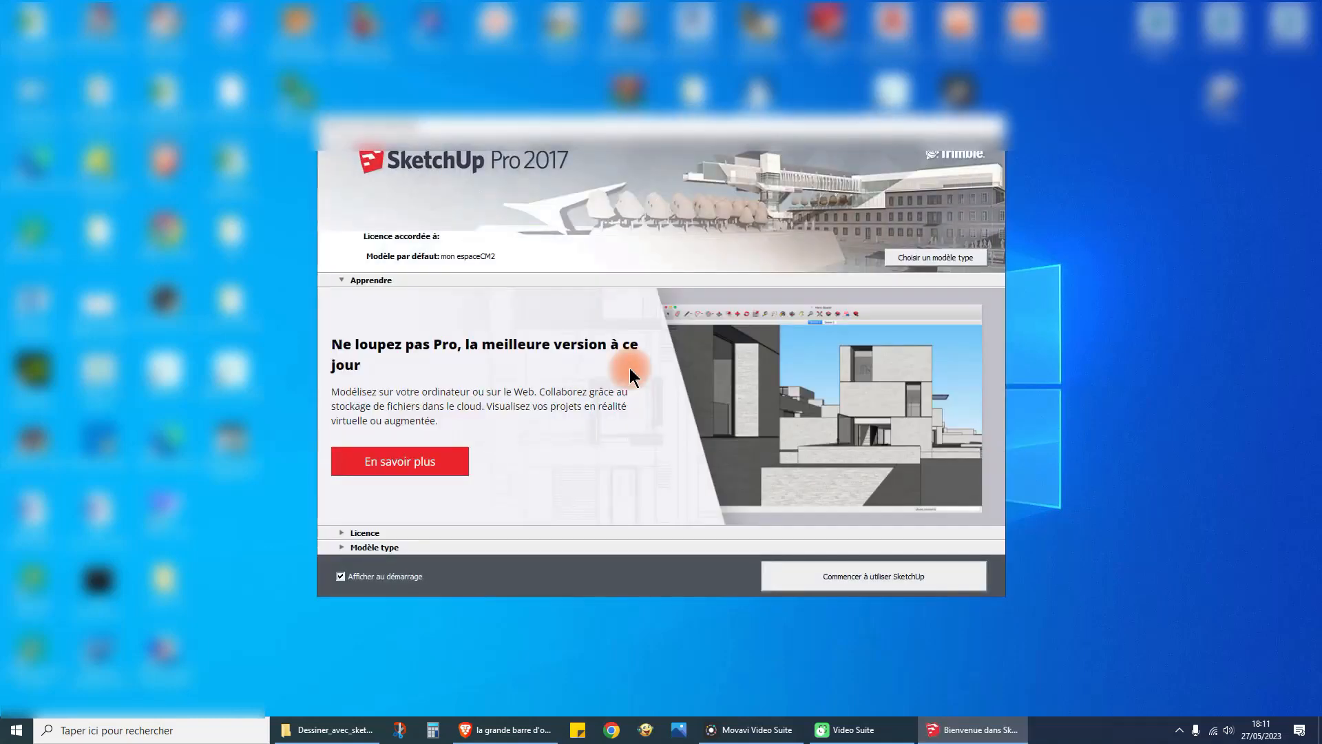
Start a new model from the mon espaceCM2 template and display the Vue3D scene.
click(940, 256)
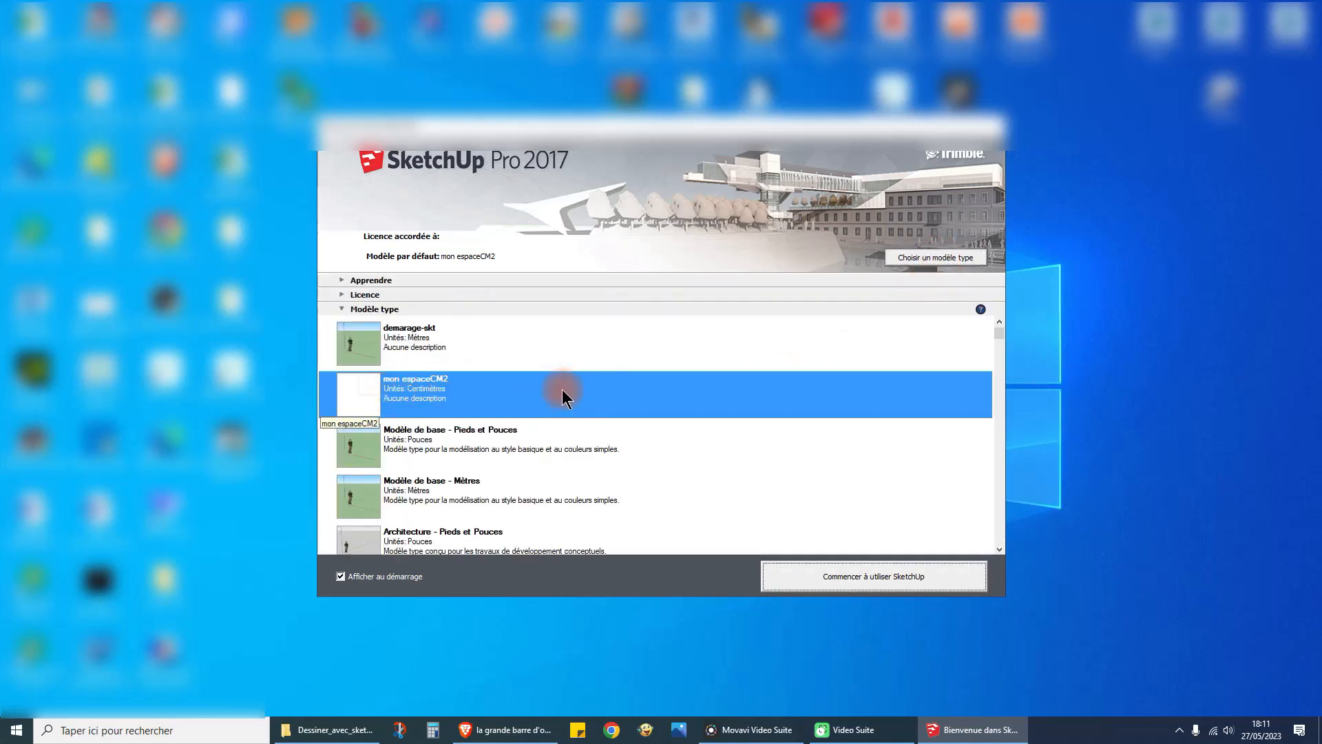
click(873, 576)
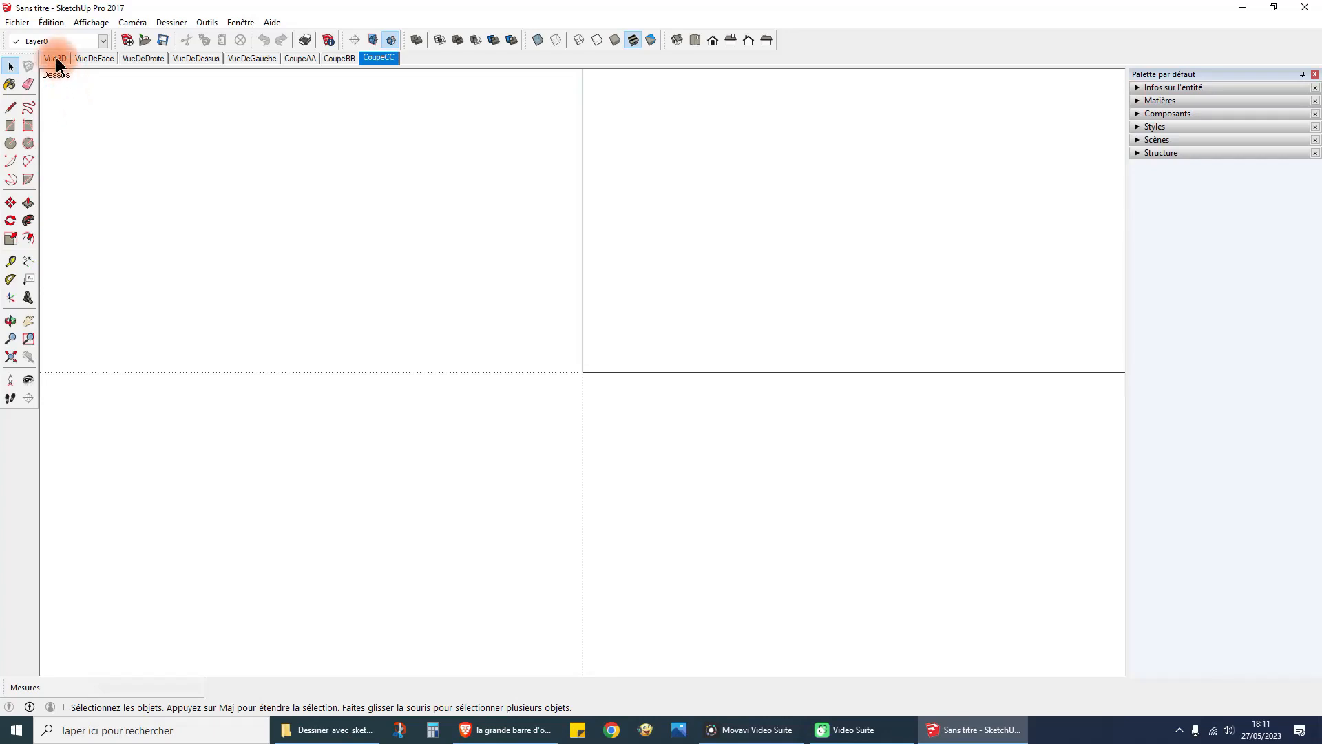
click(57, 59)
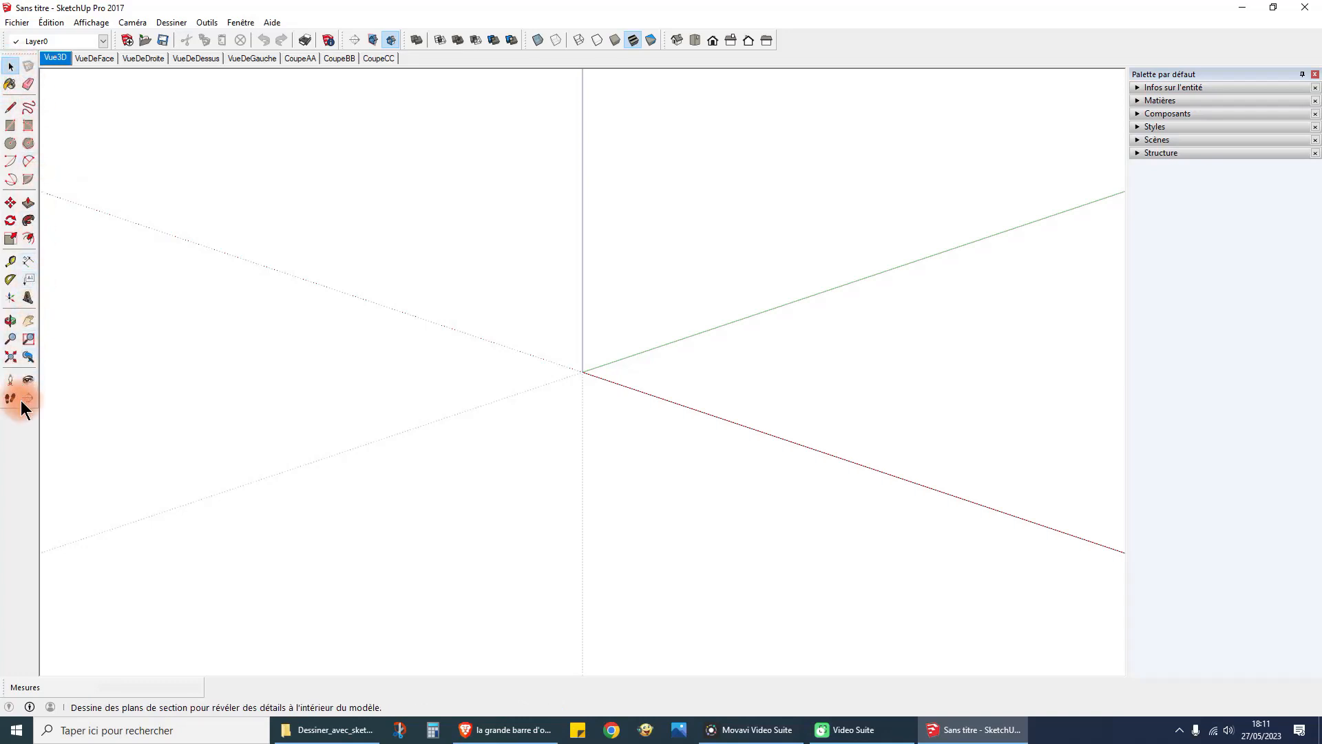
Draw a closed triangle with the Line tool from the origin, with one side on the green axis and one about 288 cm on the red axis.
click(12, 66)
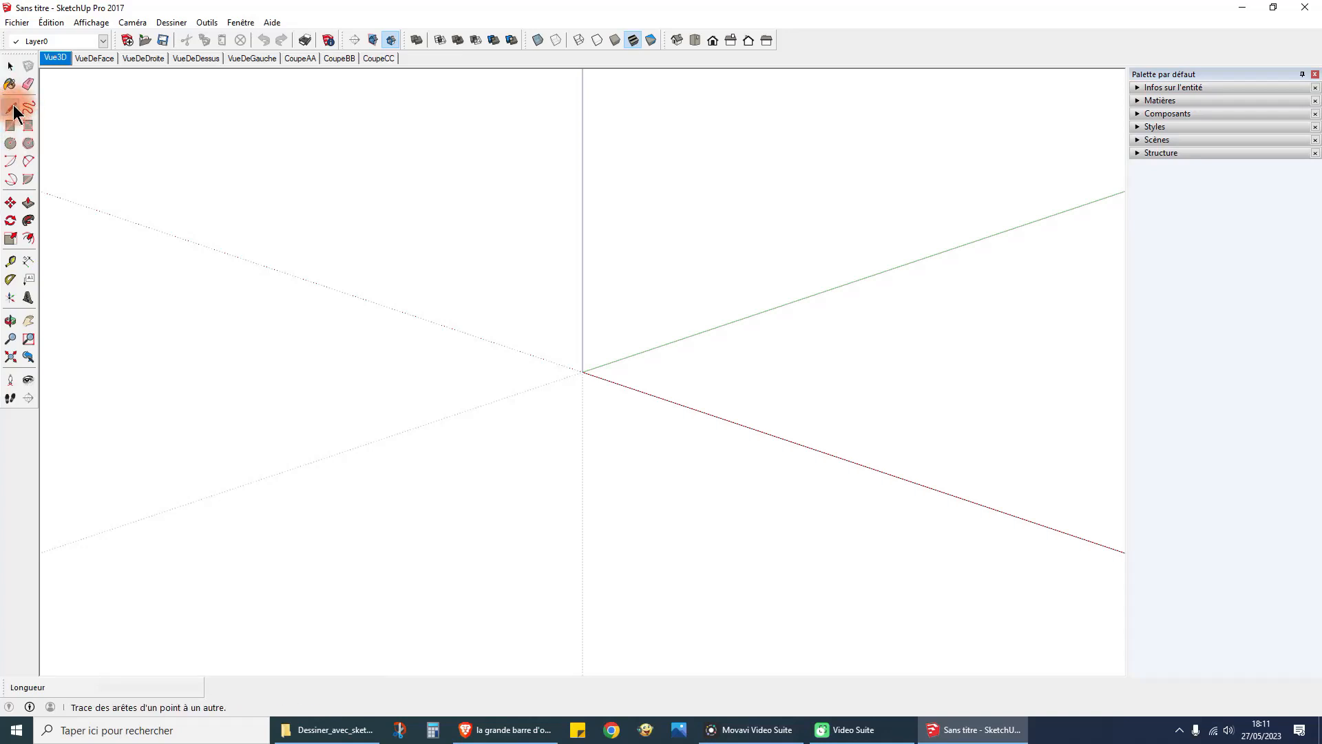
click(11, 109)
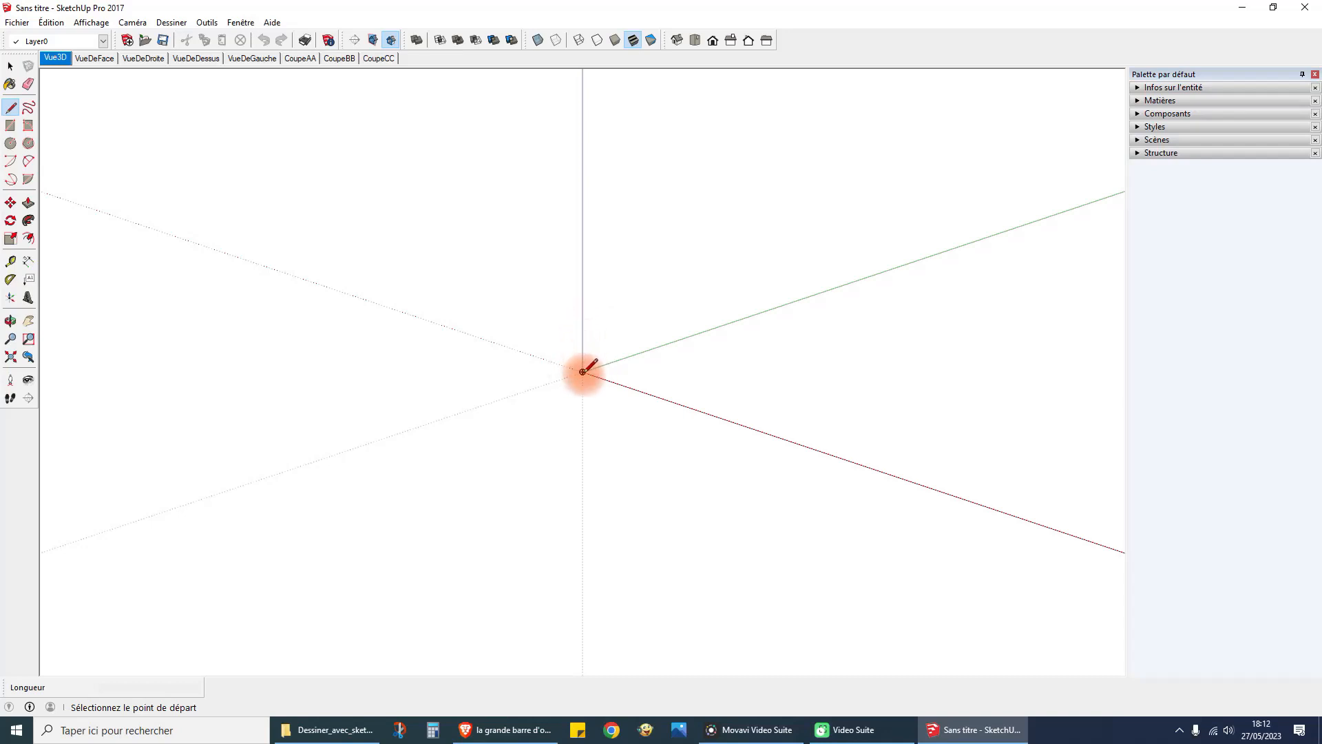
click(582, 372)
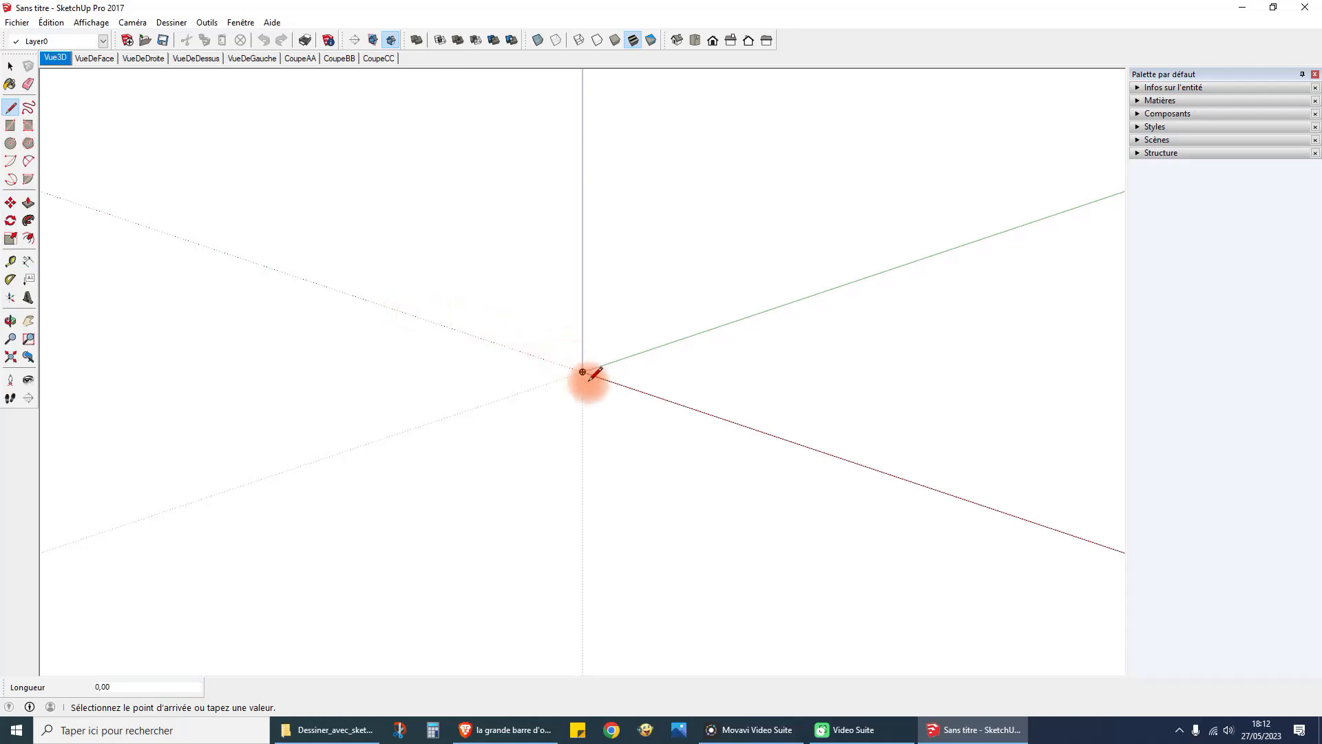
click(771, 308)
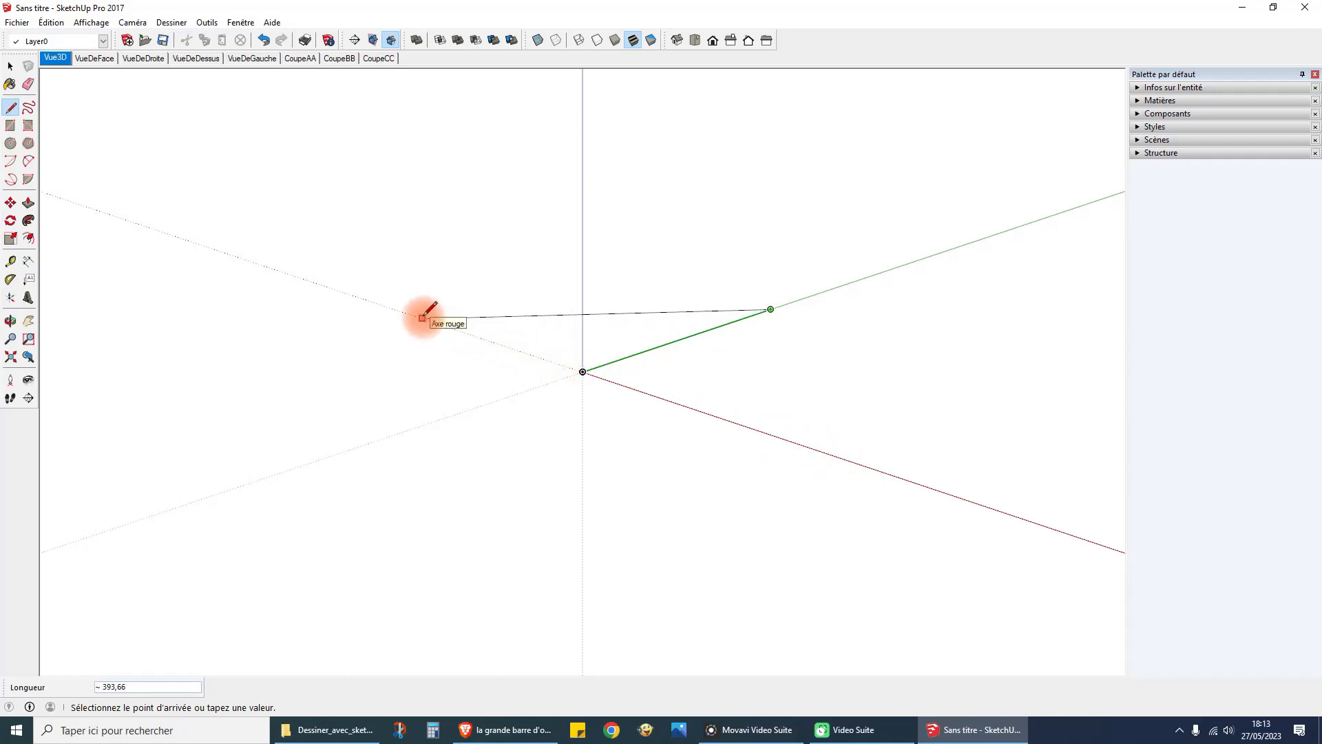
click(402, 311)
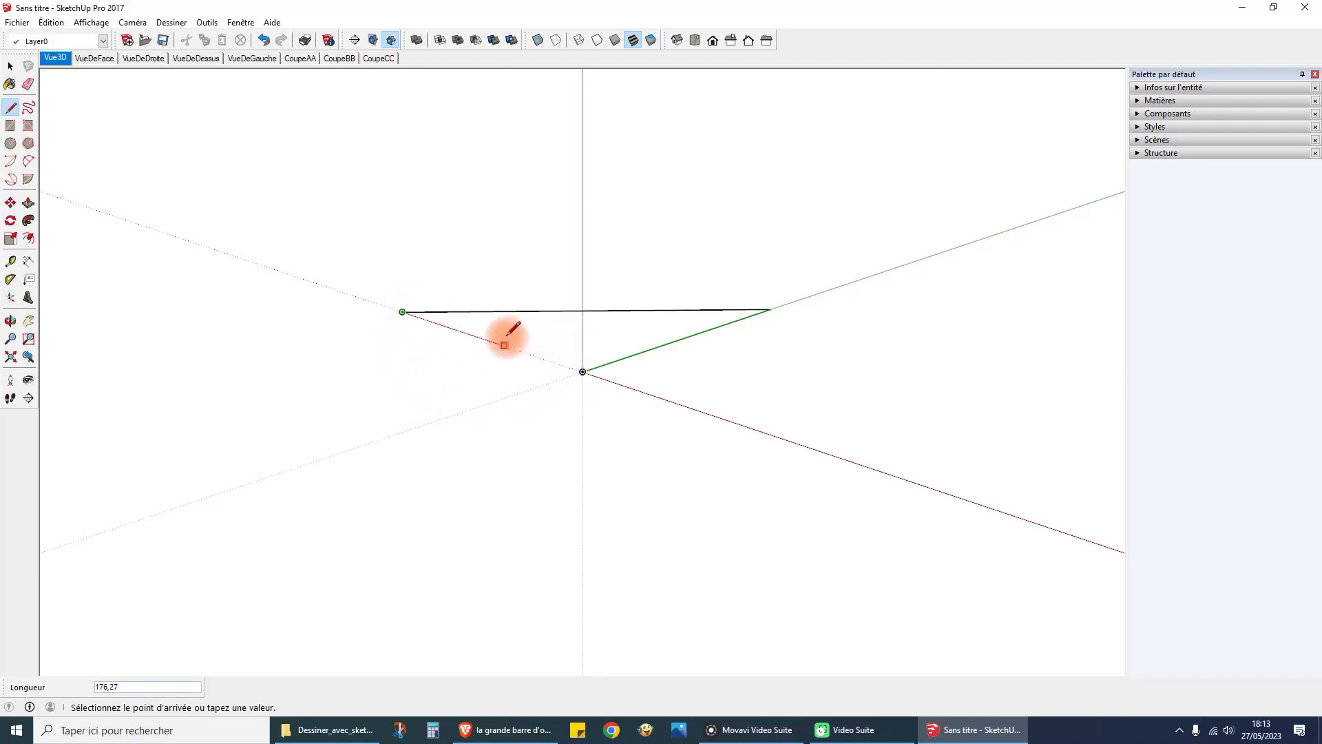
click(583, 372)
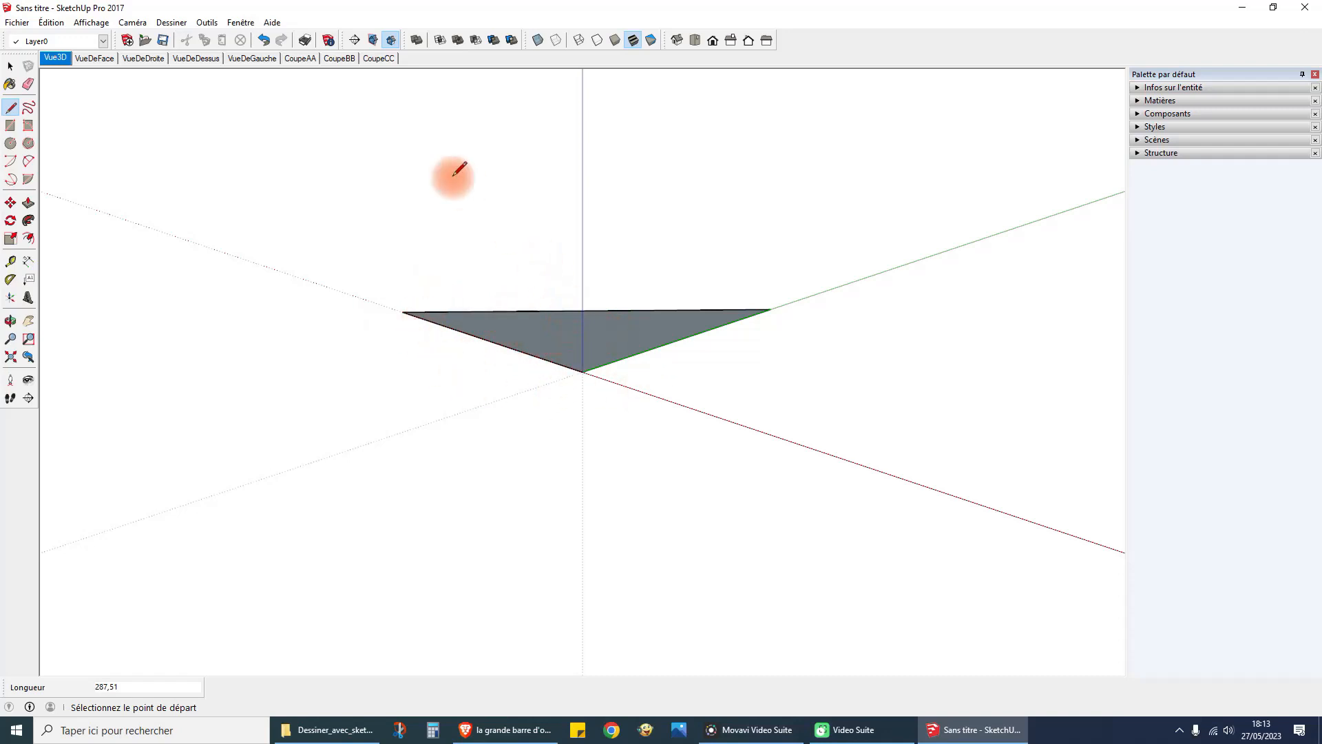
Examine the triangular face from above, below and behind, and at different zoom distances.
middle_click(351, 350)
middle_click(351, 350)
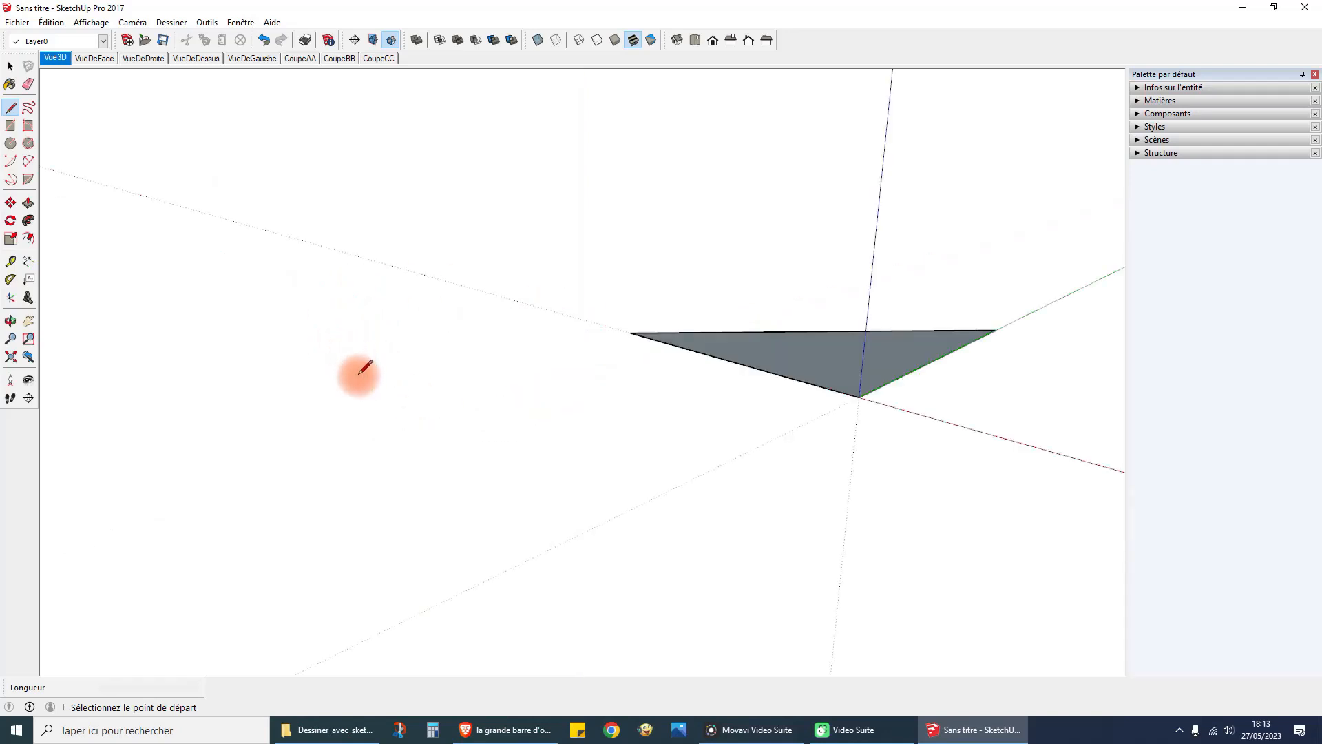
middle_drag(724, 405, 564, 401)
middle_drag(792, 367, 457, 272)
scroll(466, 266, down, 4)
middle_drag(579, 427, 434, 540)
mouse_move(574, 473)
middle_down()
mouse_move(570, 464)
mouse_move(415, 502)
middle_up()
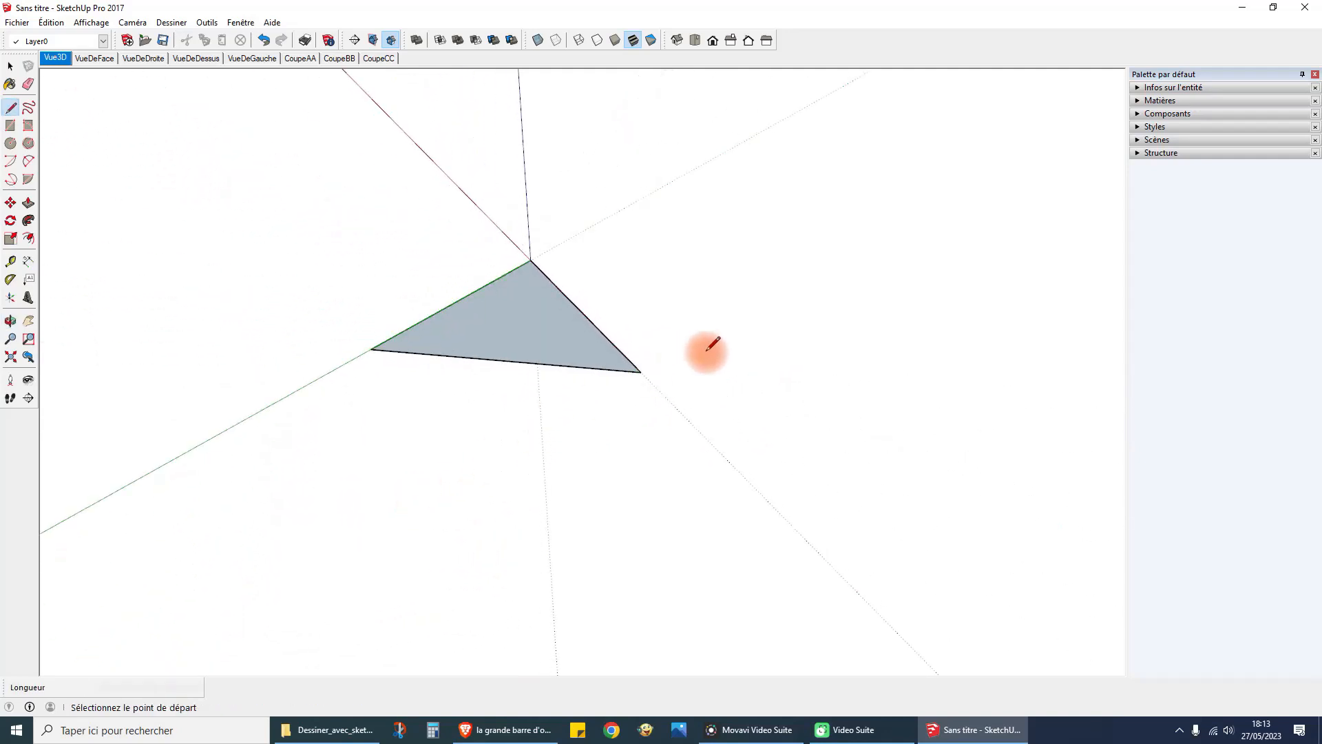
scroll(713, 345, up, 3)
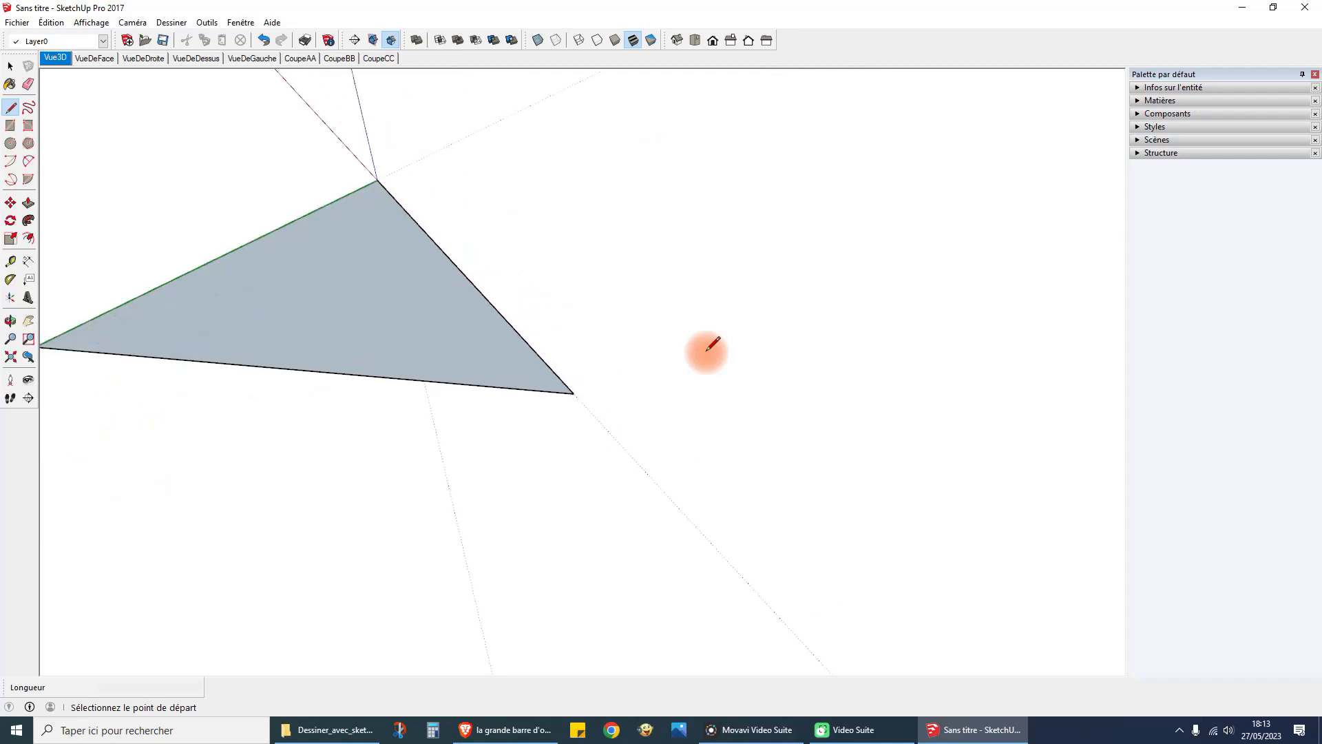
scroll(713, 344, down, 4)
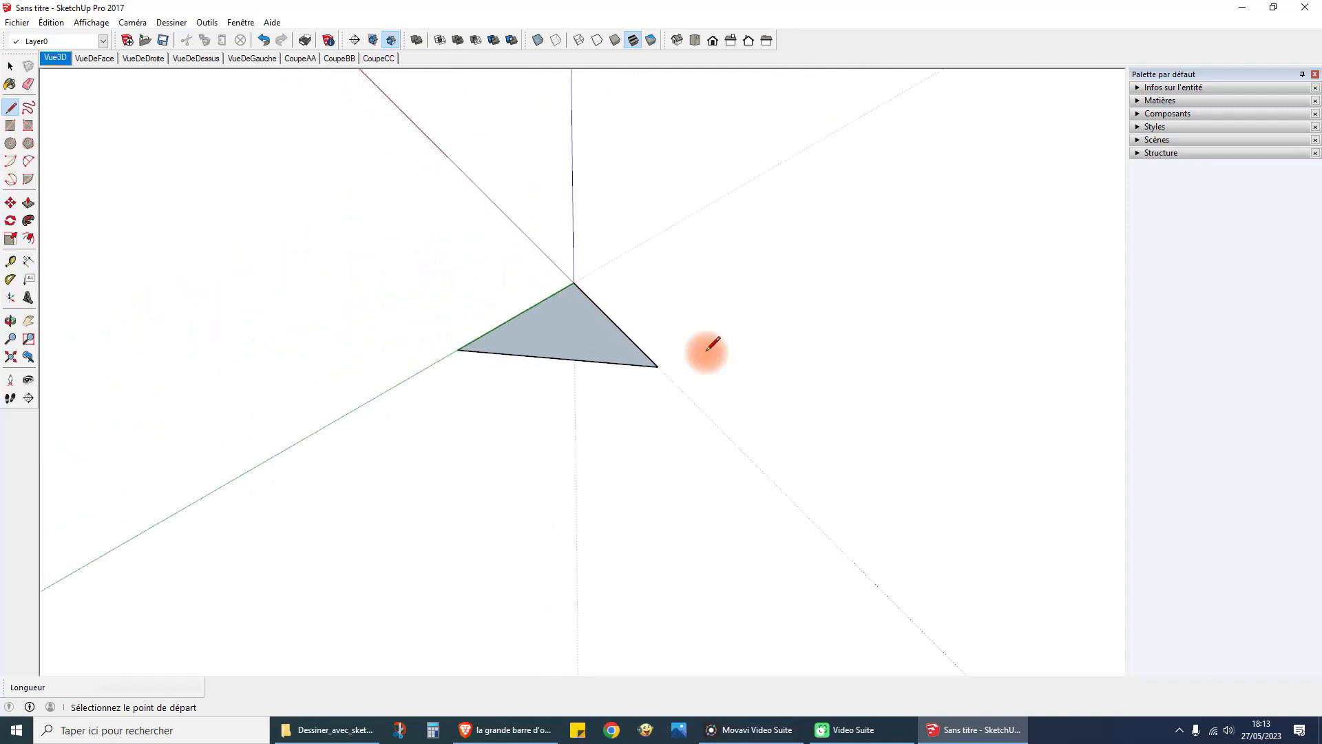
scroll(713, 345, up, 2)
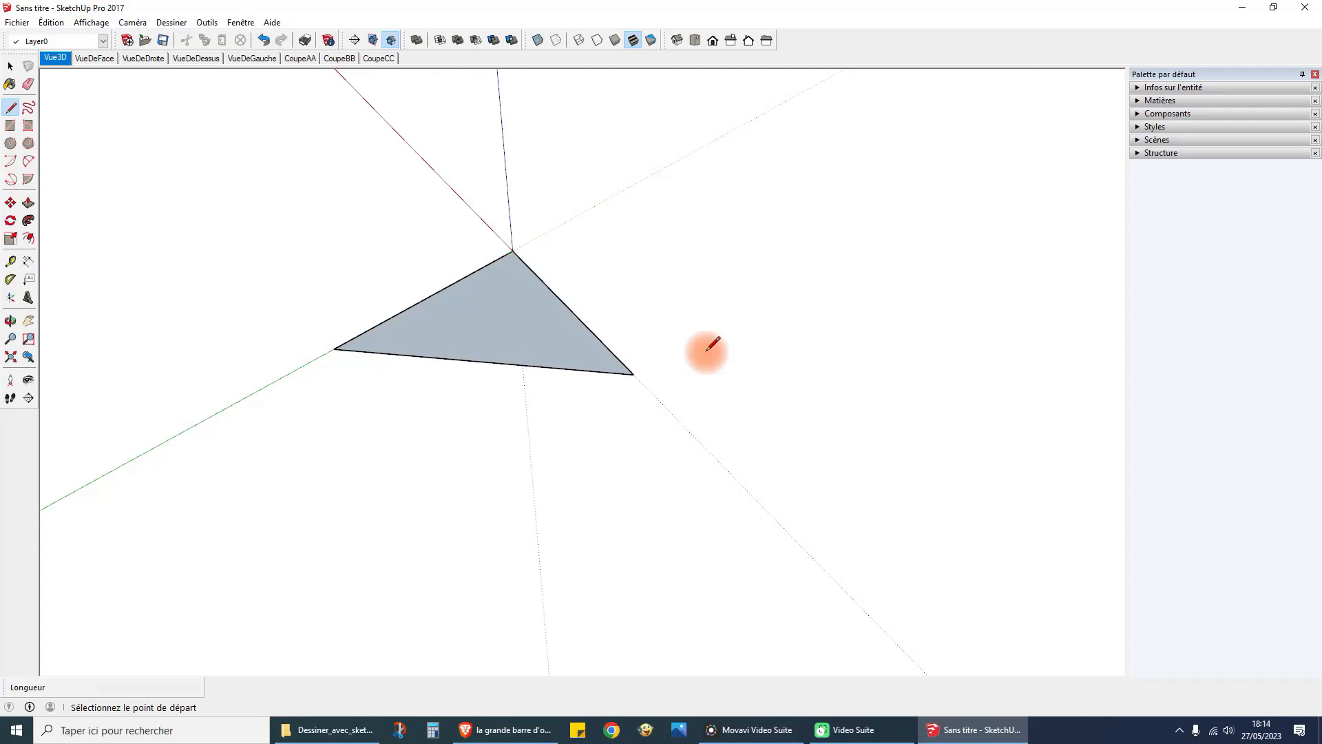
key(o)
drag(706, 350, 564, 337)
key(l)
middle_drag(565, 337, 617, 348)
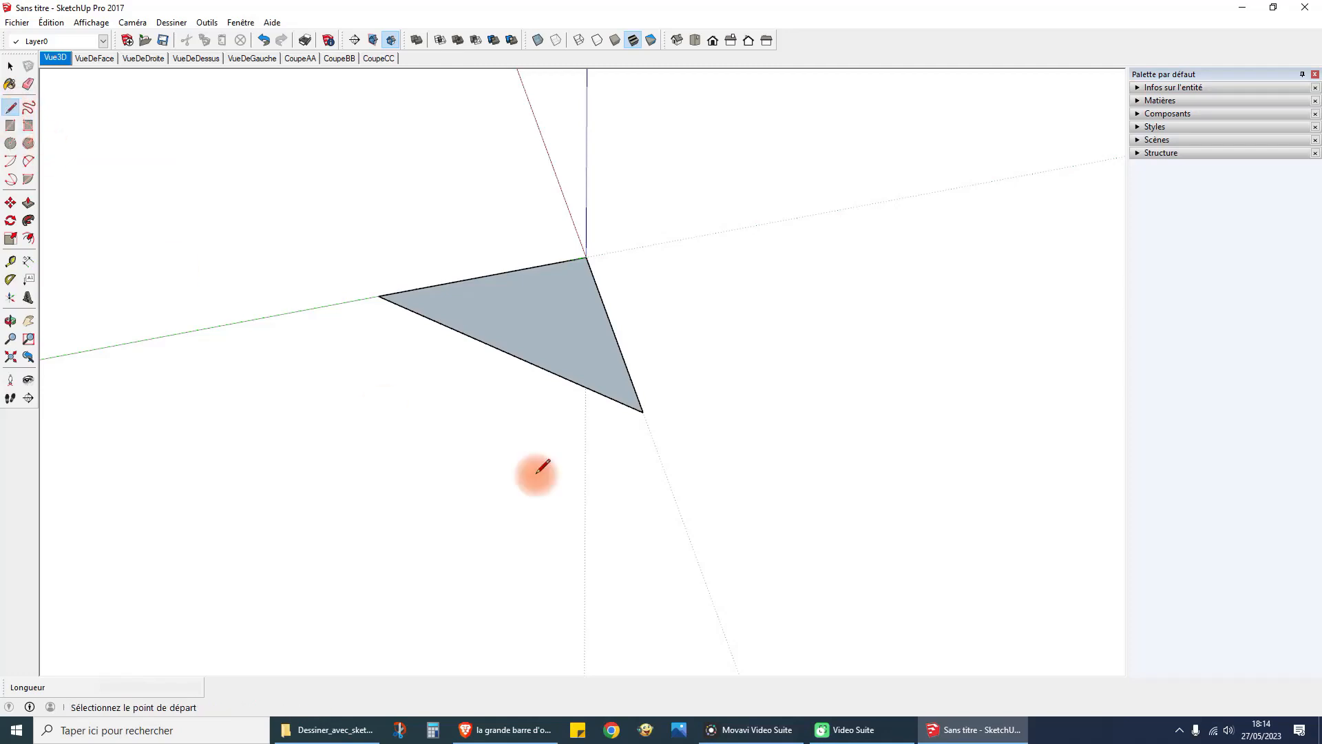
Draw a vertical rectangular face about 234 cm high on the triangle's red-axis edge, ending at the origin.
mouse_move(673, 360)
middle_down()
mouse_move(664, 248)
mouse_move(655, 375)
middle_up()
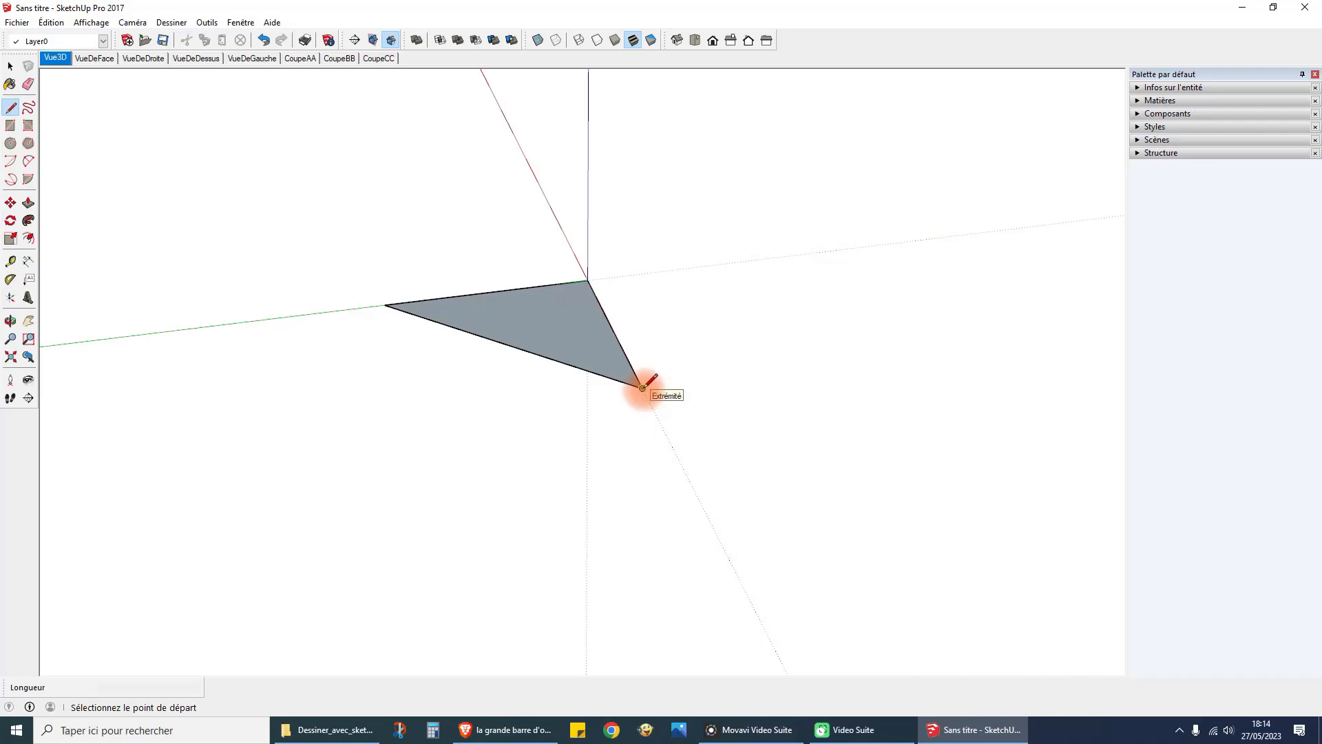
click(642, 388)
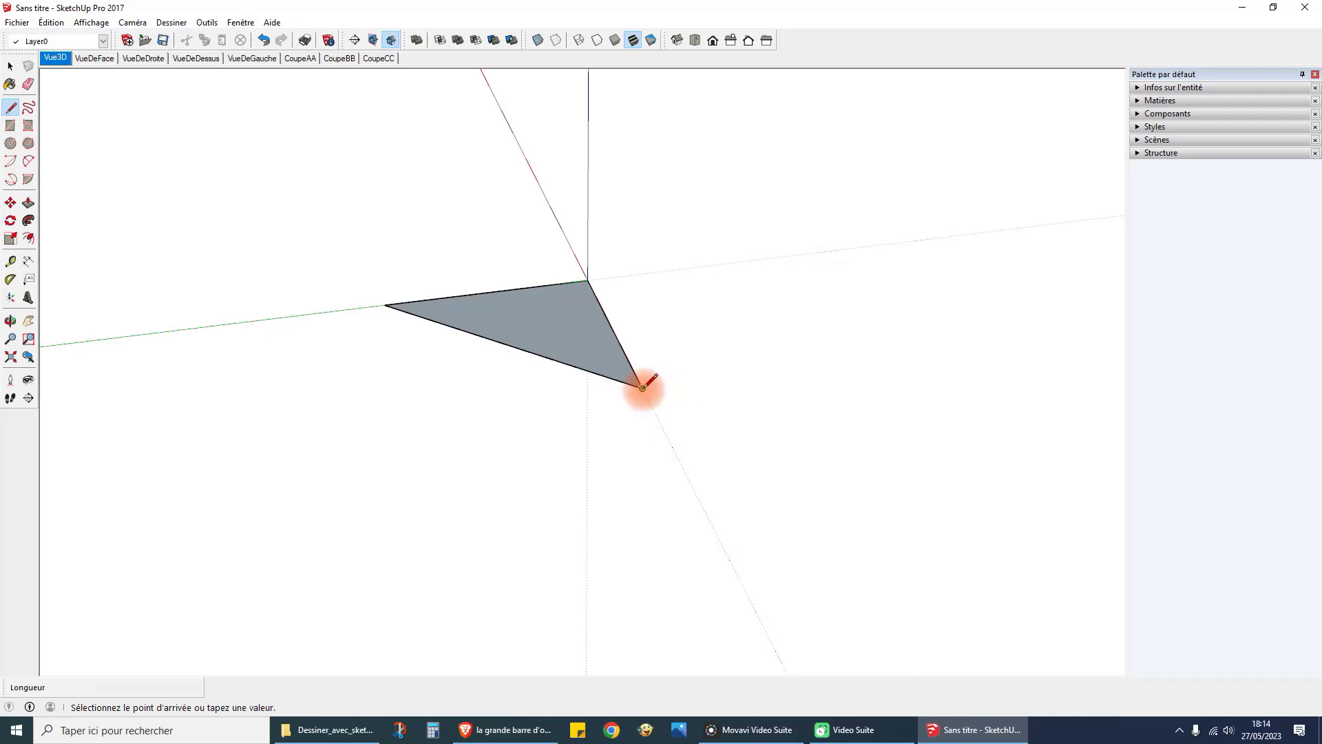
click(650, 221)
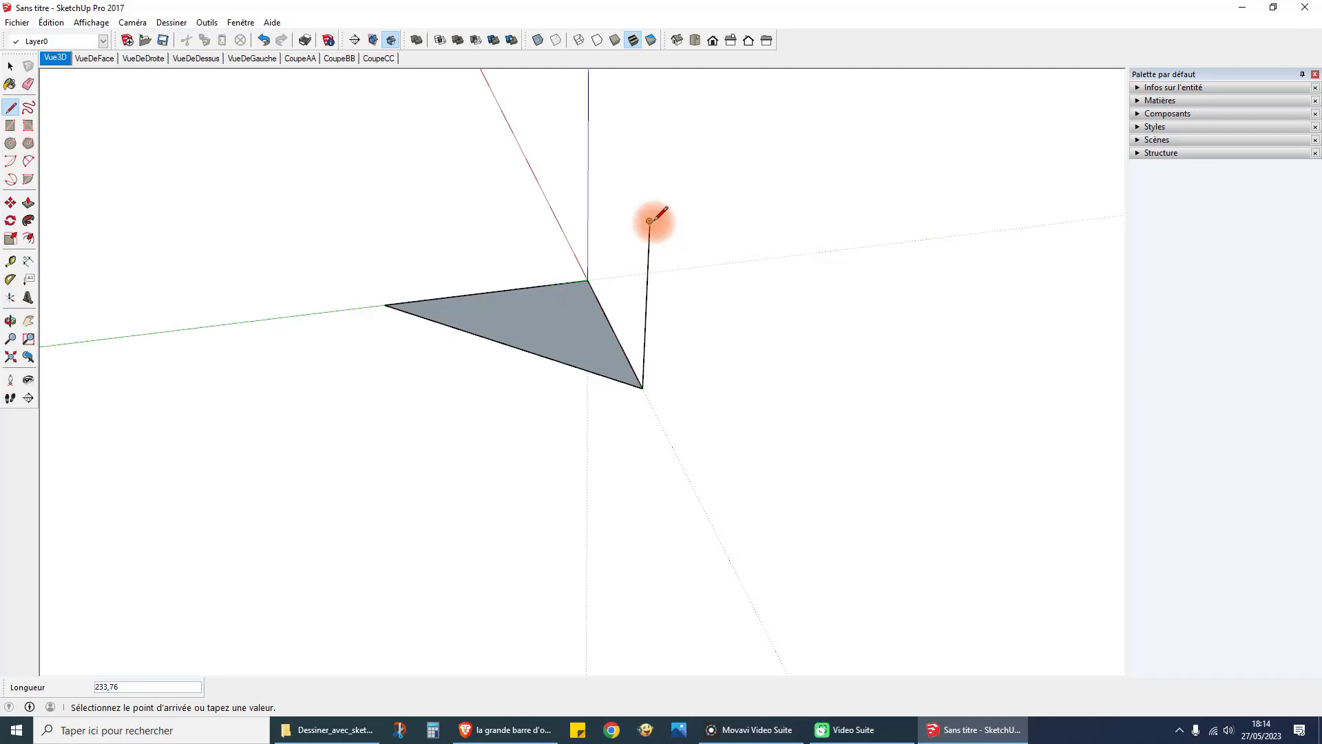
click(588, 130)
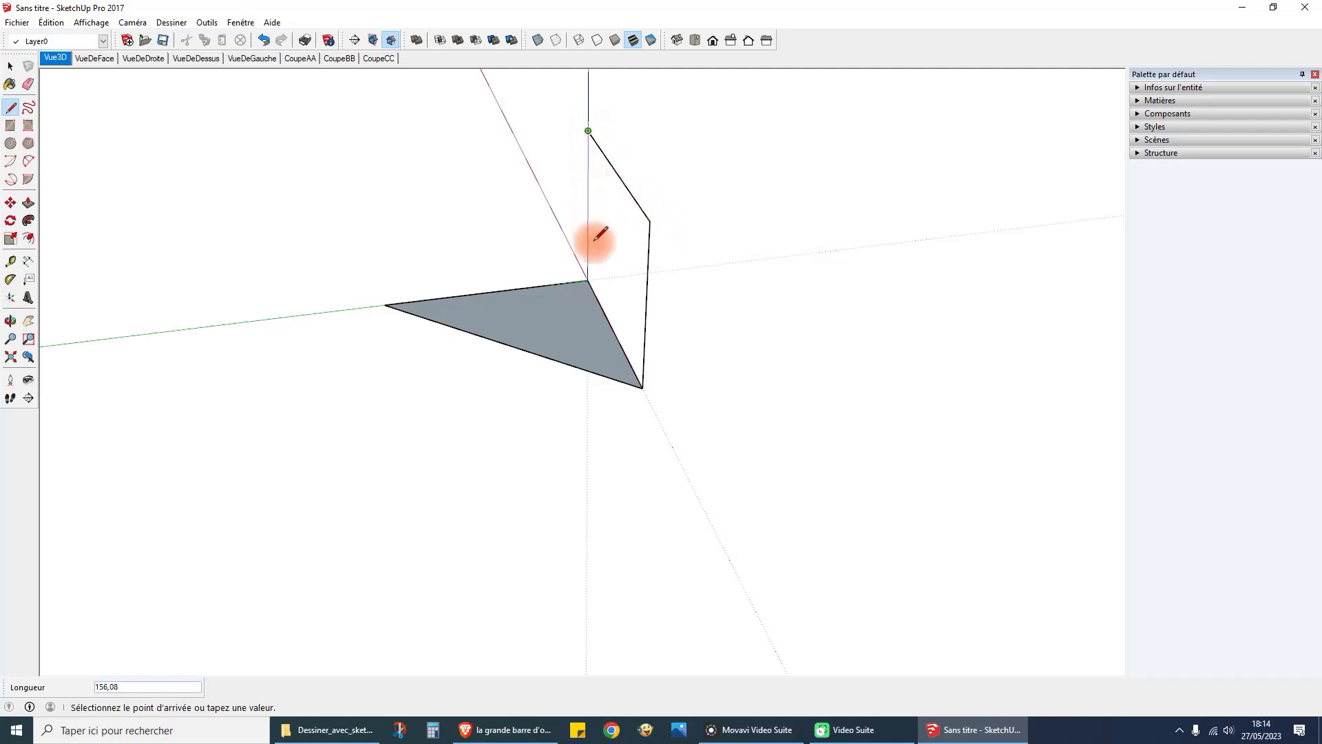
click(588, 280)
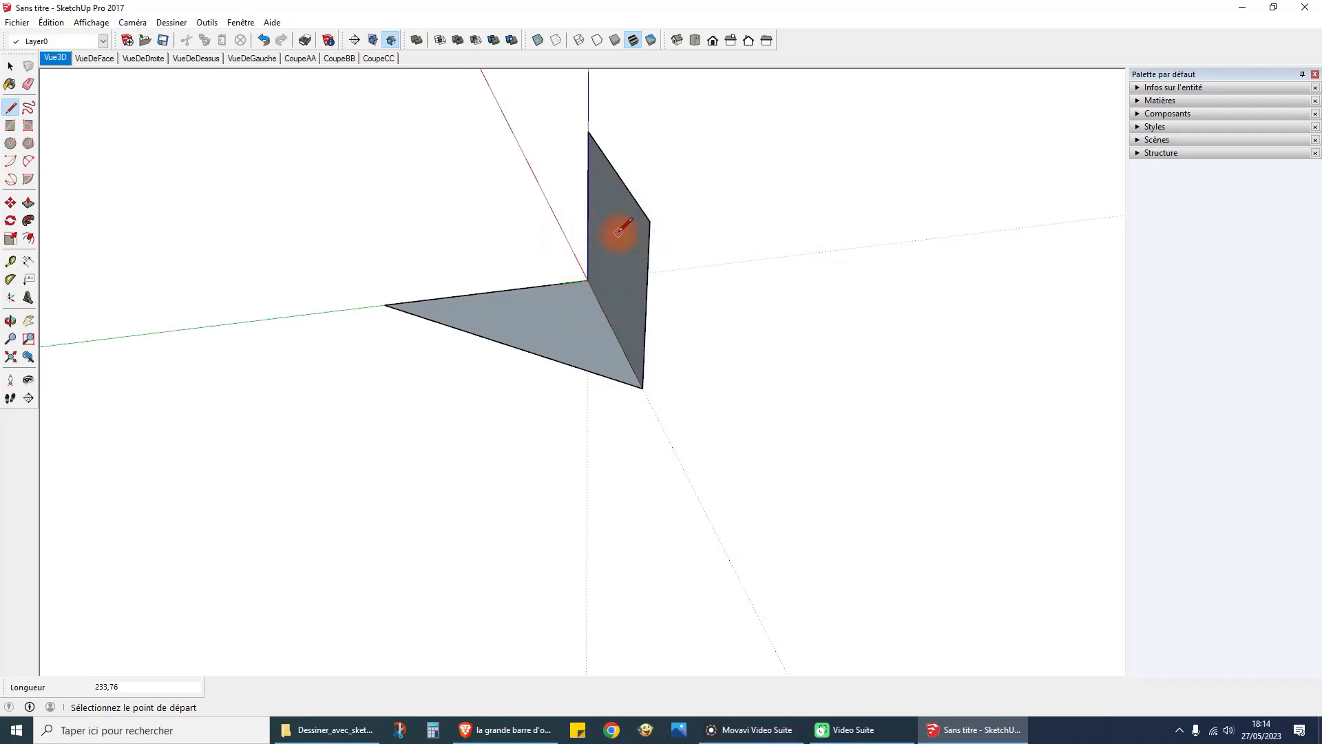
Draw a line from the vertical face's upper corner on the blue axis to the triangle's corner on the green axis.
middle_drag(401, 466, 789, 458)
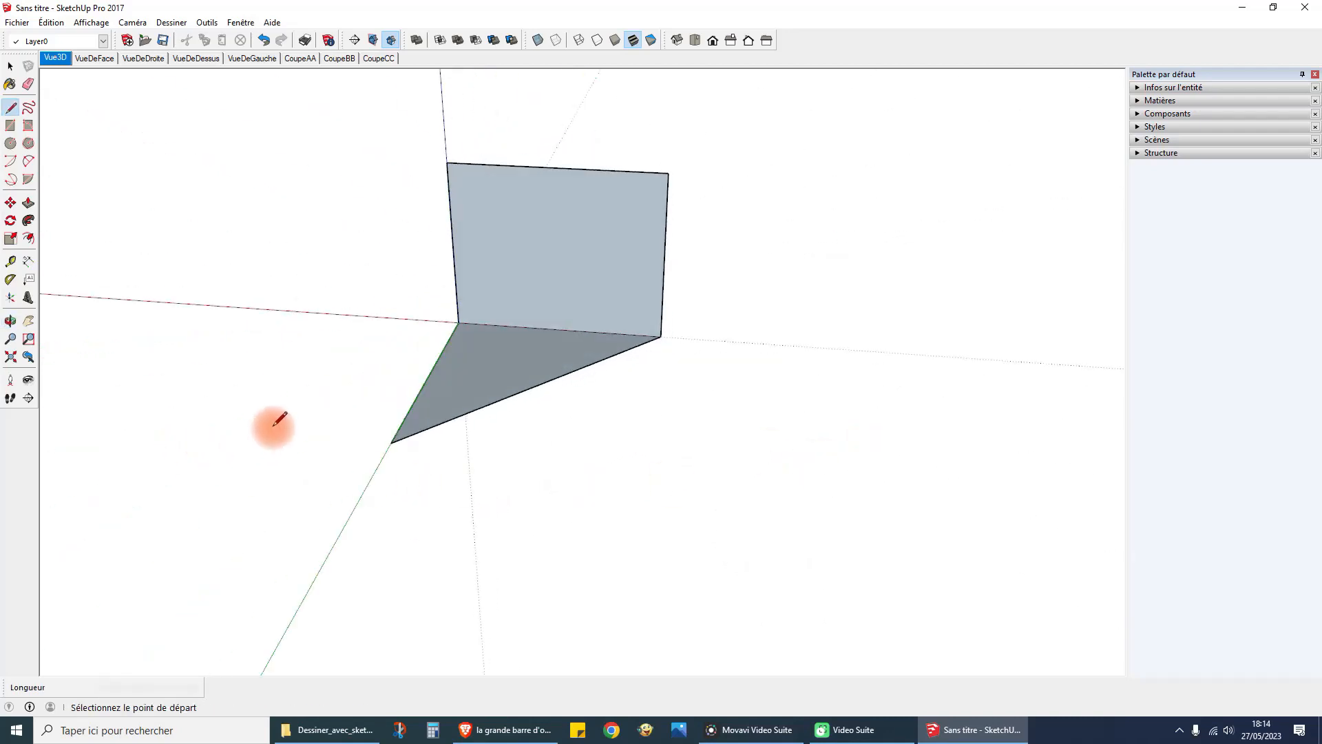
middle_drag(274, 425, 735, 428)
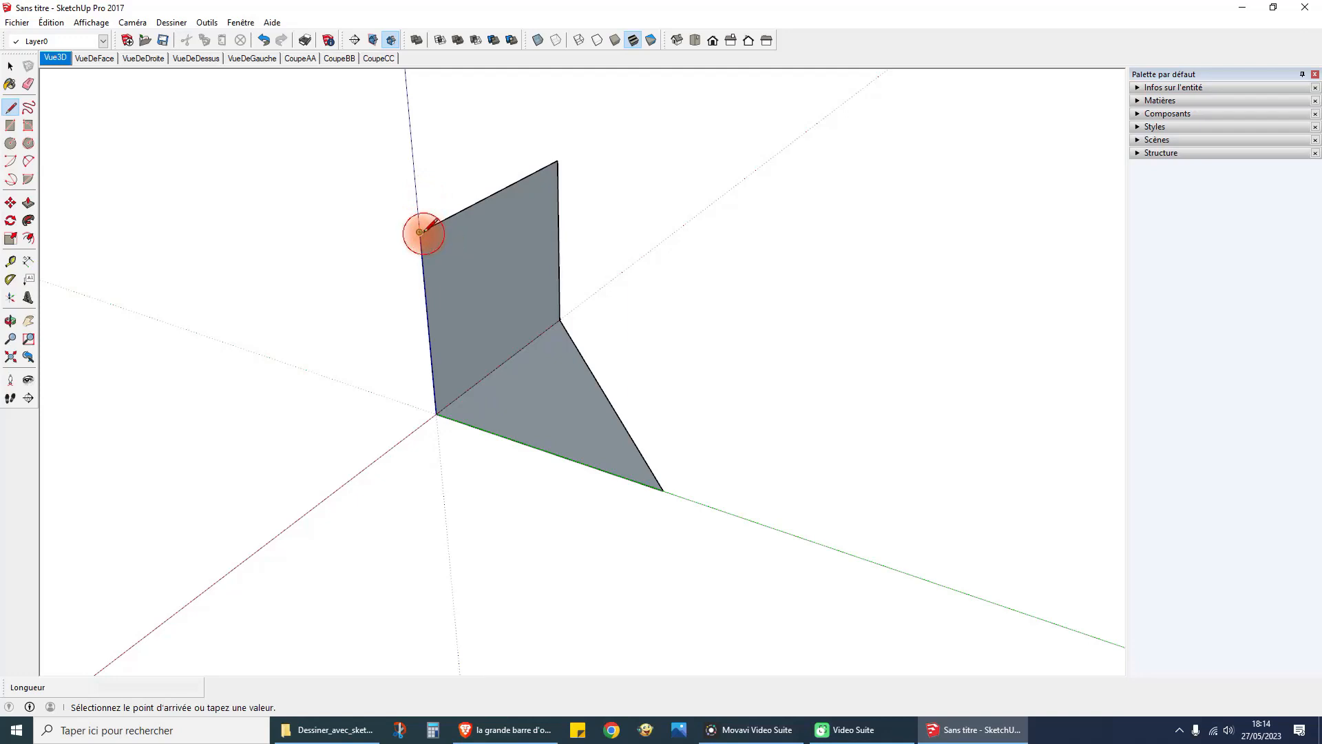
drag(420, 232, 663, 491)
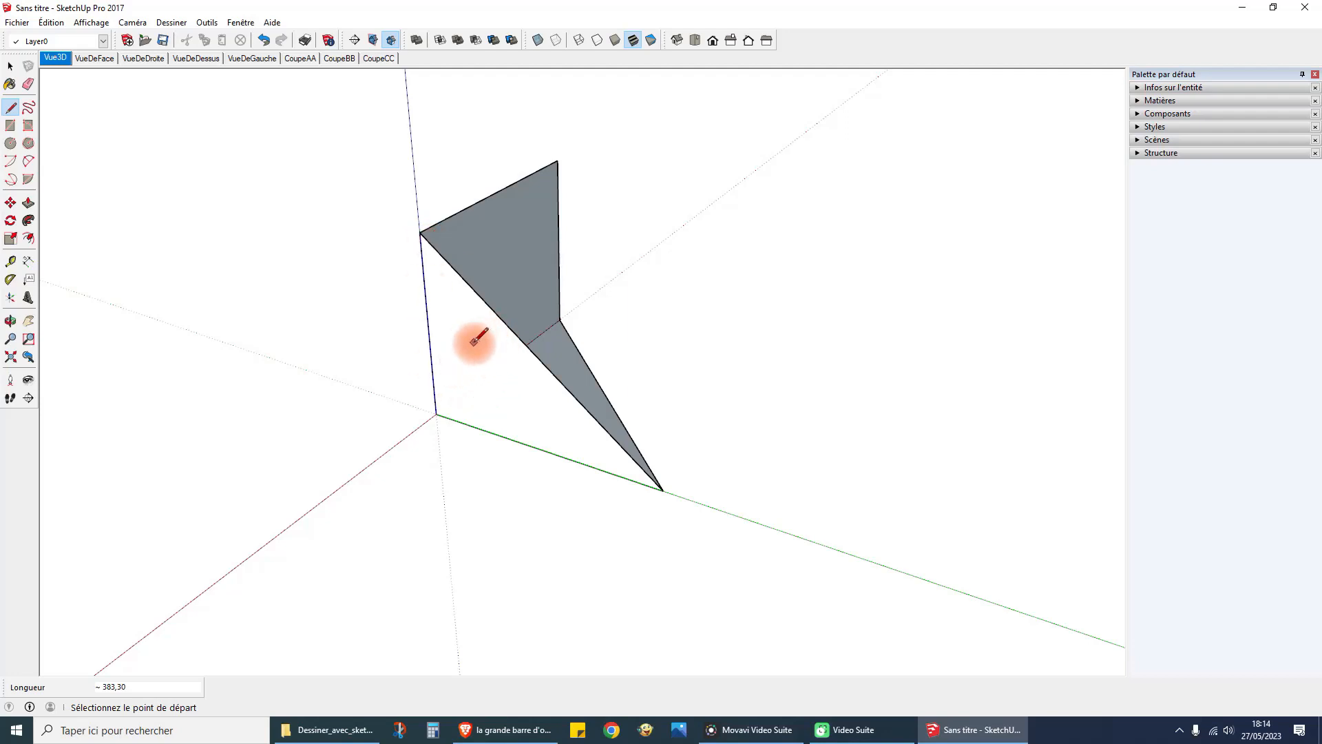
Close the solid with a line from the rectangle's outer upper corner to the triangle's corner on the green axis.
middle_drag(790, 319, 440, 354)
middle_drag(756, 389, 448, 357)
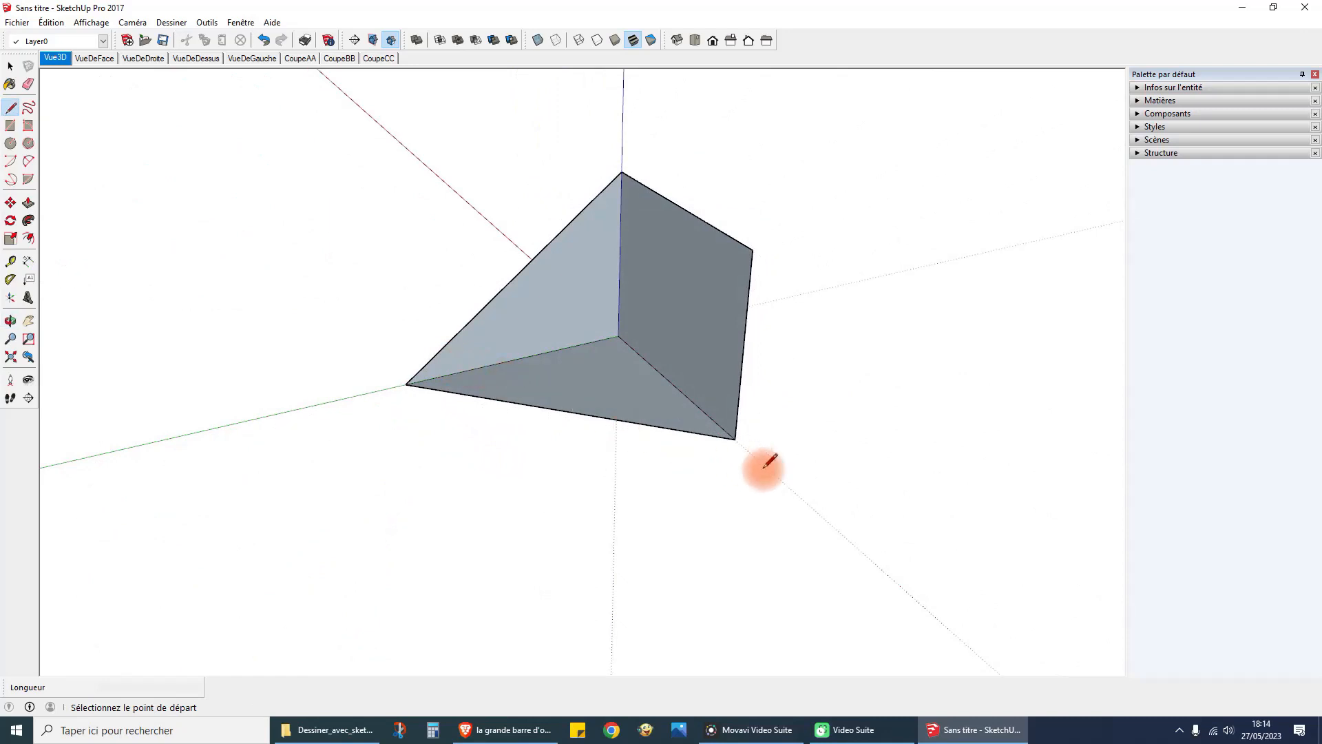
middle_drag(765, 463, 631, 474)
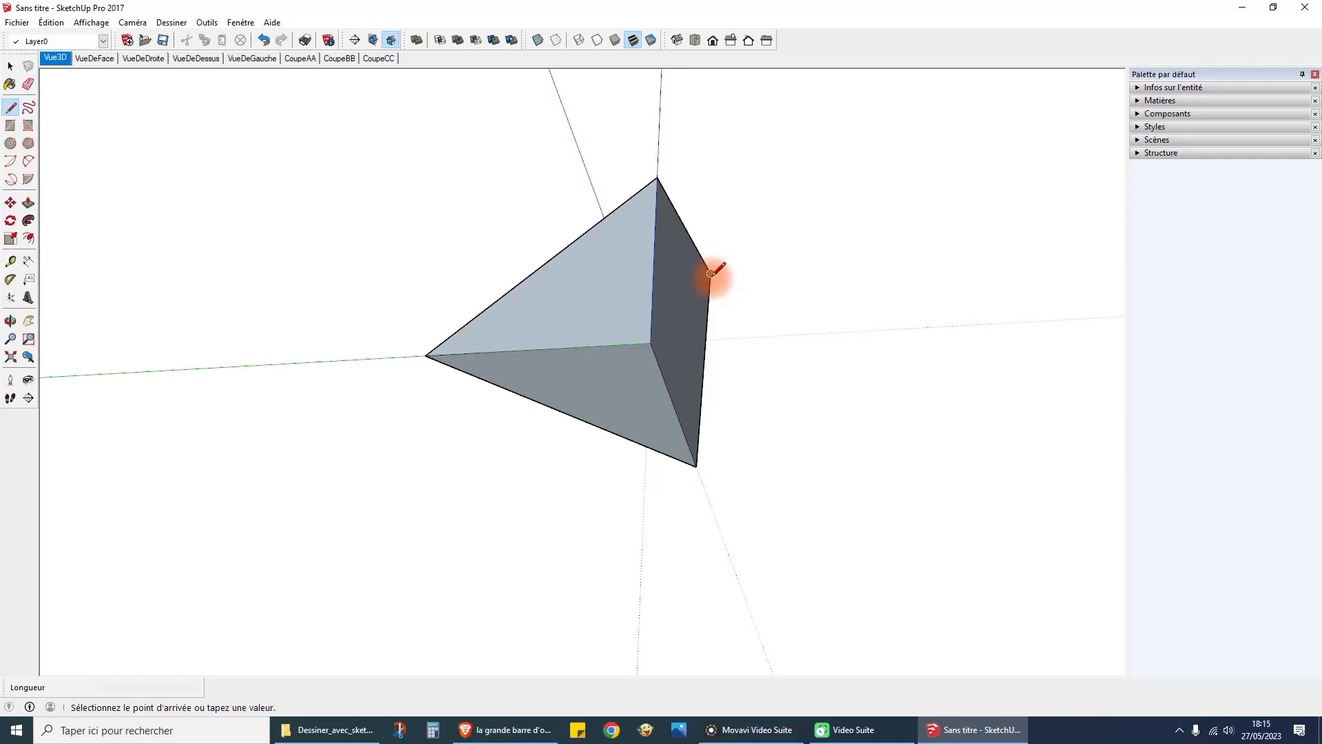
click(426, 355)
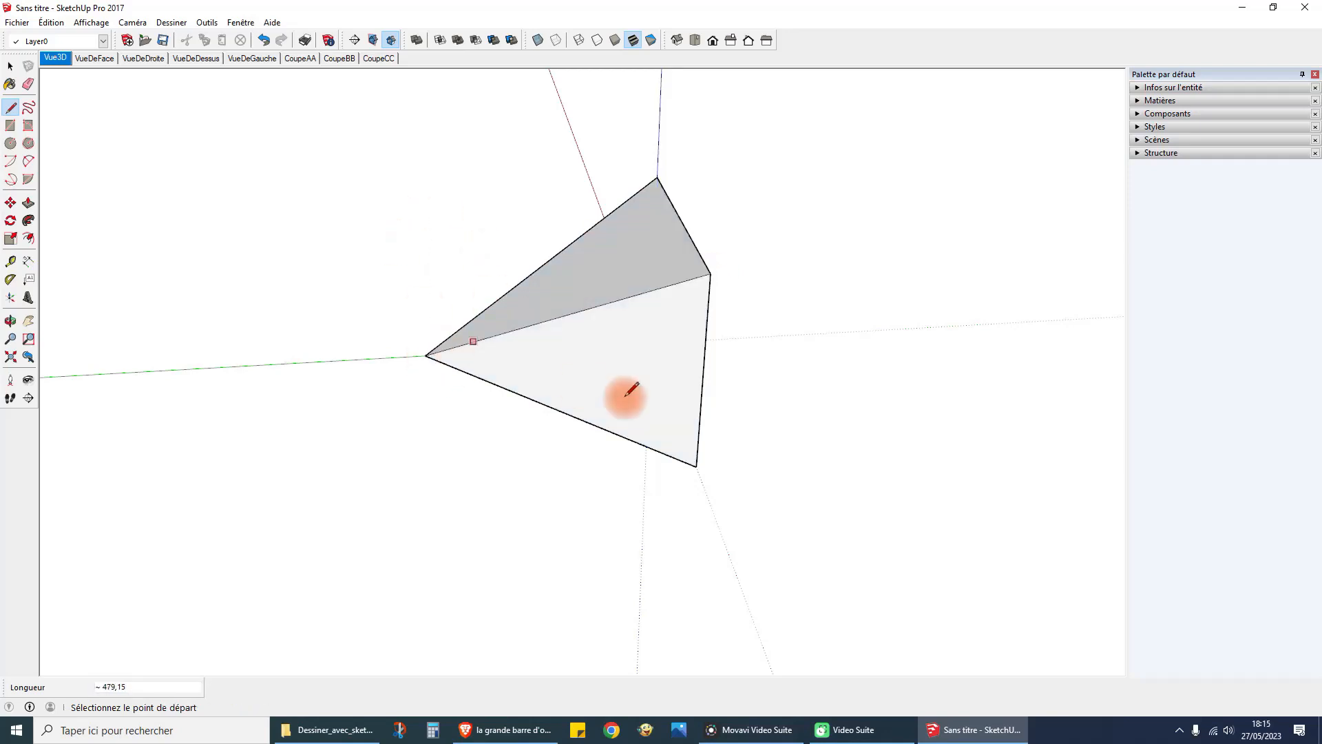
Inspect the closed solid from several sides and leave the Line tool for the Select tool.
middle_drag(674, 427, 939, 219)
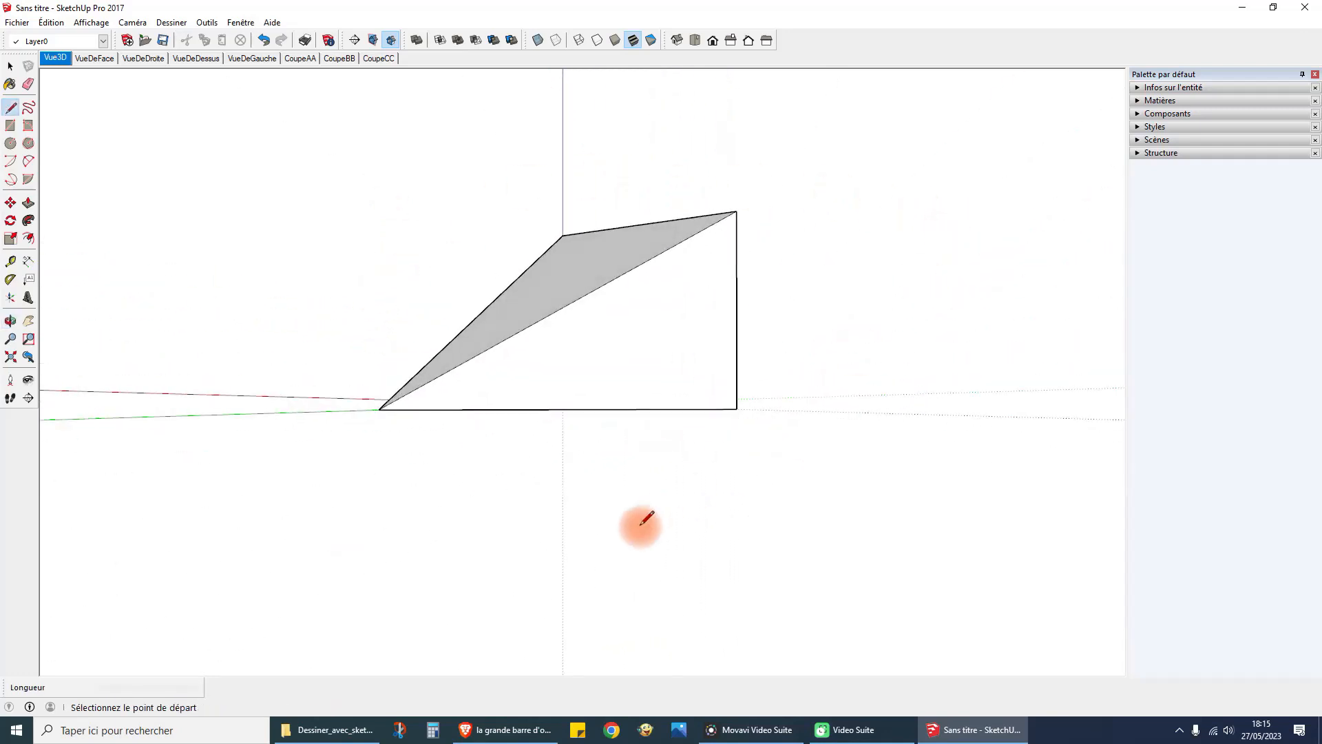
middle_drag(634, 526, 978, 491)
middle_drag(398, 343, 461, 566)
middle_drag(434, 434, 472, 372)
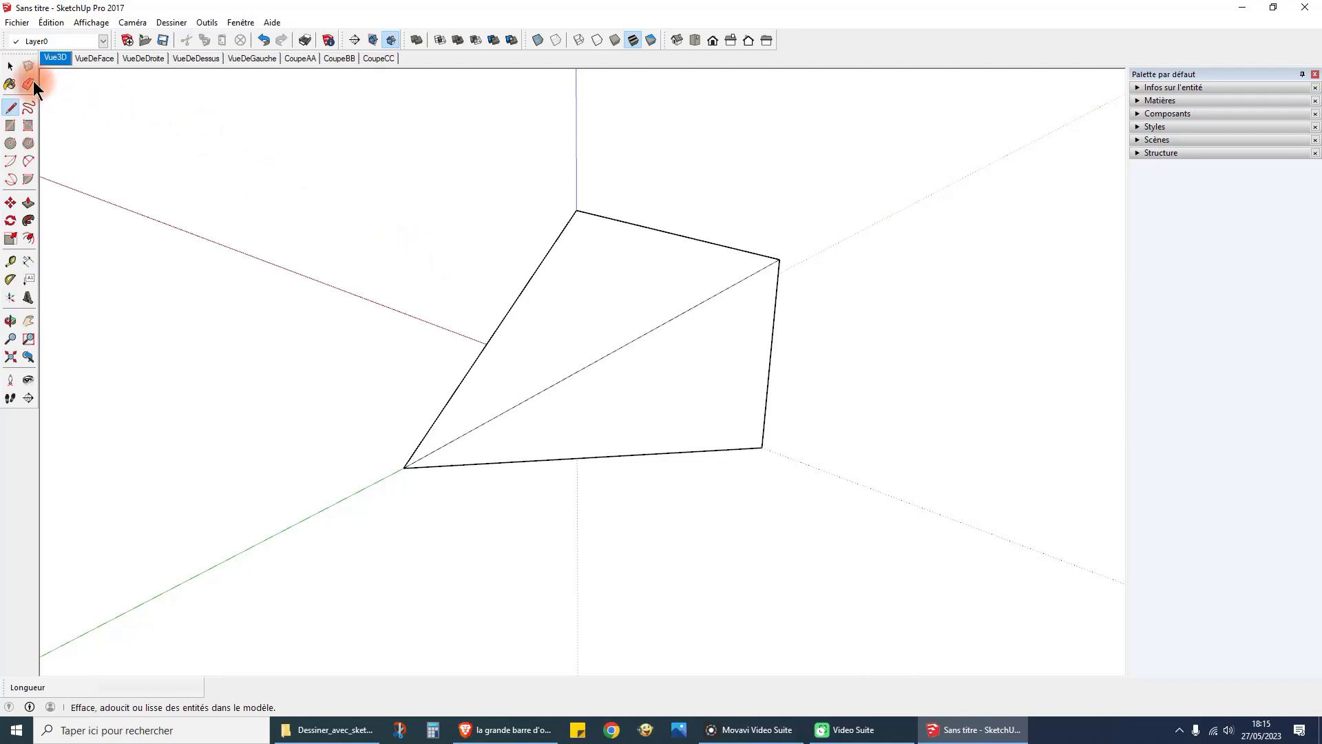
click(11, 67)
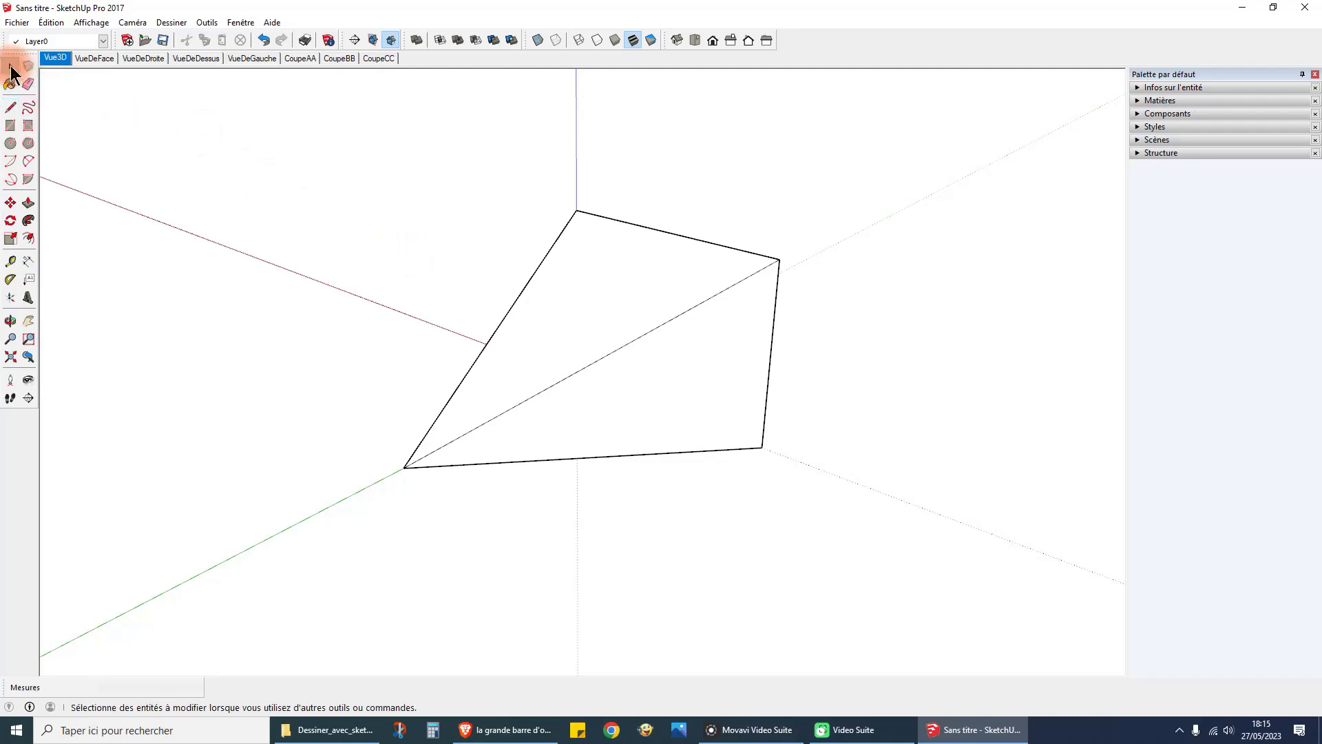
click(10, 107)
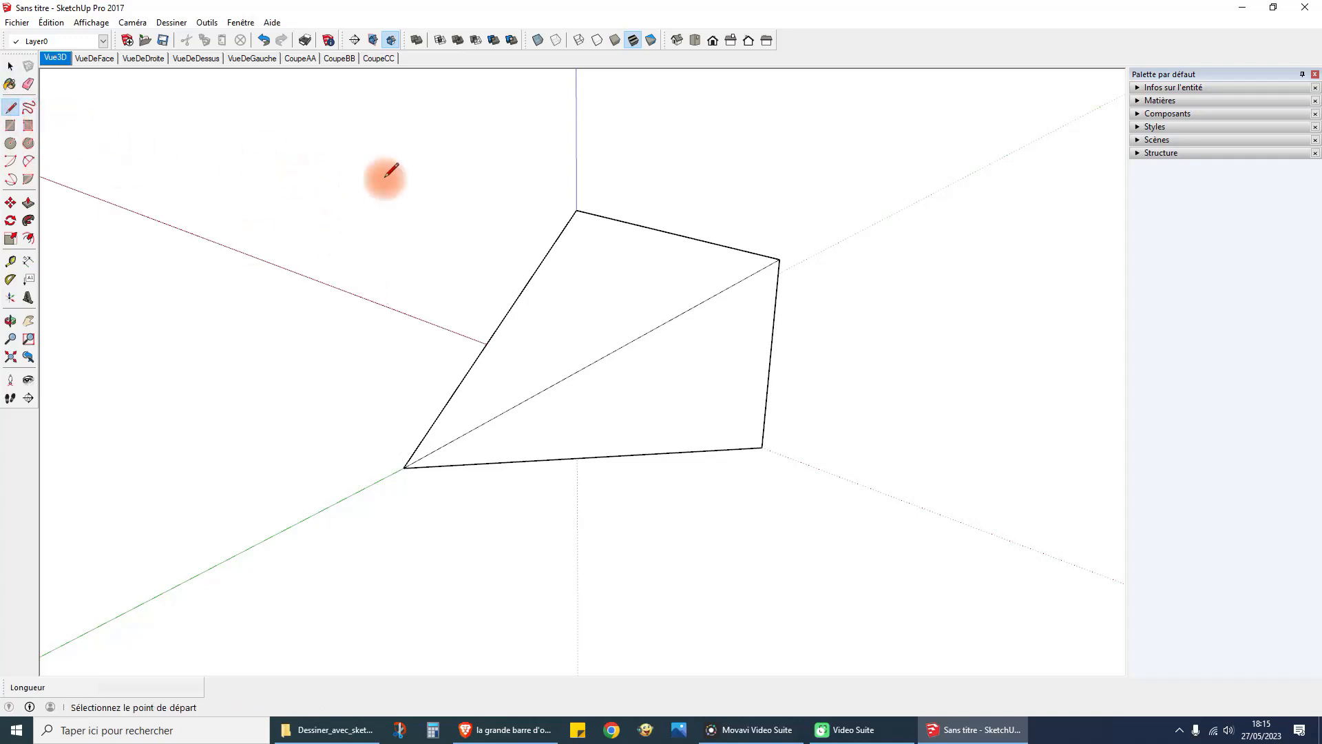
key(space)
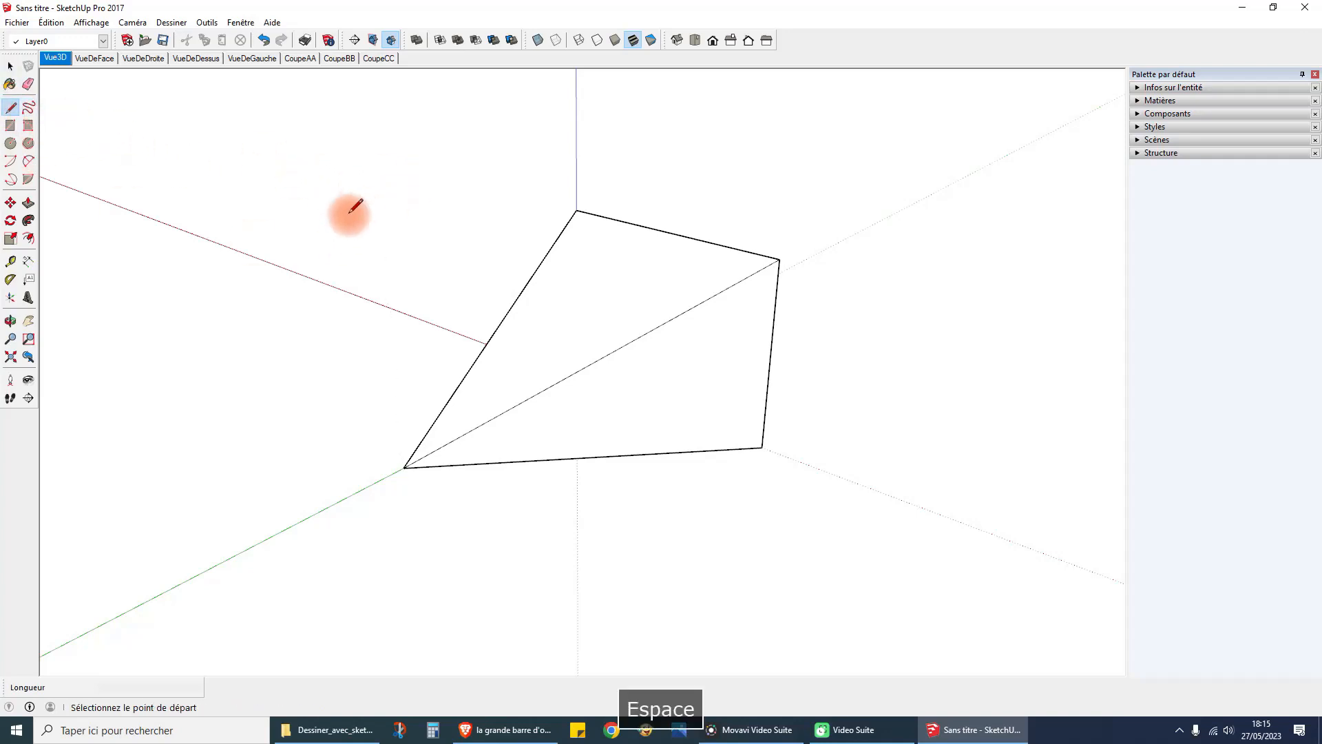
key(space)
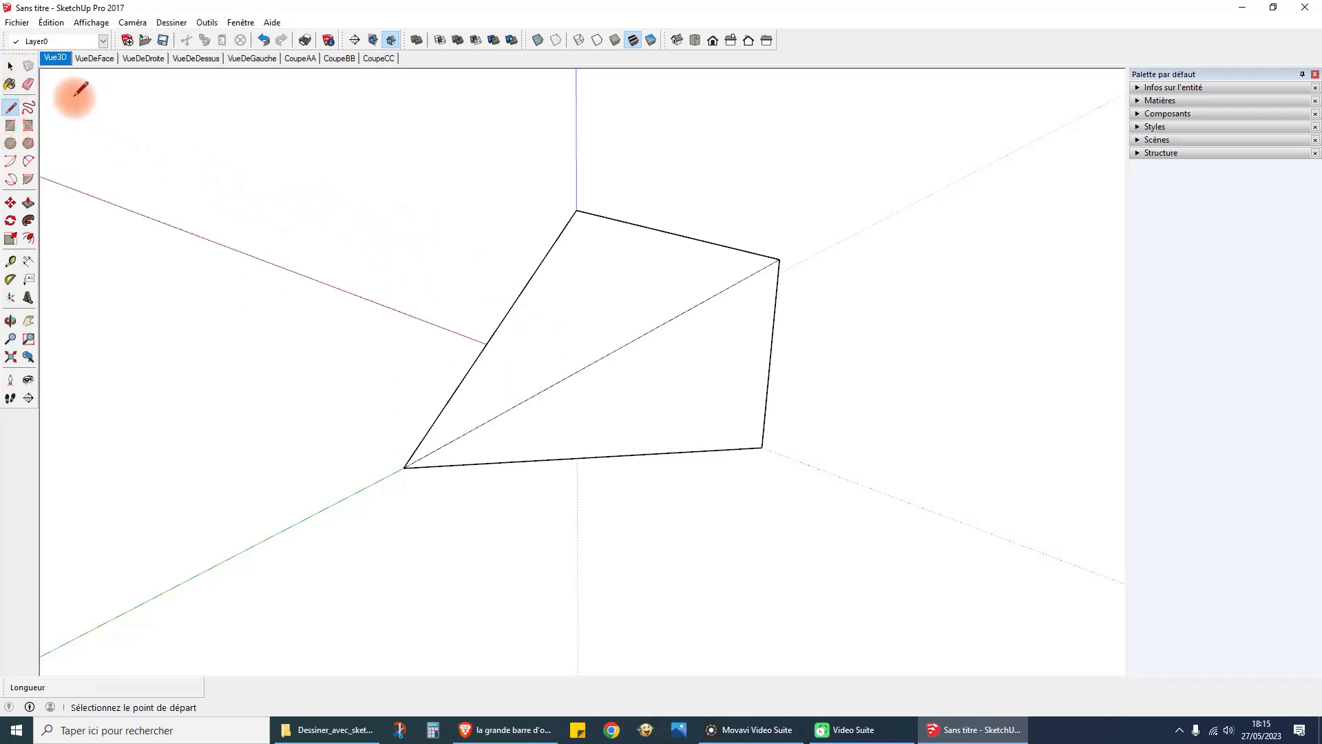
click(10, 69)
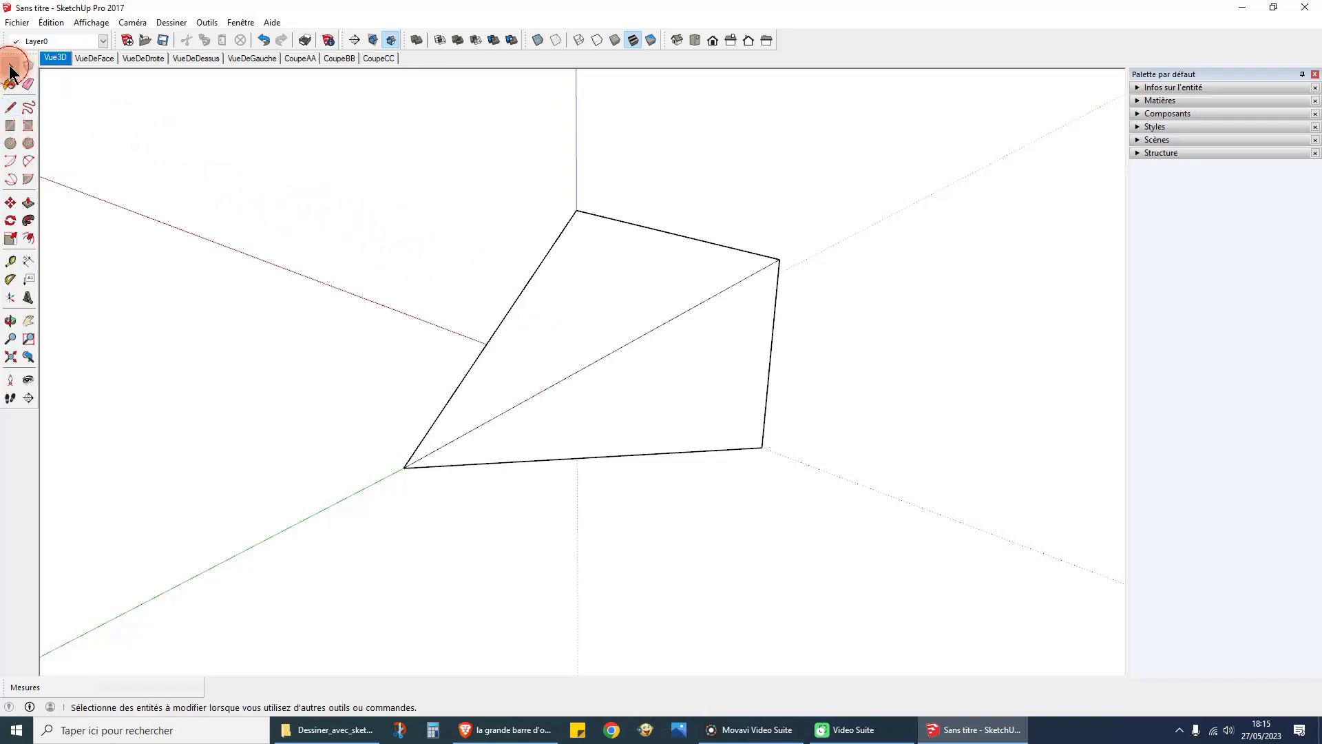
click(348, 383)
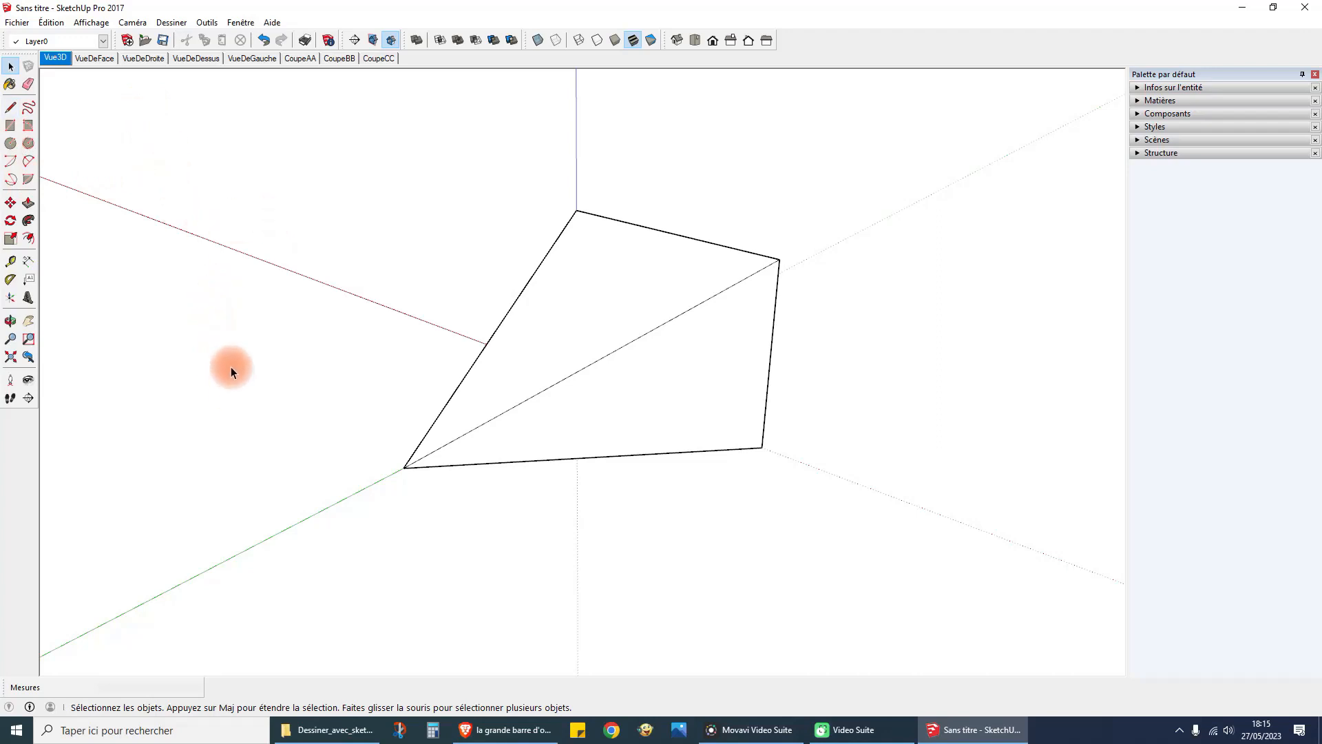
mouse_move(324, 338)
middle_down()
mouse_move(688, 375)
mouse_move(434, 416)
middle_up()
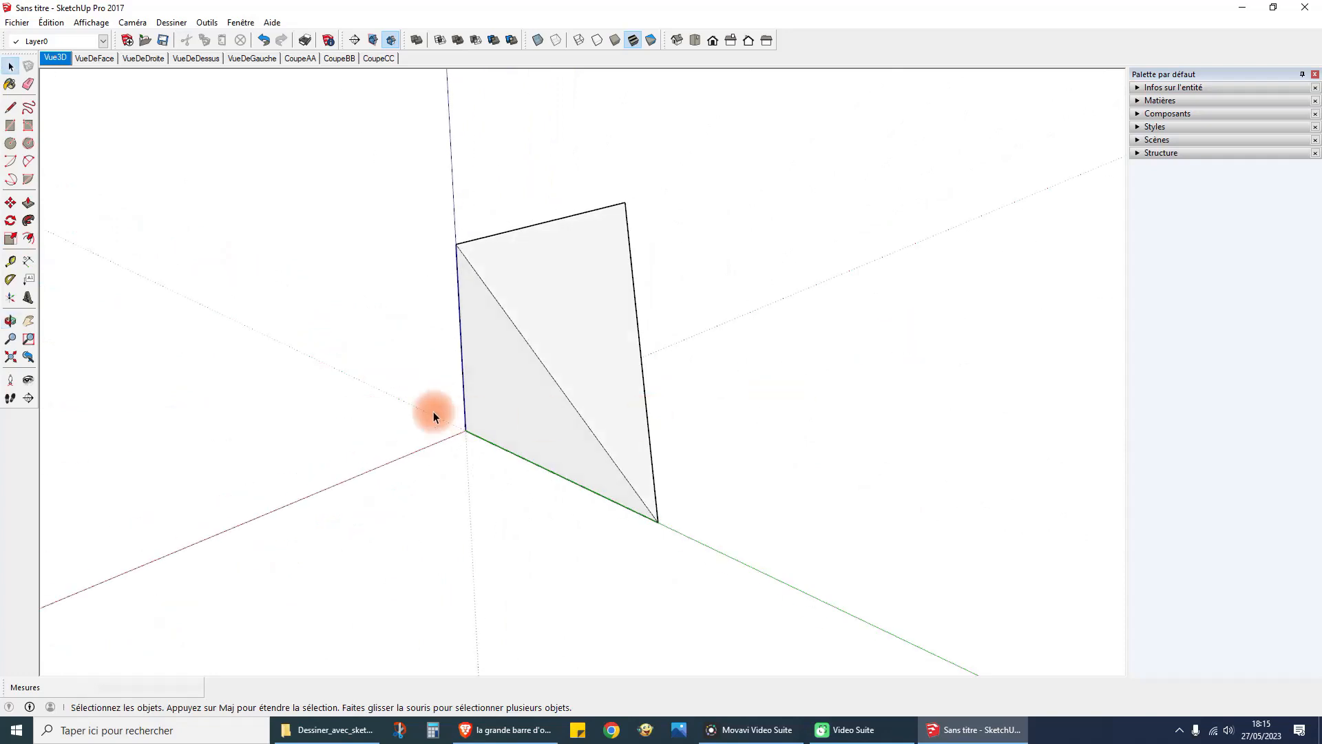
Delete the solid's sloping triangular face, which spans its upper edge and the corner on the green axis.
click(56, 58)
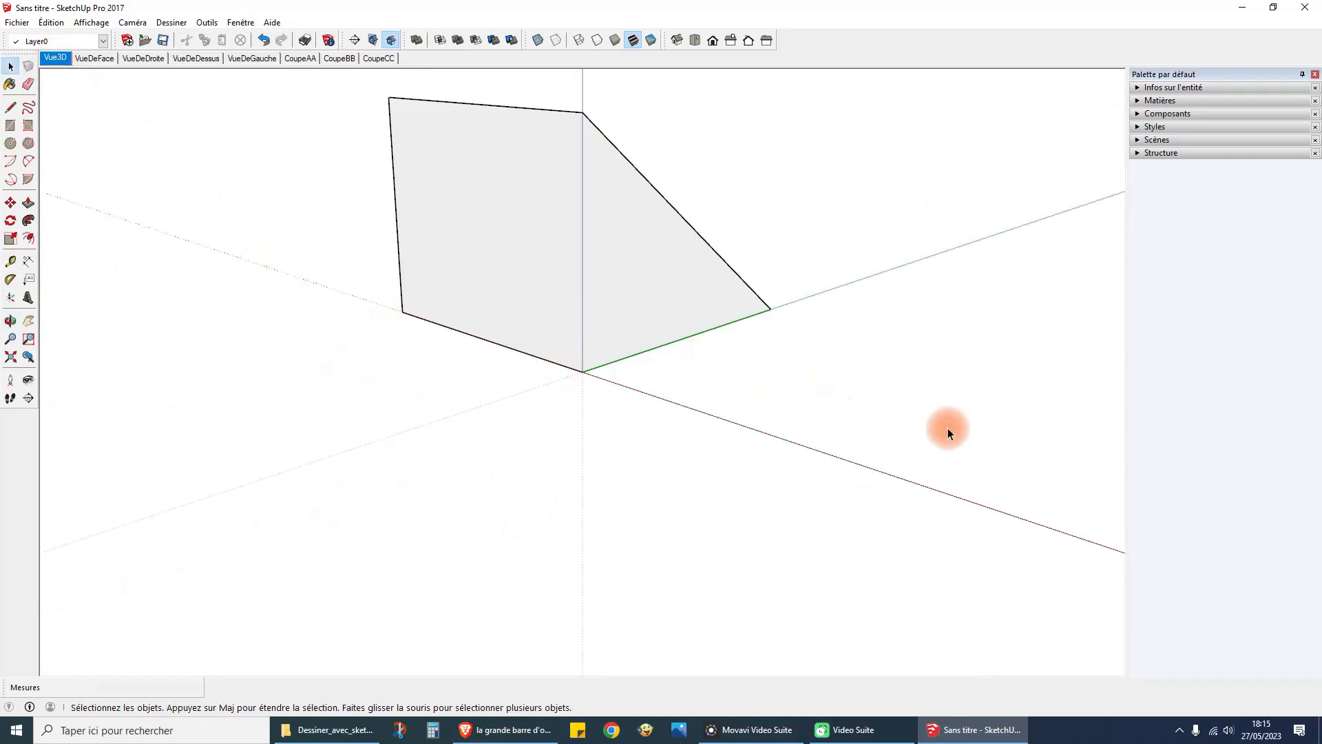
middle_drag(948, 428, 831, 452)
mouse_move(865, 391)
middle_down()
mouse_move(792, 427)
mouse_move(597, 427)
middle_up()
mouse_move(795, 382)
middle_down()
mouse_move(673, 385)
mouse_move(517, 354)
middle_up()
mouse_move(723, 366)
middle_down()
mouse_move(638, 358)
mouse_move(593, 309)
middle_up()
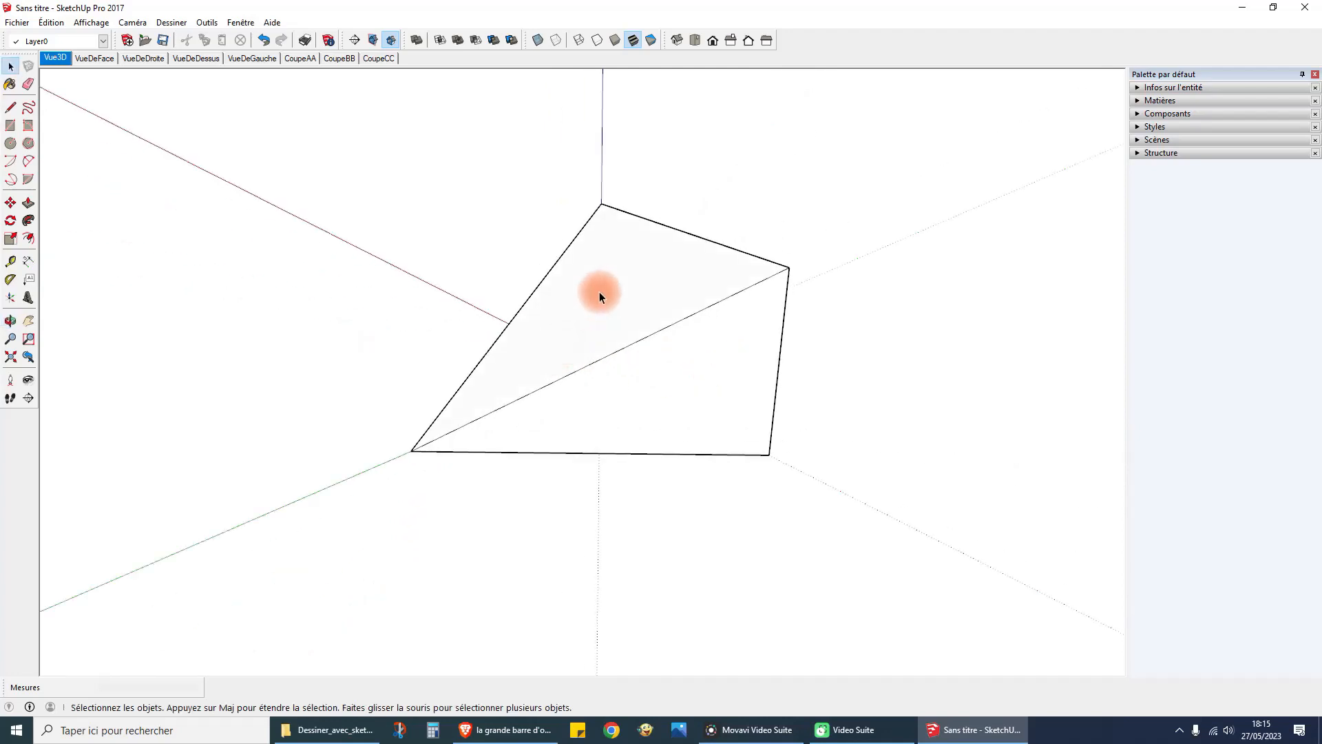
click(599, 293)
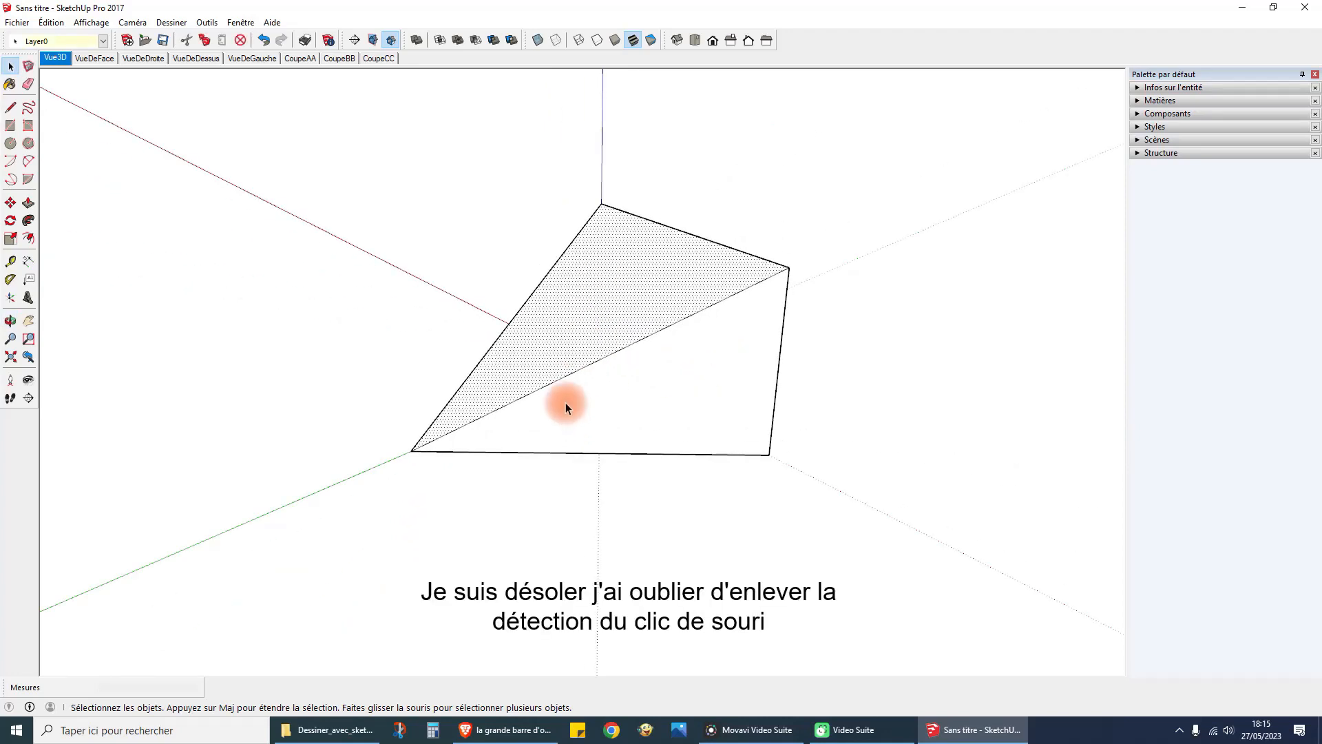
key(Delete)
Examine the hollow interior of the opened solid from several sides.
middle_drag(407, 327, 789, 493)
middle_drag(581, 502, 298, 531)
middle_drag(892, 429, 950, 464)
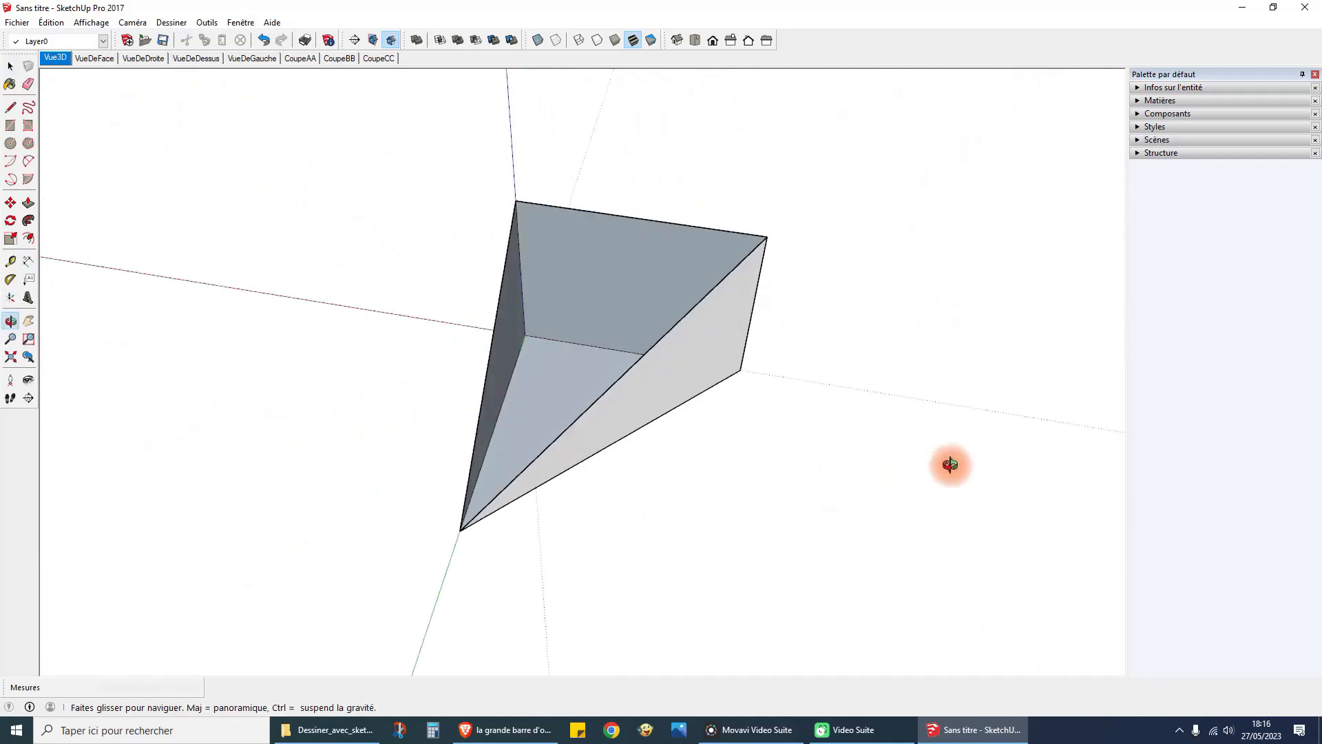
middle_drag(423, 432, 626, 430)
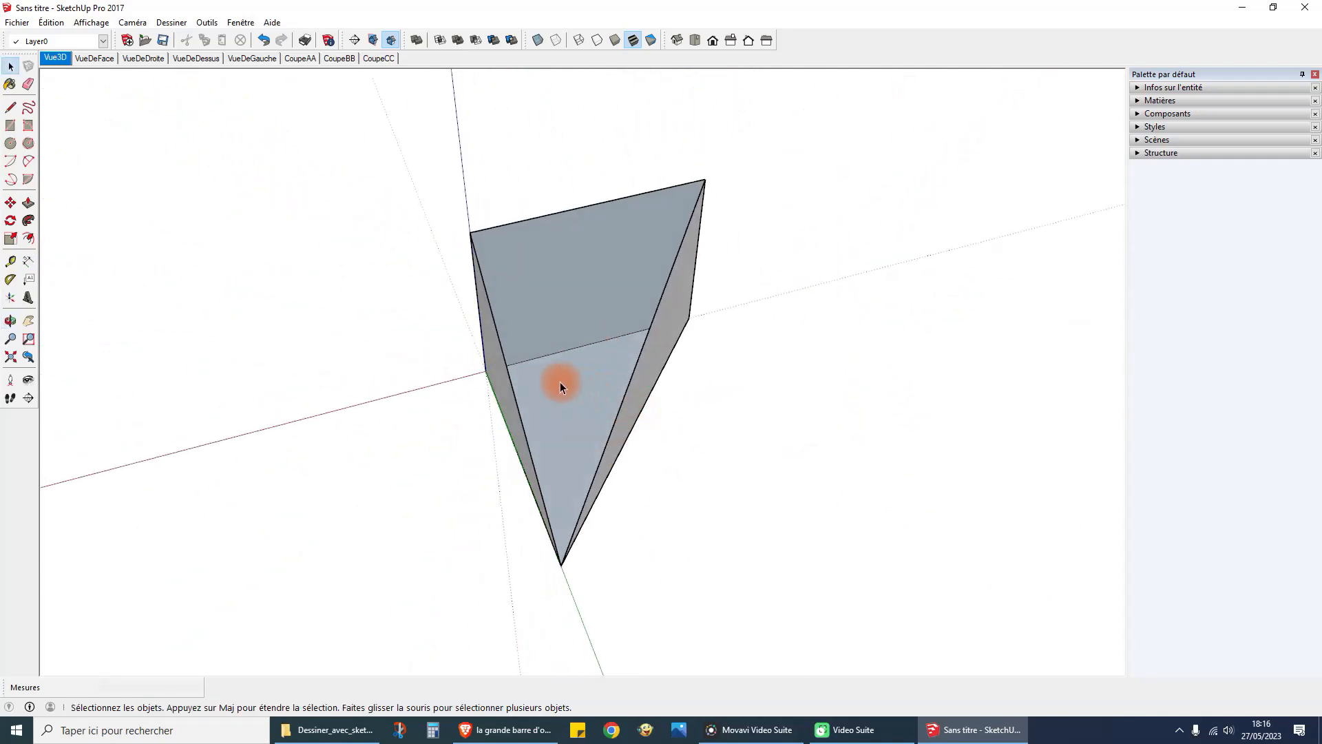
middle_drag(559, 382, 594, 349)
scroll(423, 288, down, 2)
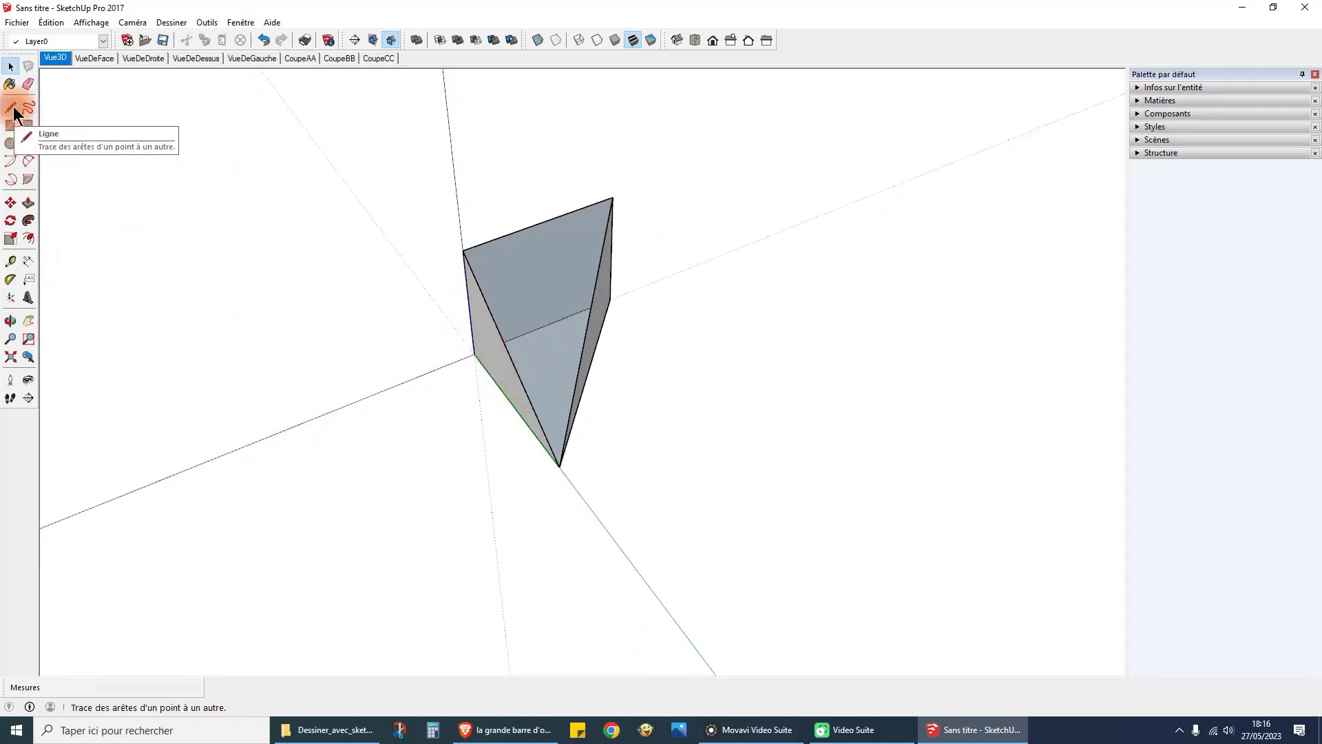
middle_drag(732, 423, 698, 388)
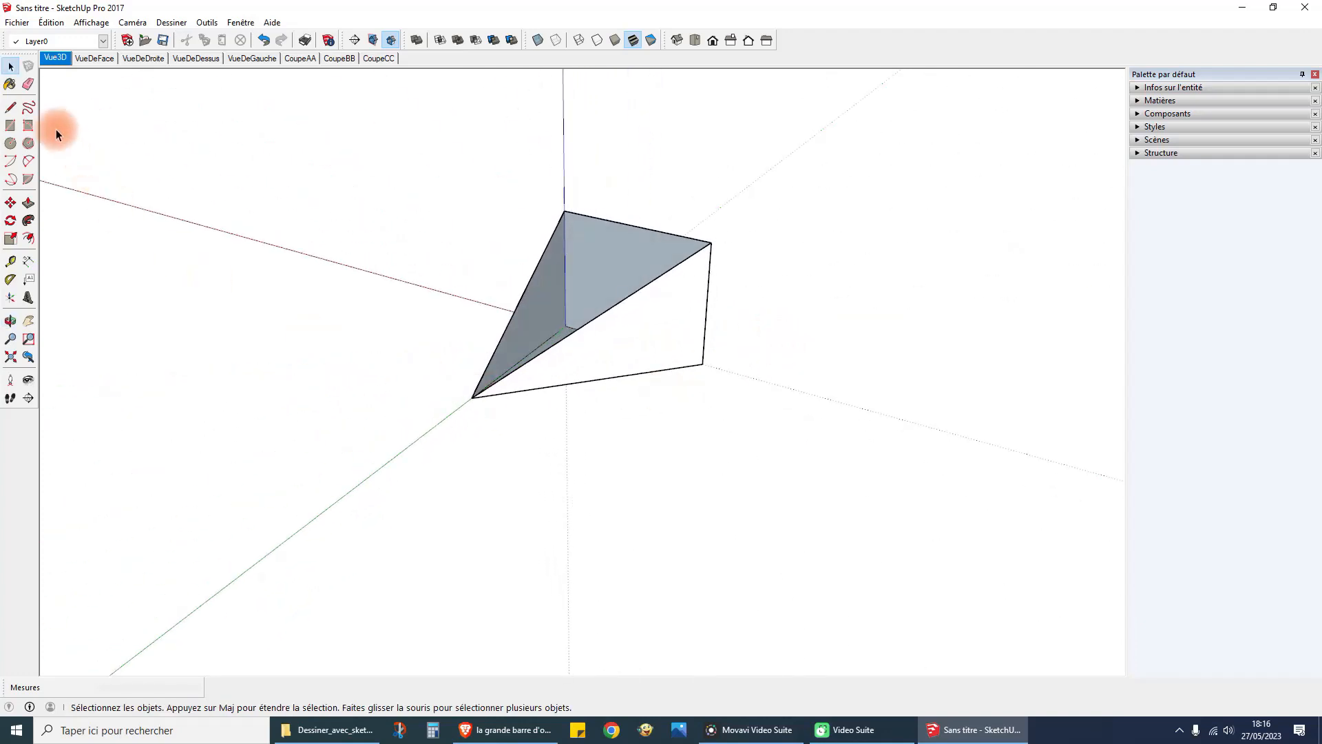
Draw a large irregular closed shape with the Freehand tool on the ground beside the solid.
click(27, 105)
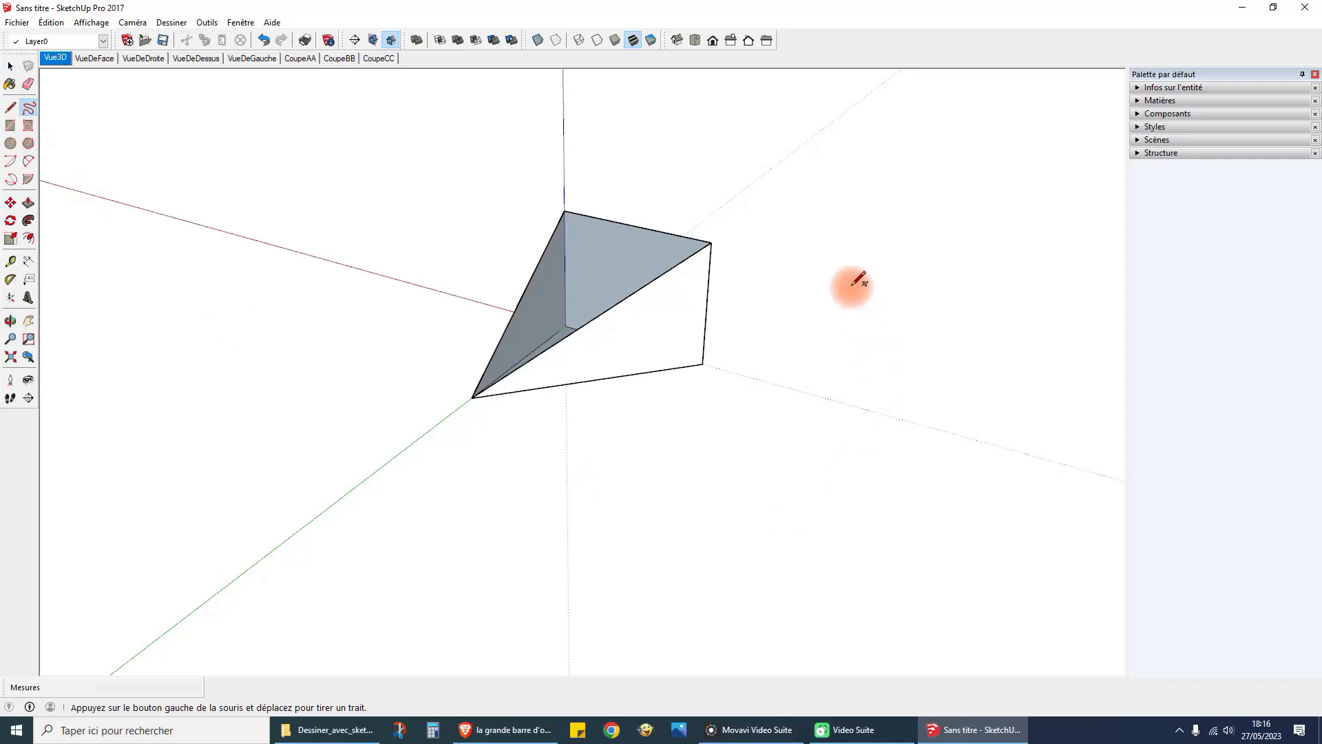
mouse_move(787, 352)
mouse_down()
mouse_move(918, 366)
mouse_move(948, 304)
mouse_move(928, 237)
mouse_move(843, 217)
mouse_move(717, 325)
mouse_move(787, 350)
mouse_move(776, 373)
mouse_move(813, 366)
mouse_move(757, 268)
mouse_move(930, 166)
mouse_move(875, 332)
mouse_up()
mouse_move(933, 395)
middle_down()
mouse_move(915, 432)
mouse_move(912, 183)
mouse_move(874, 596)
mouse_move(916, 289)
middle_up()
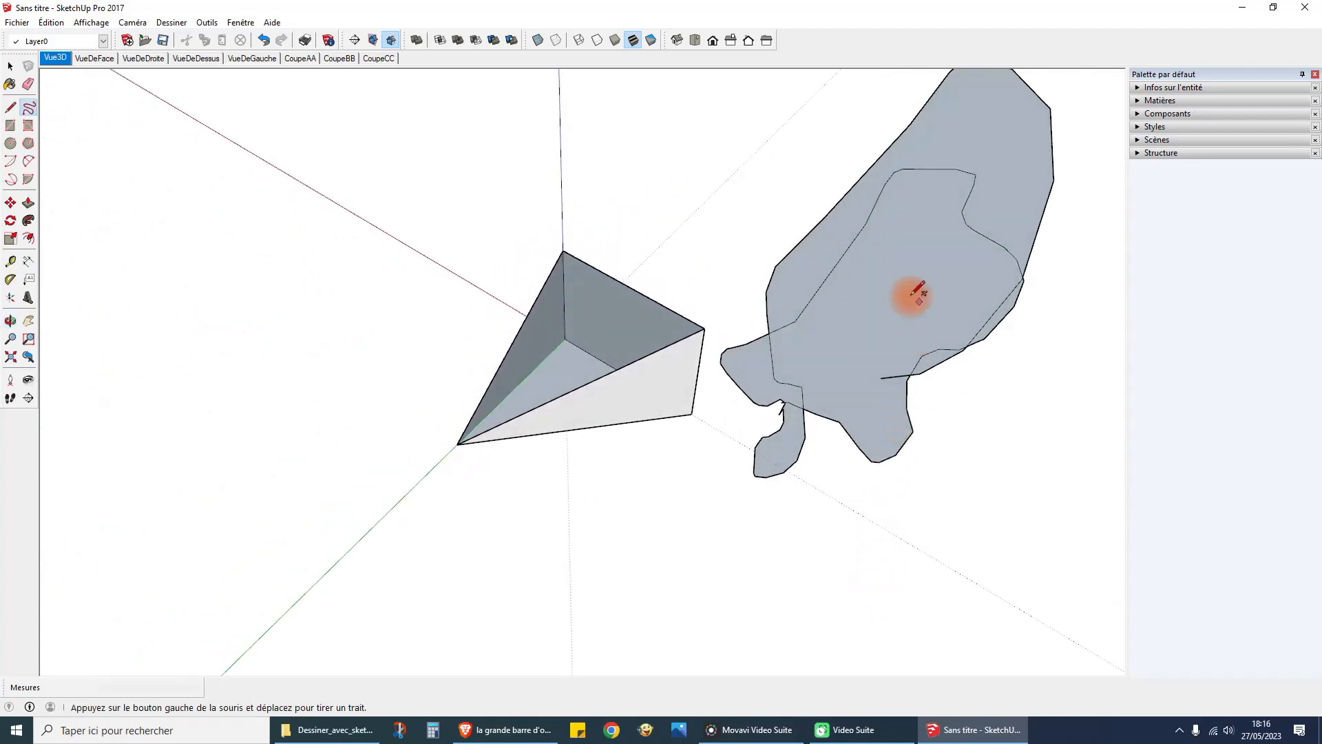
scroll(842, 231, down, 3)
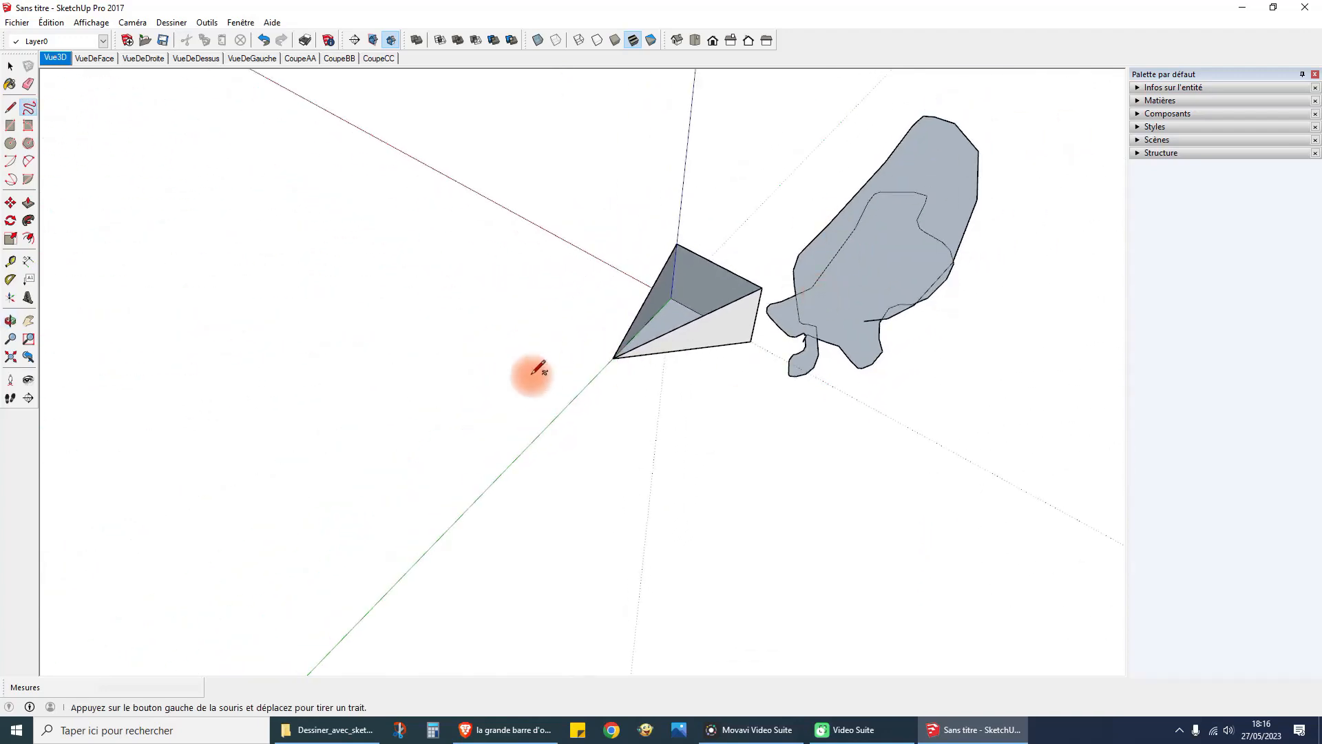
Draw a second, smaller closed freehand shape on the ground between the solid red and green axes.
mouse_move(444, 343)
mouse_down()
mouse_move(335, 332)
mouse_move(418, 289)
mouse_move(540, 293)
mouse_move(447, 345)
mouse_up()
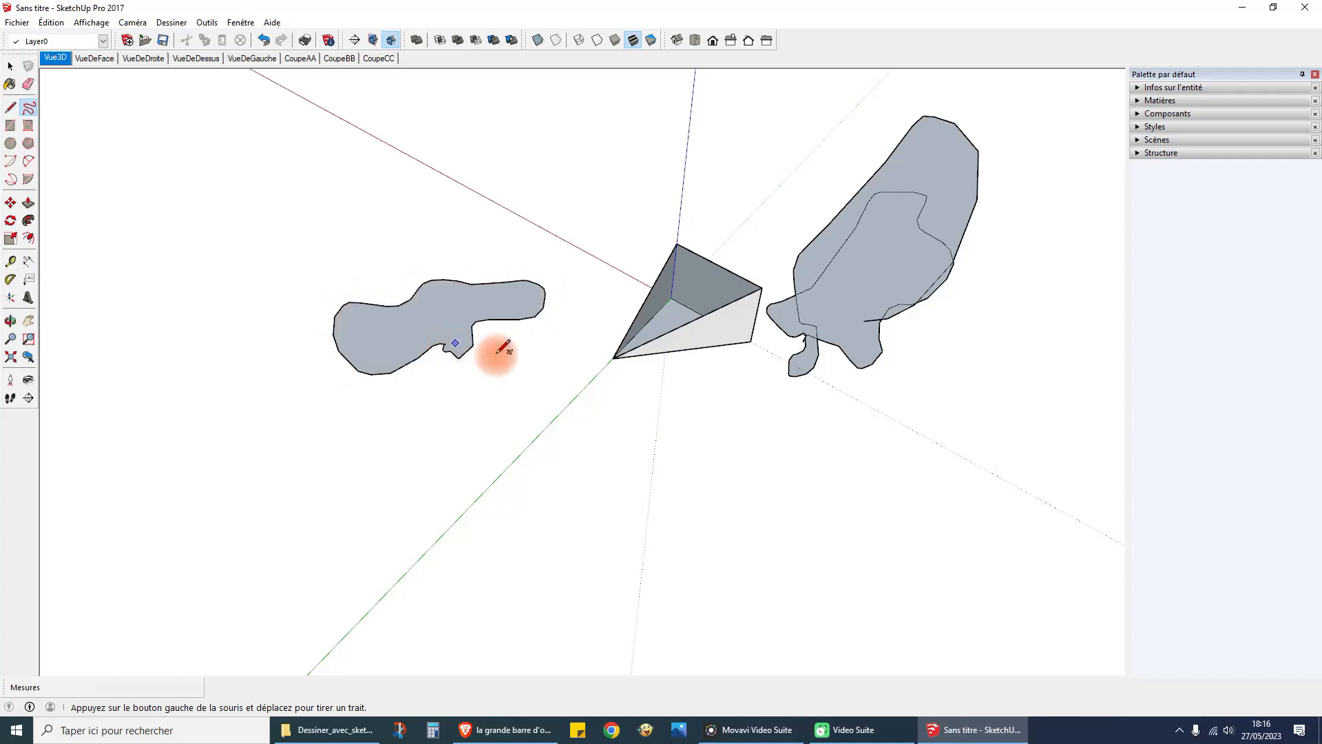
mouse_move(507, 383)
middle_down()
mouse_move(508, 307)
mouse_move(524, 292)
mouse_move(582, 44)
mouse_move(575, 378)
mouse_move(449, 378)
mouse_move(959, 354)
mouse_move(605, 430)
mouse_move(627, 360)
mouse_move(758, 358)
mouse_move(611, 407)
mouse_move(119, 72)
middle_up()
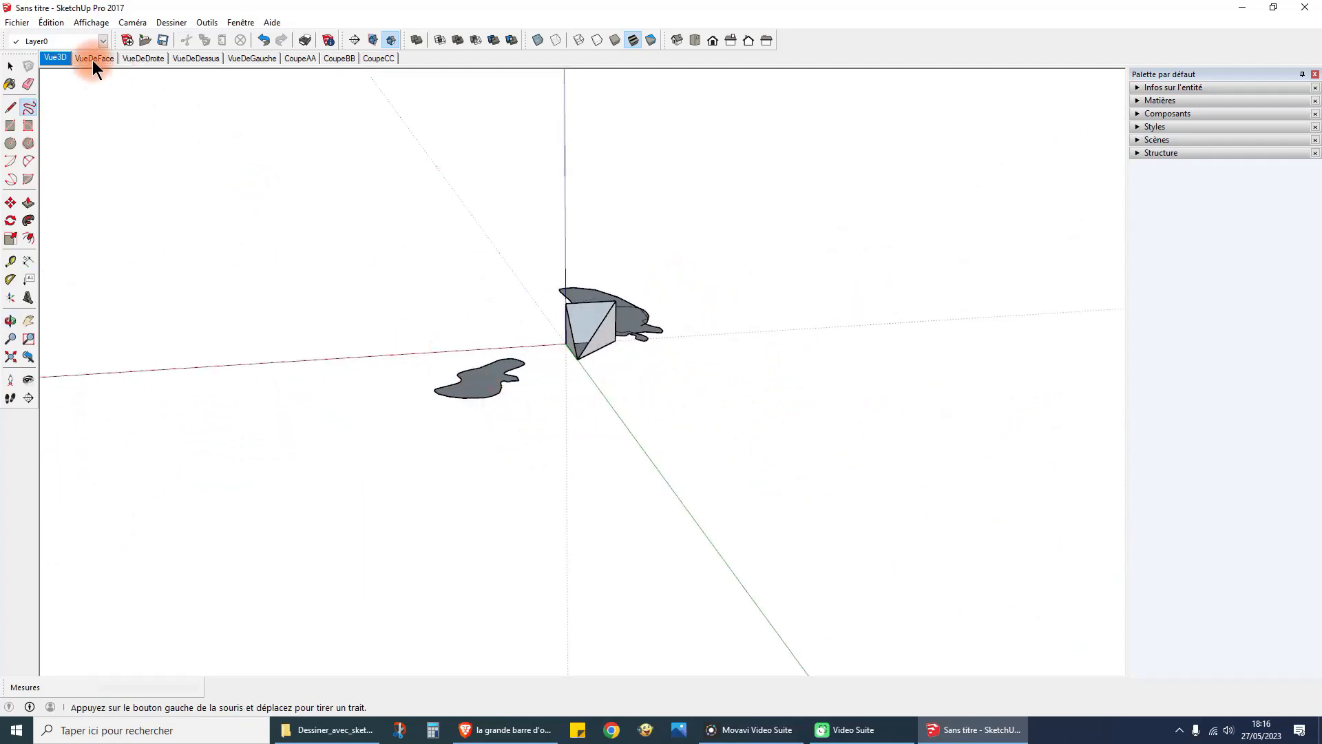
mouse_move(738, 383)
middle_down()
mouse_move(617, 414)
mouse_move(706, 399)
mouse_move(596, 310)
middle_up()
Draw a closed vertical freehand shape beside the square face in the VueDeFace scene and review it in the Vue3D scene.
click(100, 58)
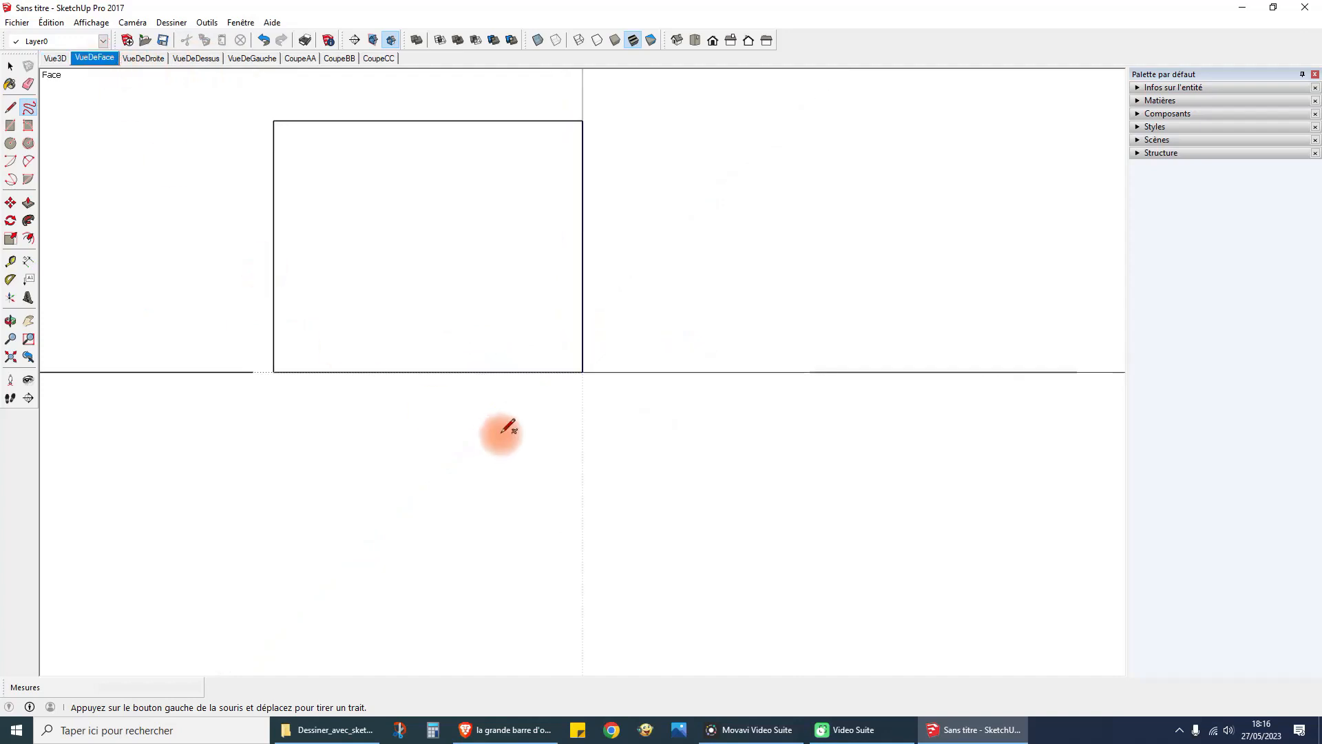
mouse_move(635, 336)
mouse_down()
mouse_move(632, 241)
mouse_move(796, 181)
mouse_move(861, 310)
mouse_move(745, 355)
mouse_move(635, 336)
mouse_up()
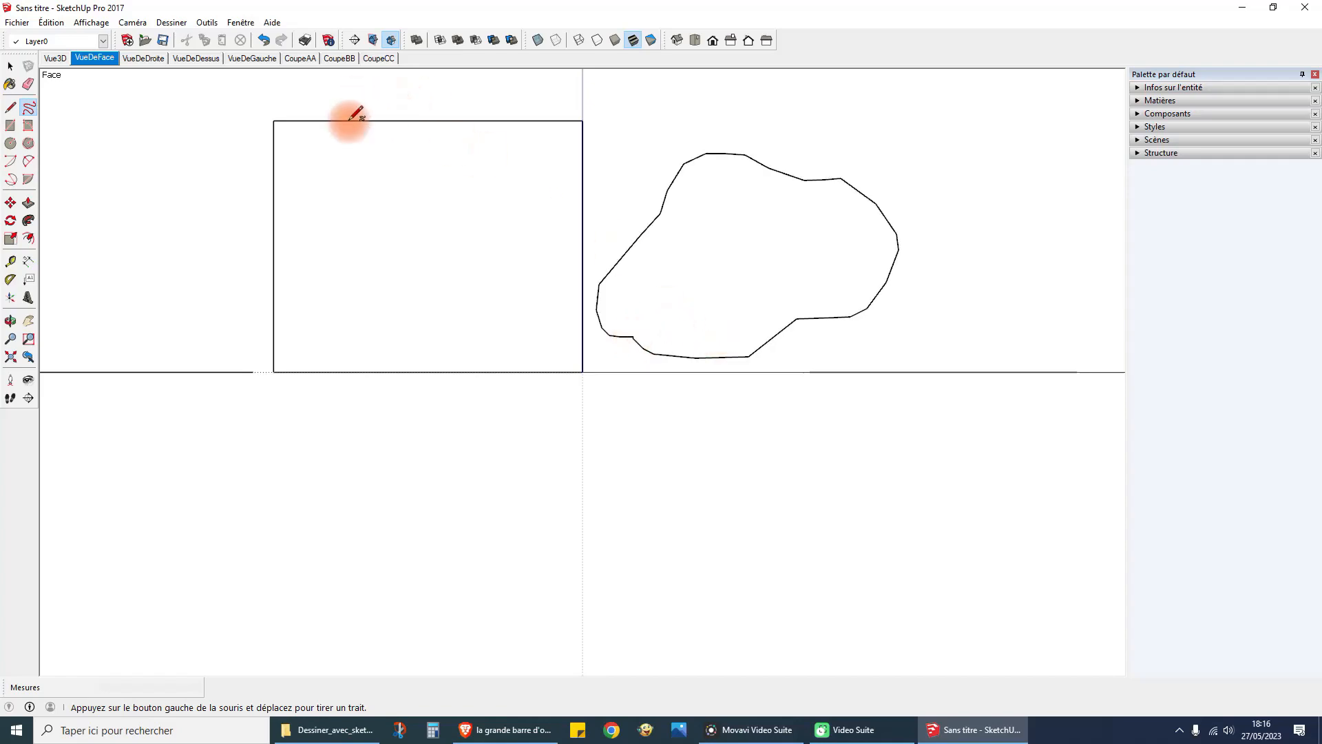
click(55, 57)
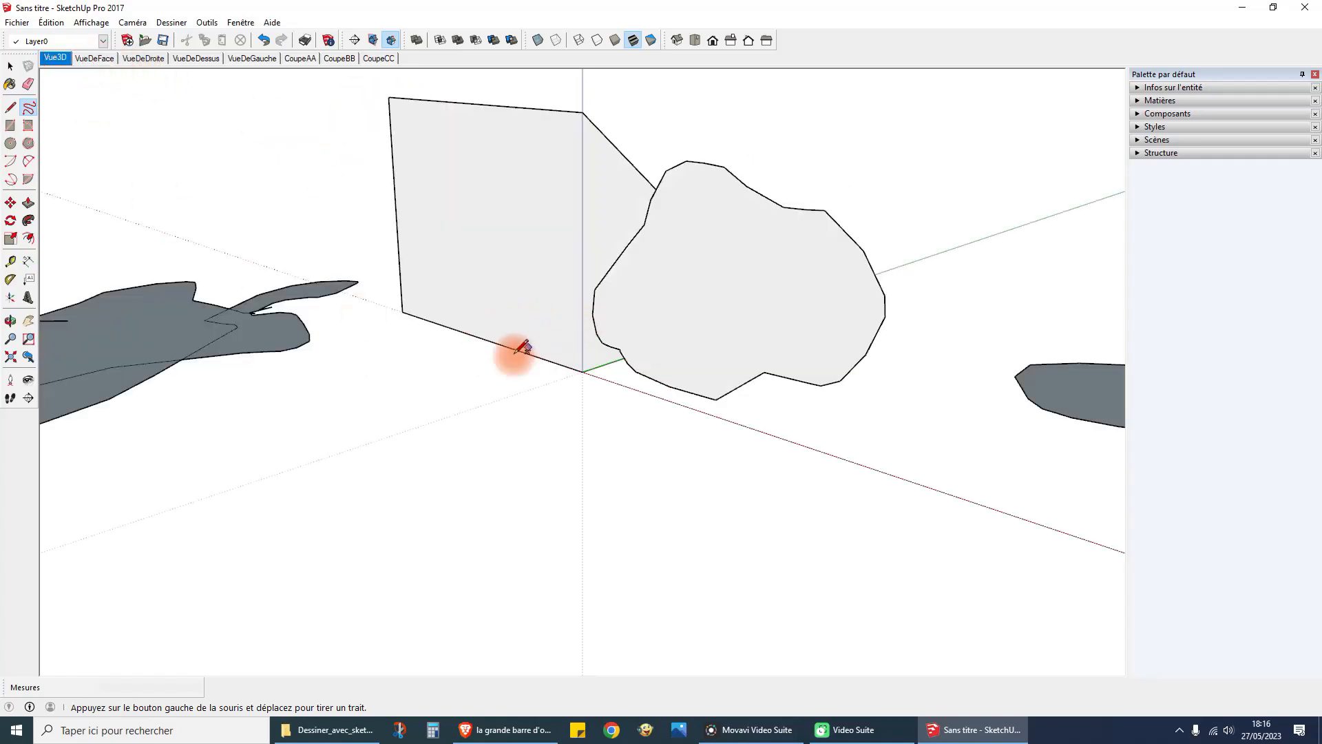
middle_drag(517, 349, 741, 386)
mouse_move(895, 379)
middle_down()
mouse_move(466, 409)
mouse_move(791, 399)
mouse_move(307, 392)
mouse_move(797, 422)
mouse_move(742, 399)
middle_up()
middle_drag(200, 307, 207, 206)
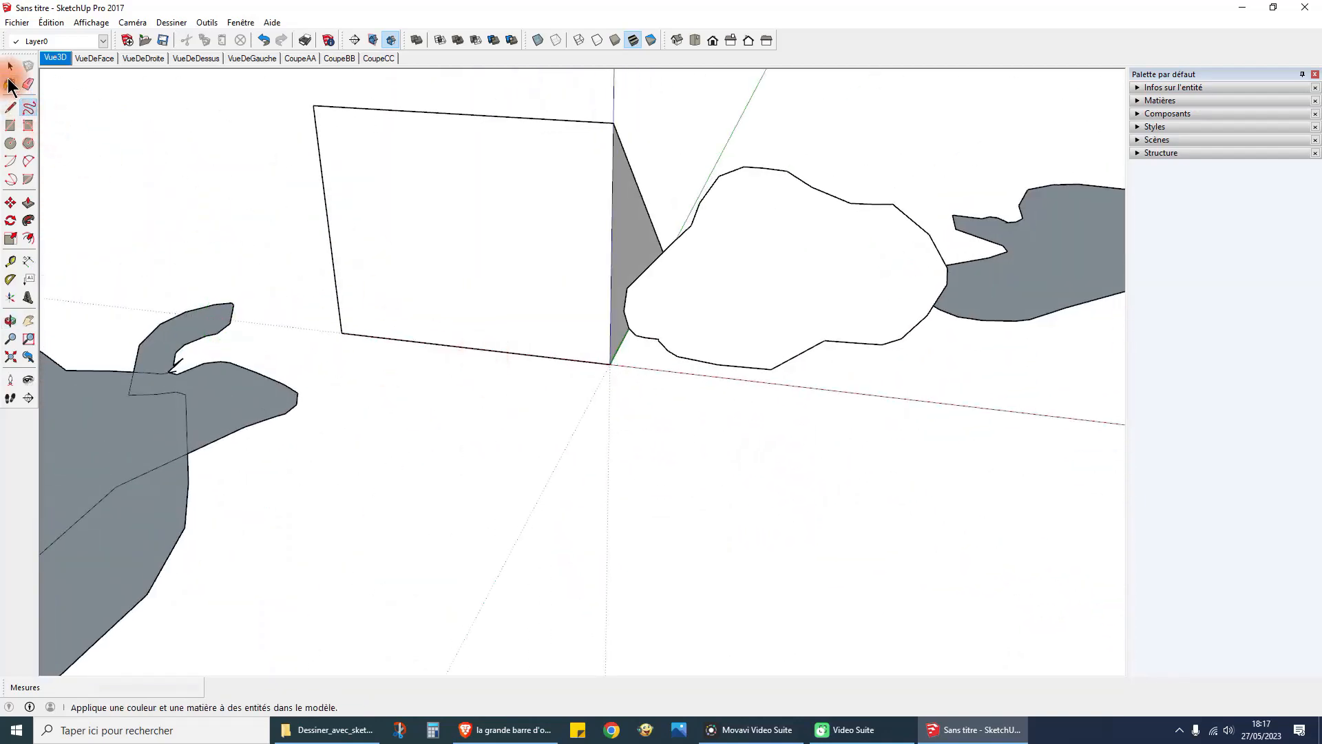
Select the vertical freehand shape's face alone, followed by its outline alone.
click(10, 66)
click(799, 296)
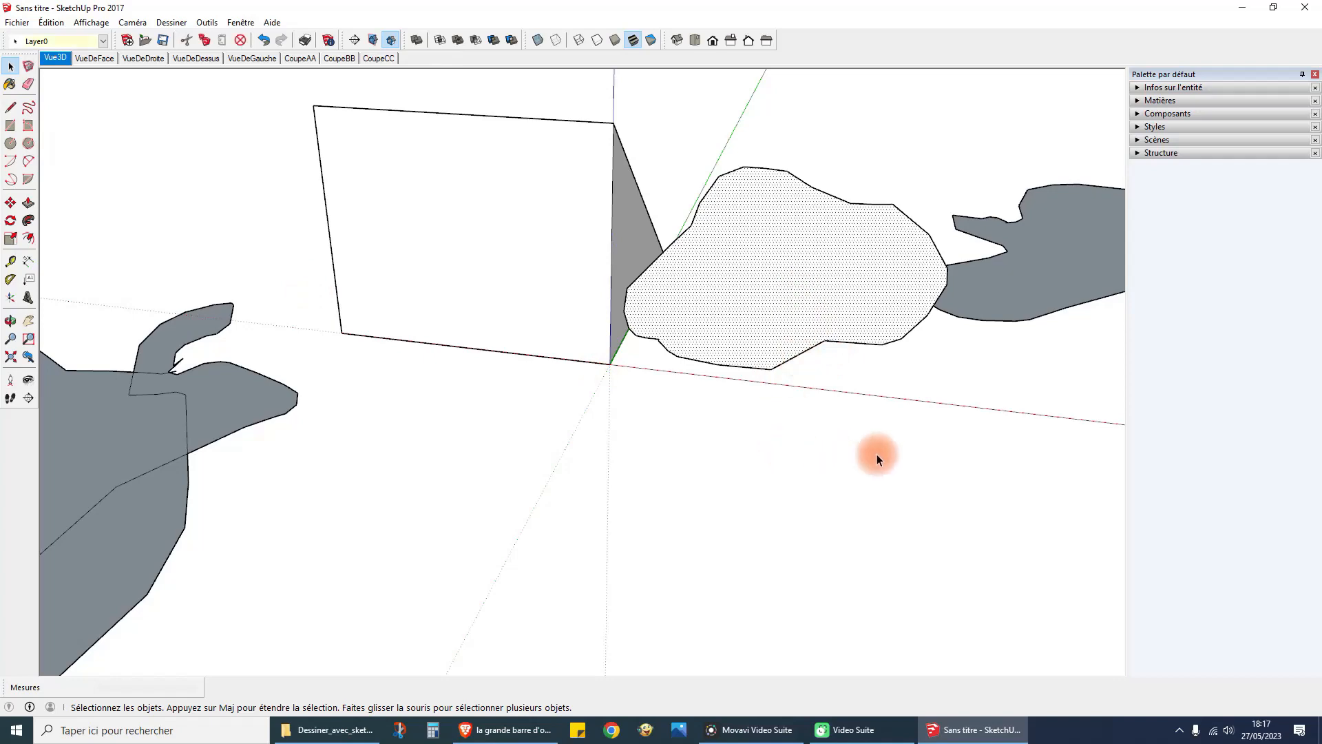
middle_drag(878, 452, 792, 218)
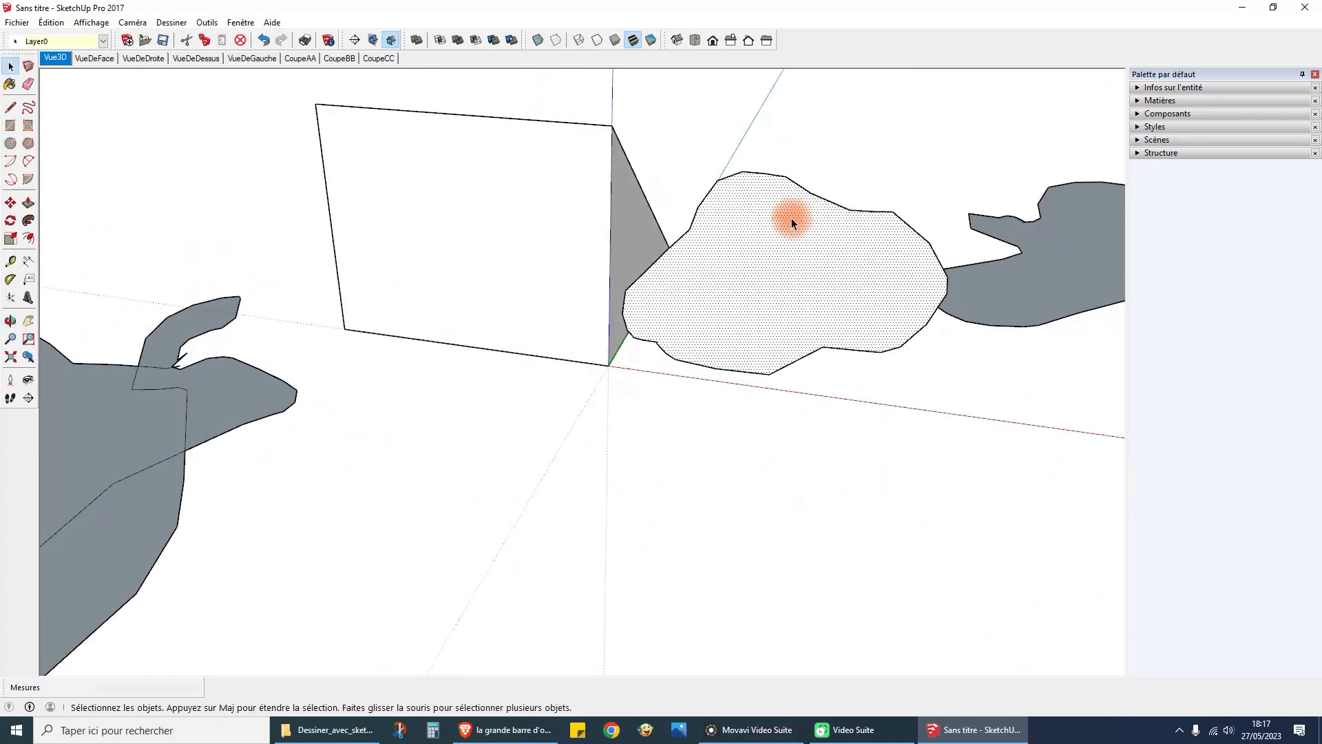
click(870, 209)
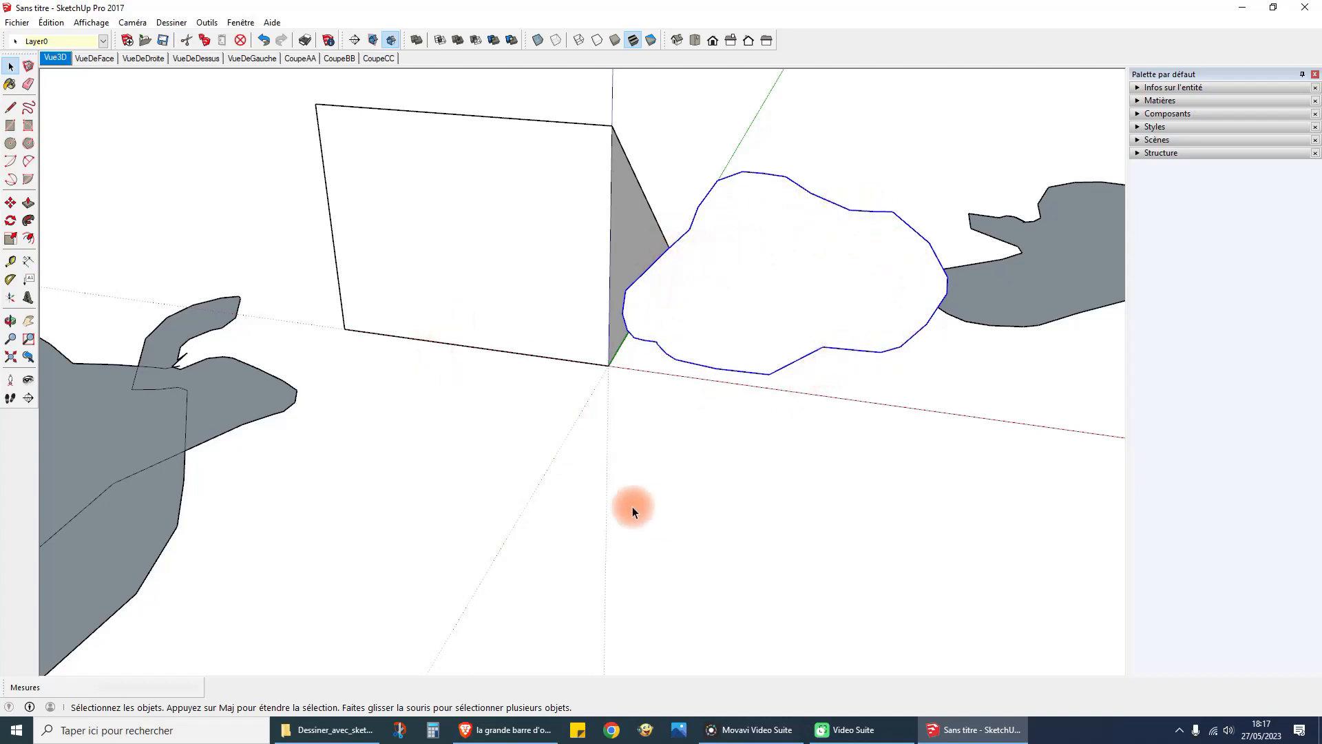
Select the smaller freehand ground shape between the red and green axes with a selection window and delete it.
middle_drag(379, 207, 416, 390)
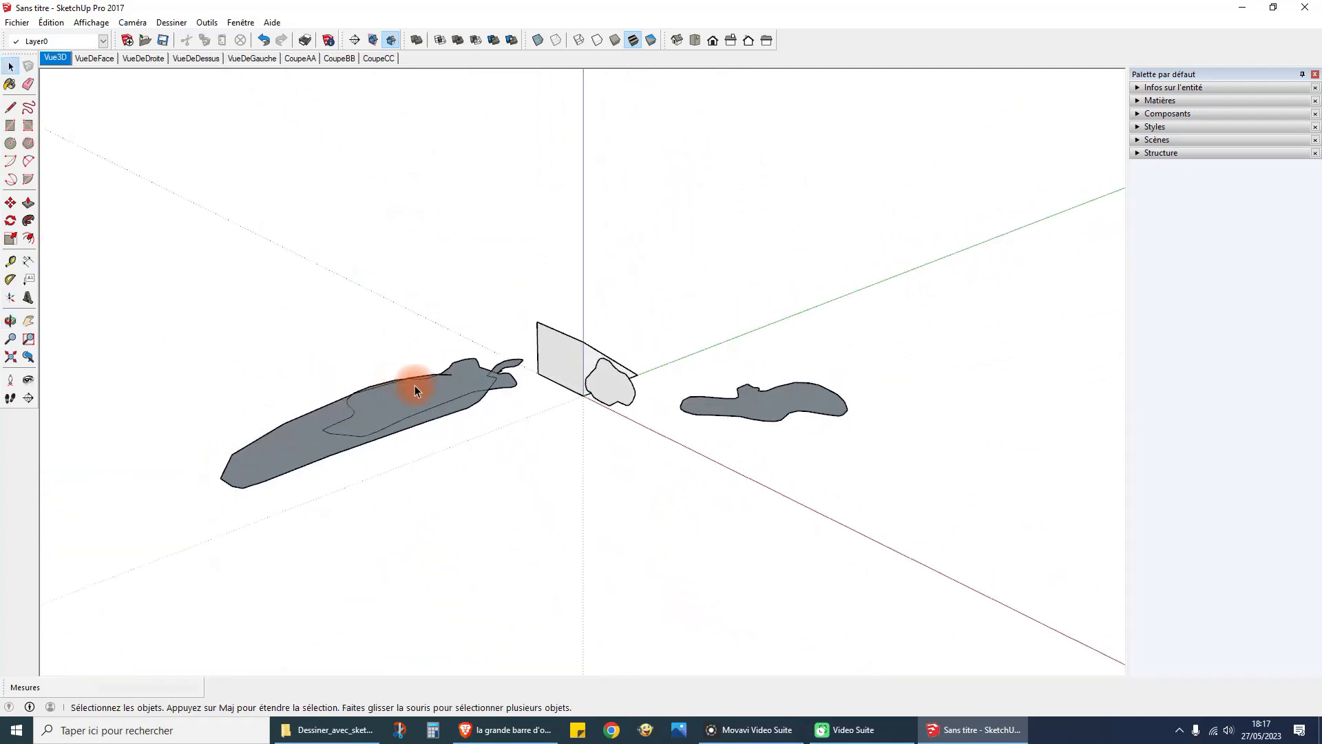
middle_drag(718, 429, 876, 488)
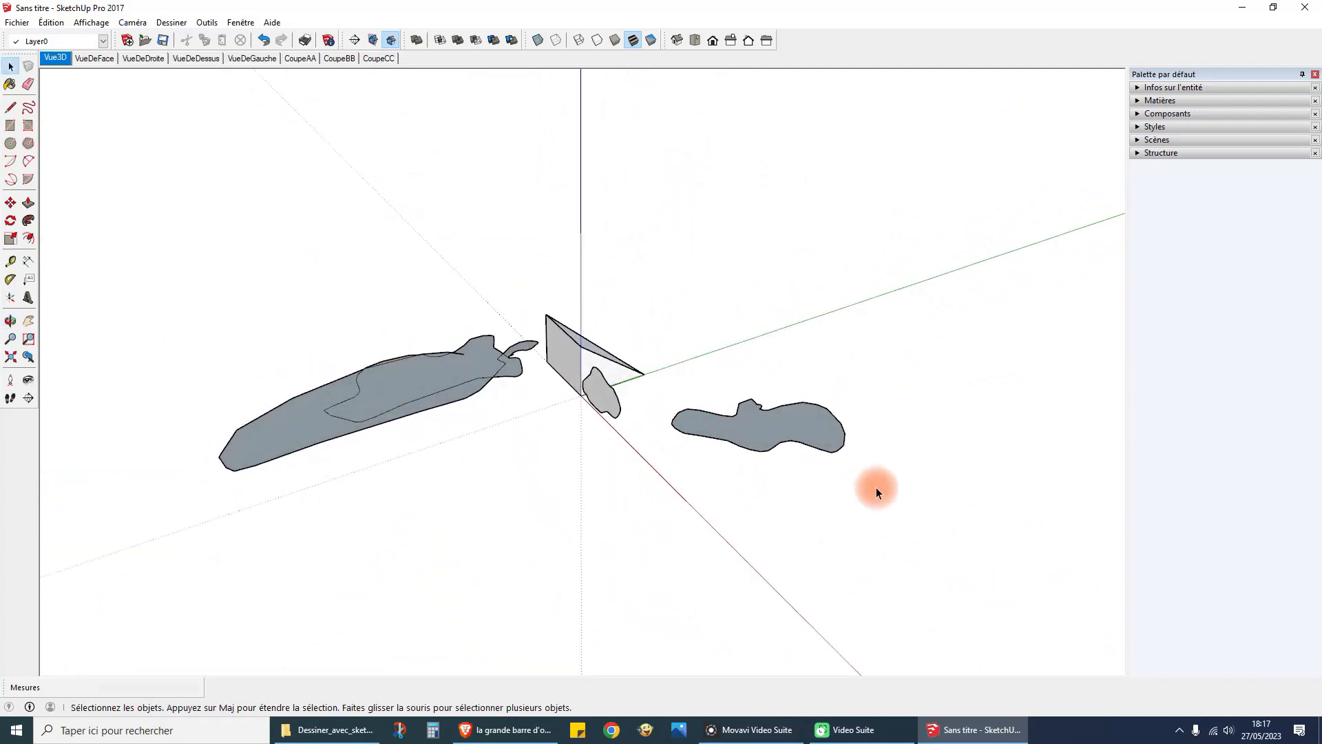
drag(880, 487, 679, 414)
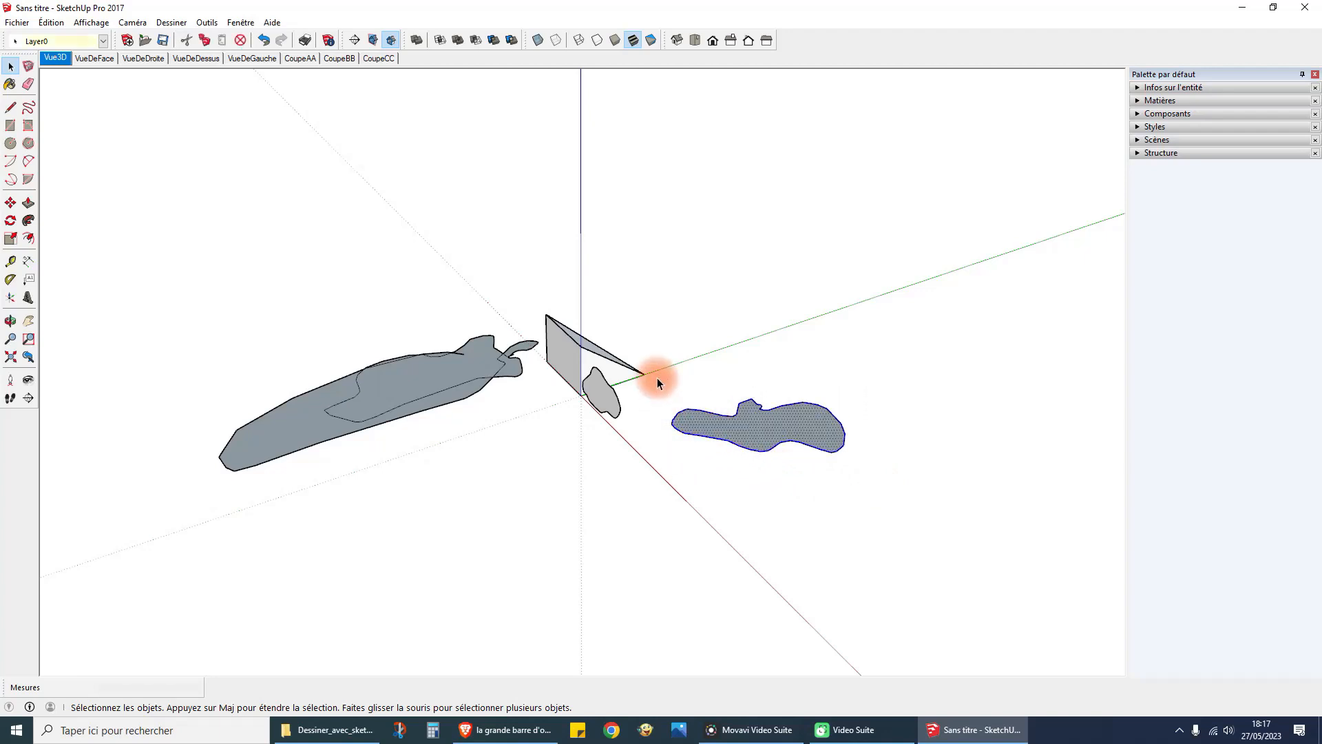
key(Delete)
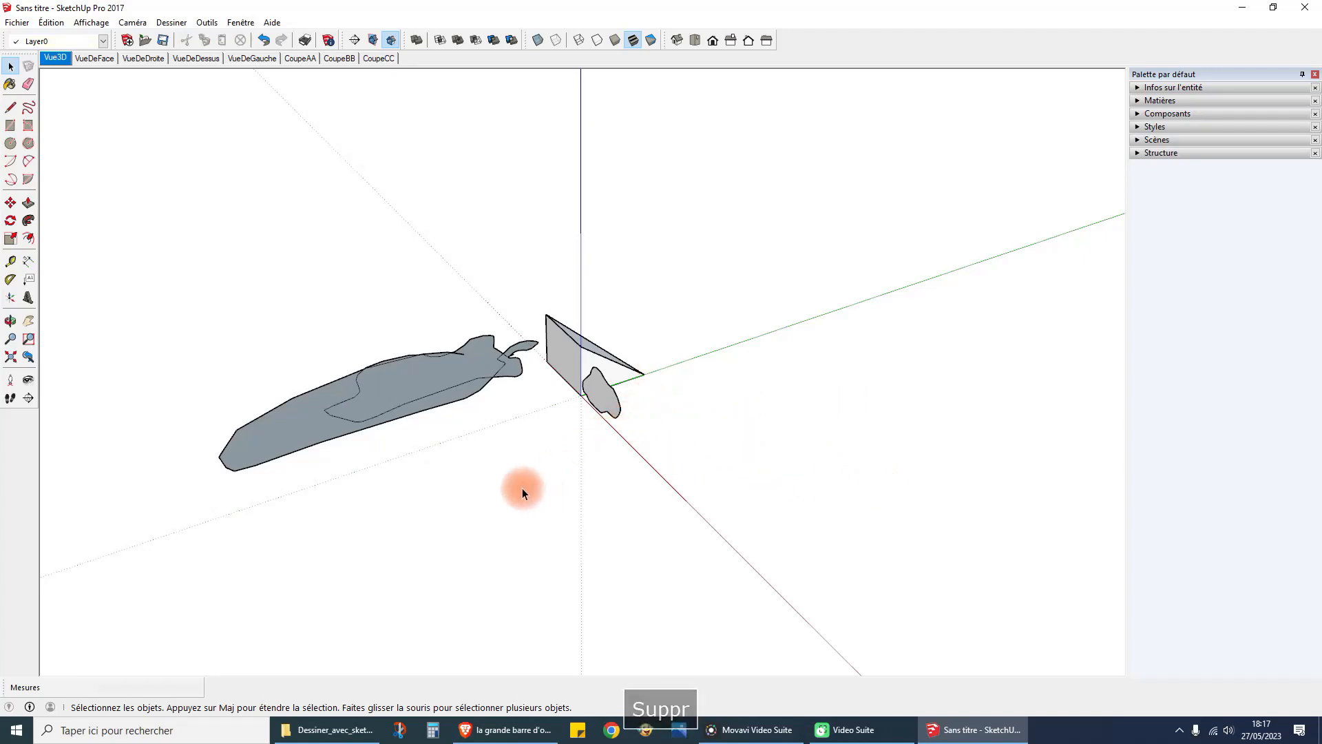
Try enclosing and crossing selection windows over parts of the large freehand ground shape.
drag(279, 486, 194, 293)
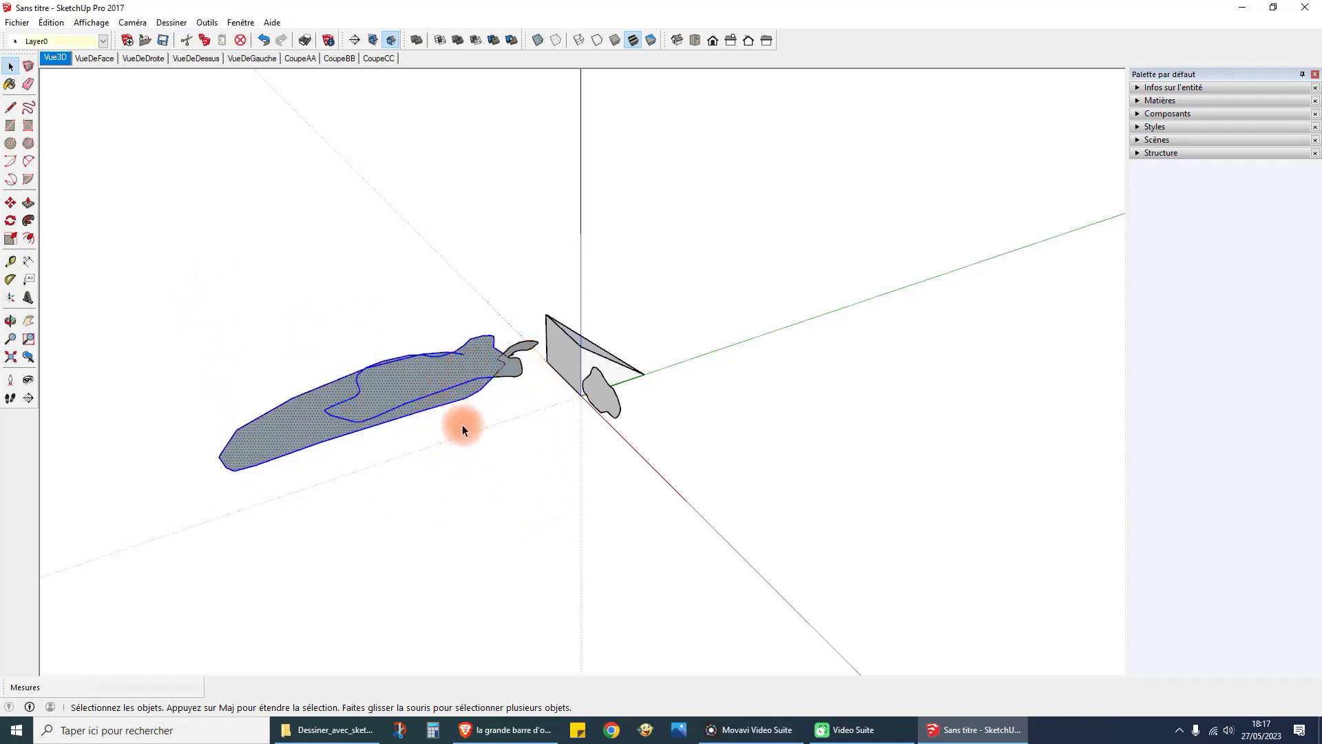
middle_drag(462, 426, 647, 488)
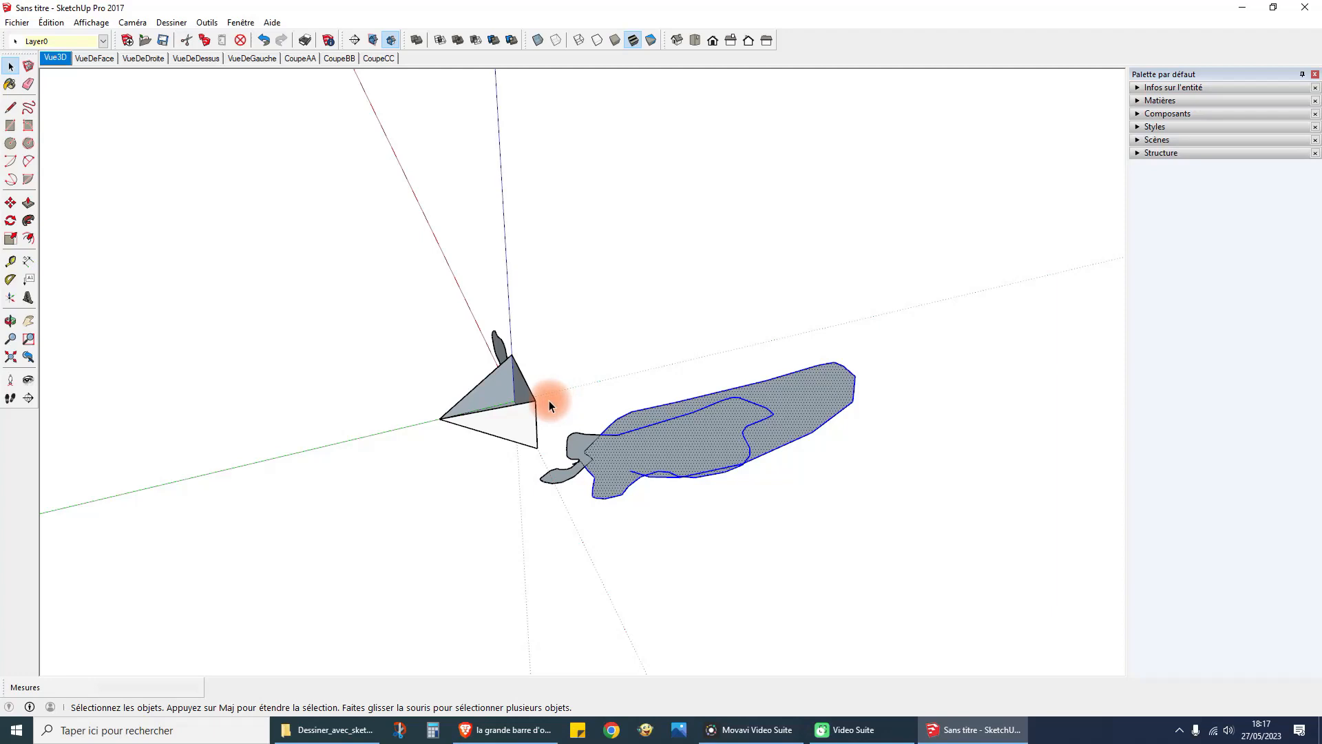
drag(549, 400, 862, 514)
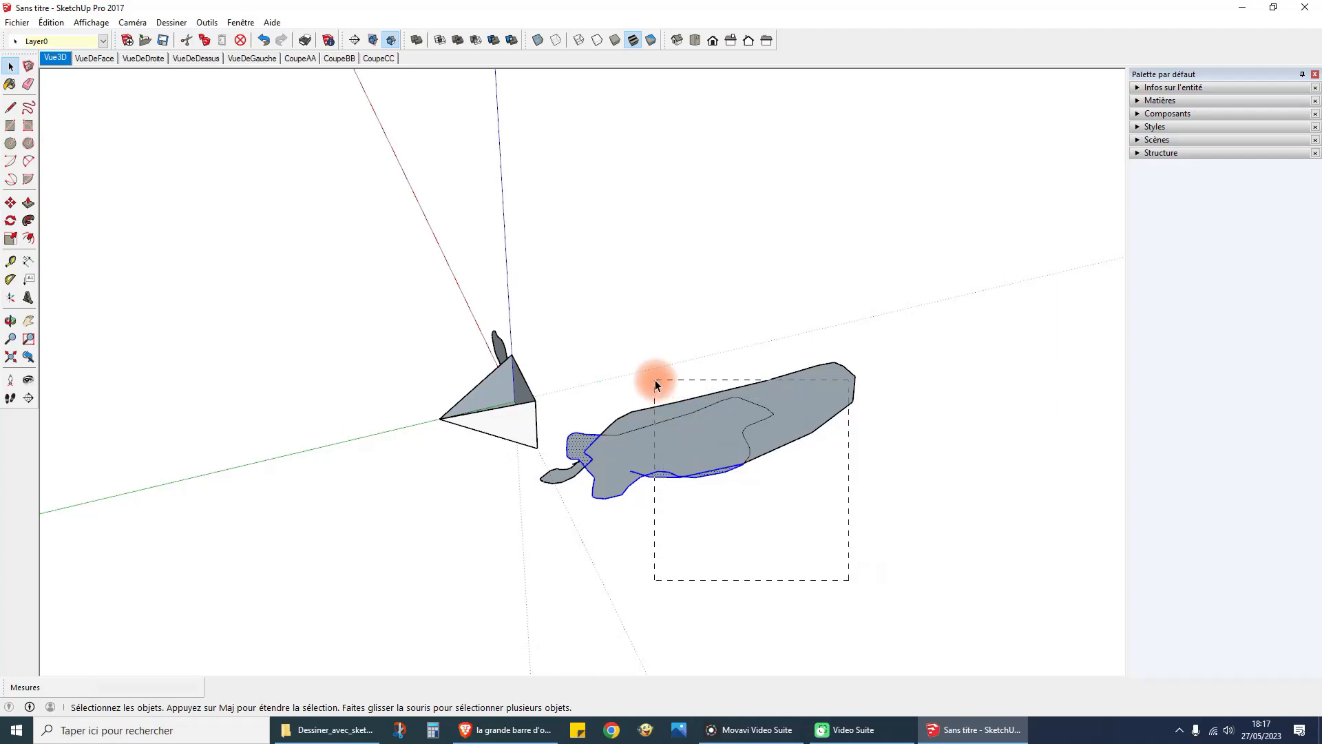
drag(657, 386, 646, 374)
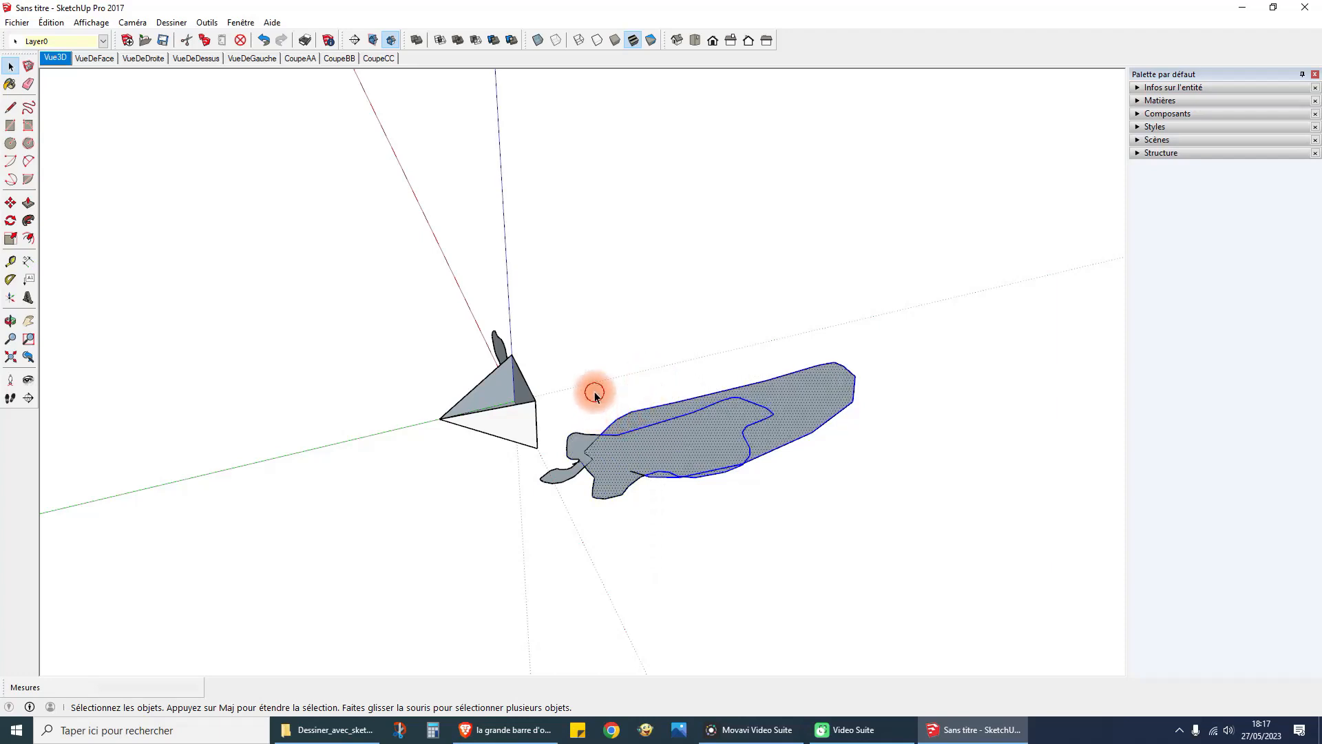
drag(726, 531, 727, 532)
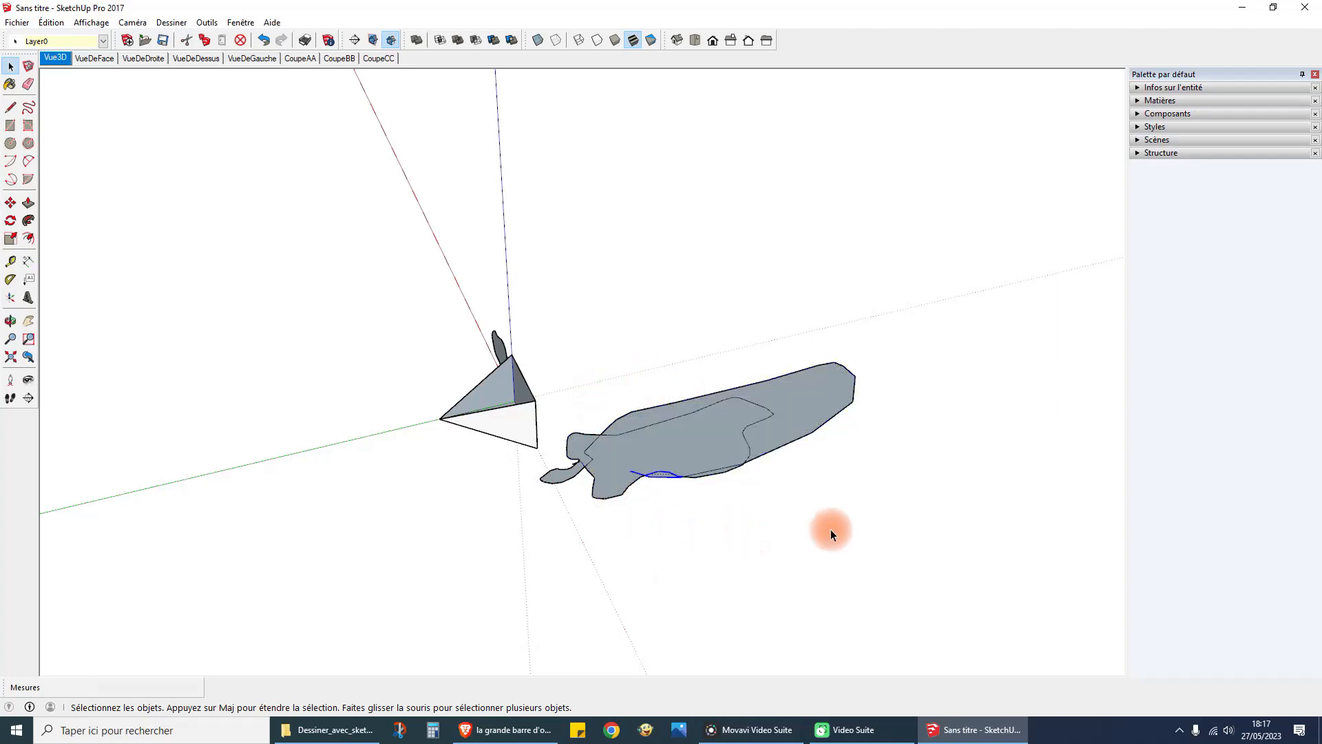
Select the entire large freehand ground shape with a crossing window and delete it.
drag(945, 531, 651, 442)
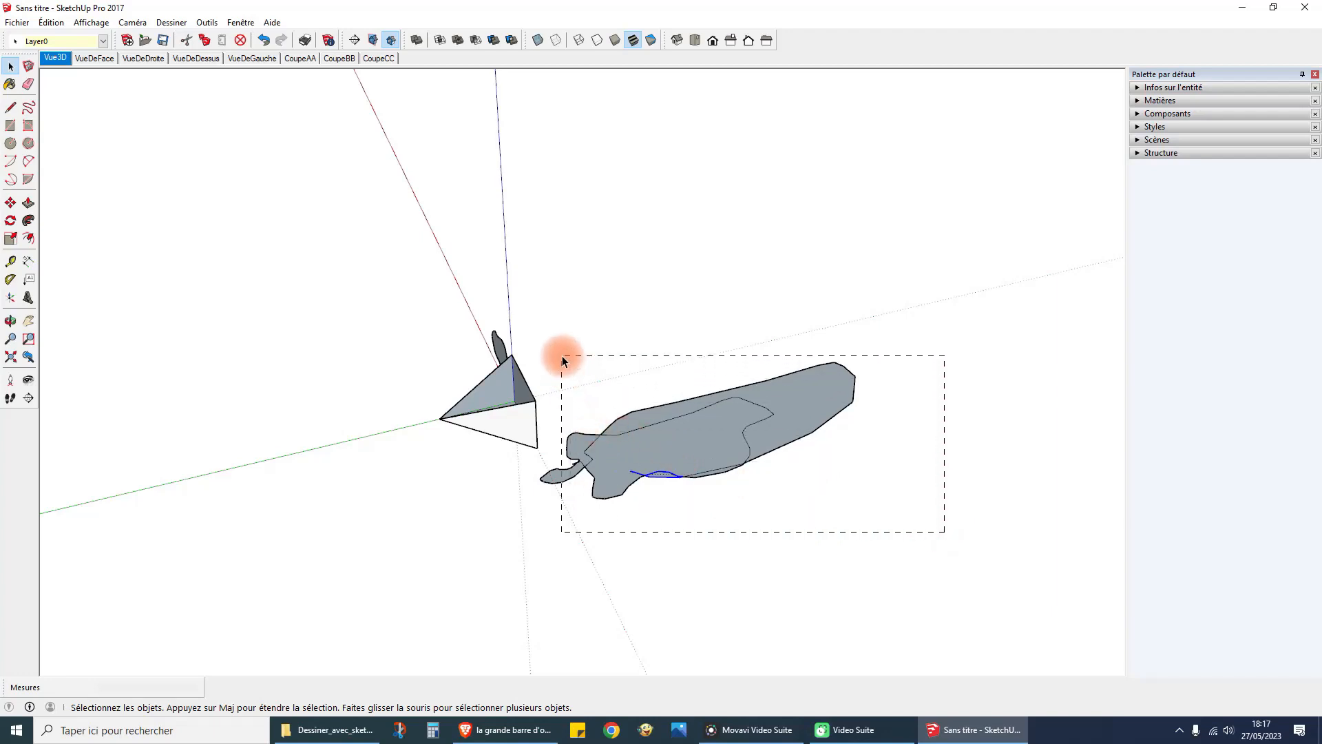
drag(562, 358, 564, 358)
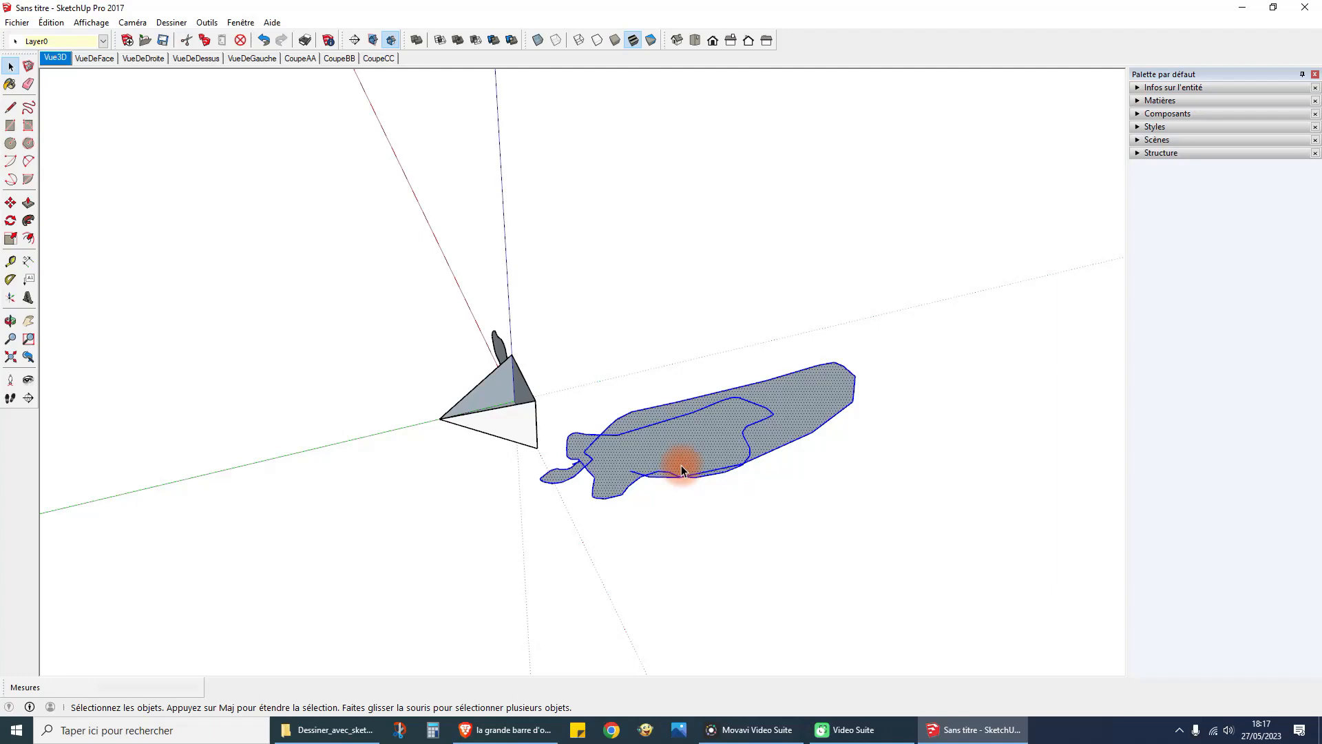
key(Delete)
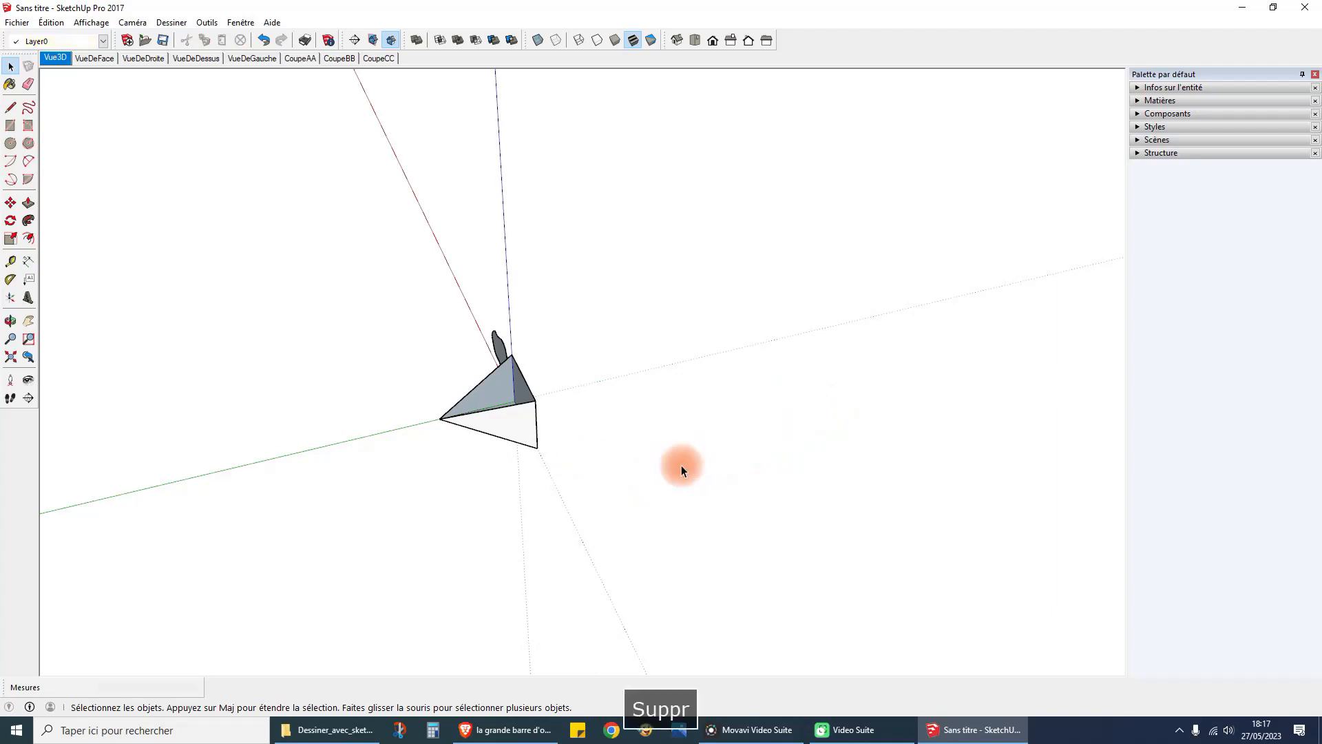
Delete the vertical freehand shape beside the square face, including its outline, leaving only the open solid.
mouse_move(680, 465)
middle_down()
mouse_move(307, 544)
mouse_move(588, 445)
mouse_move(510, 380)
middle_up()
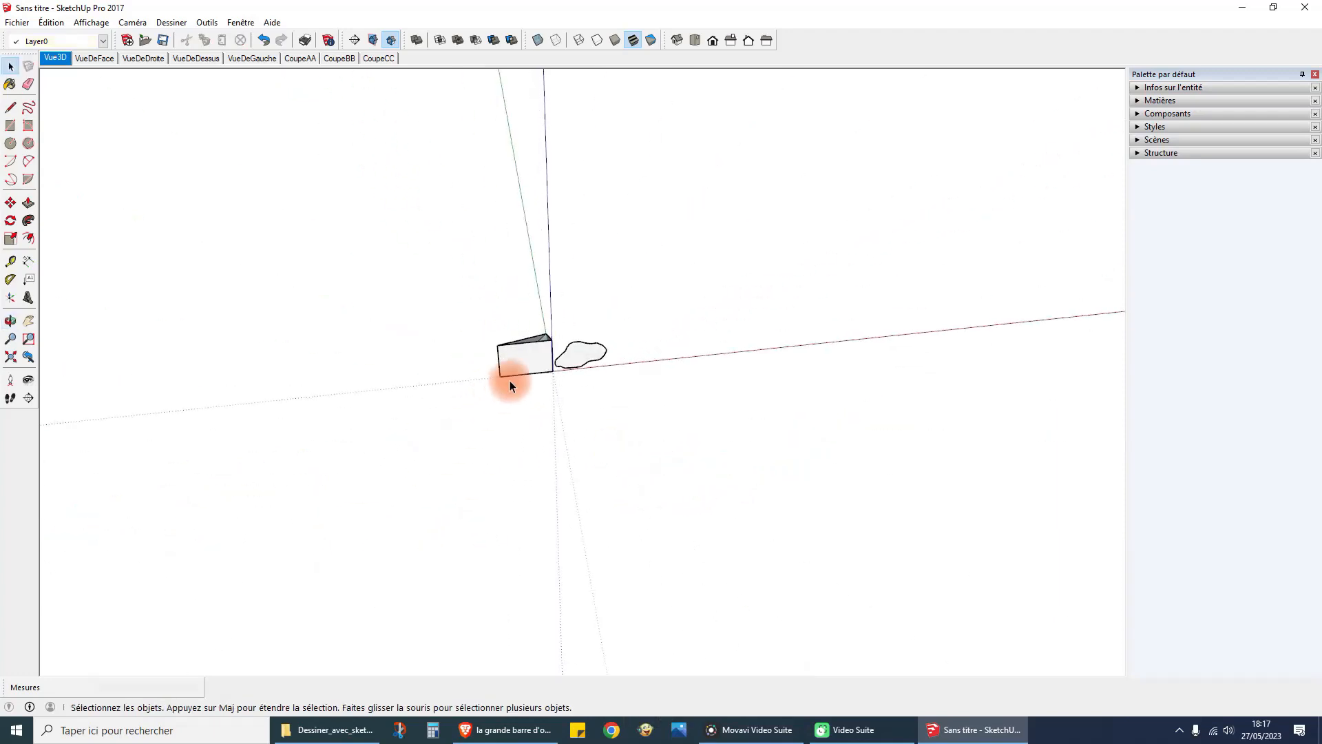
scroll(584, 358, up, 5)
scroll(615, 346, up, 2)
click(629, 332)
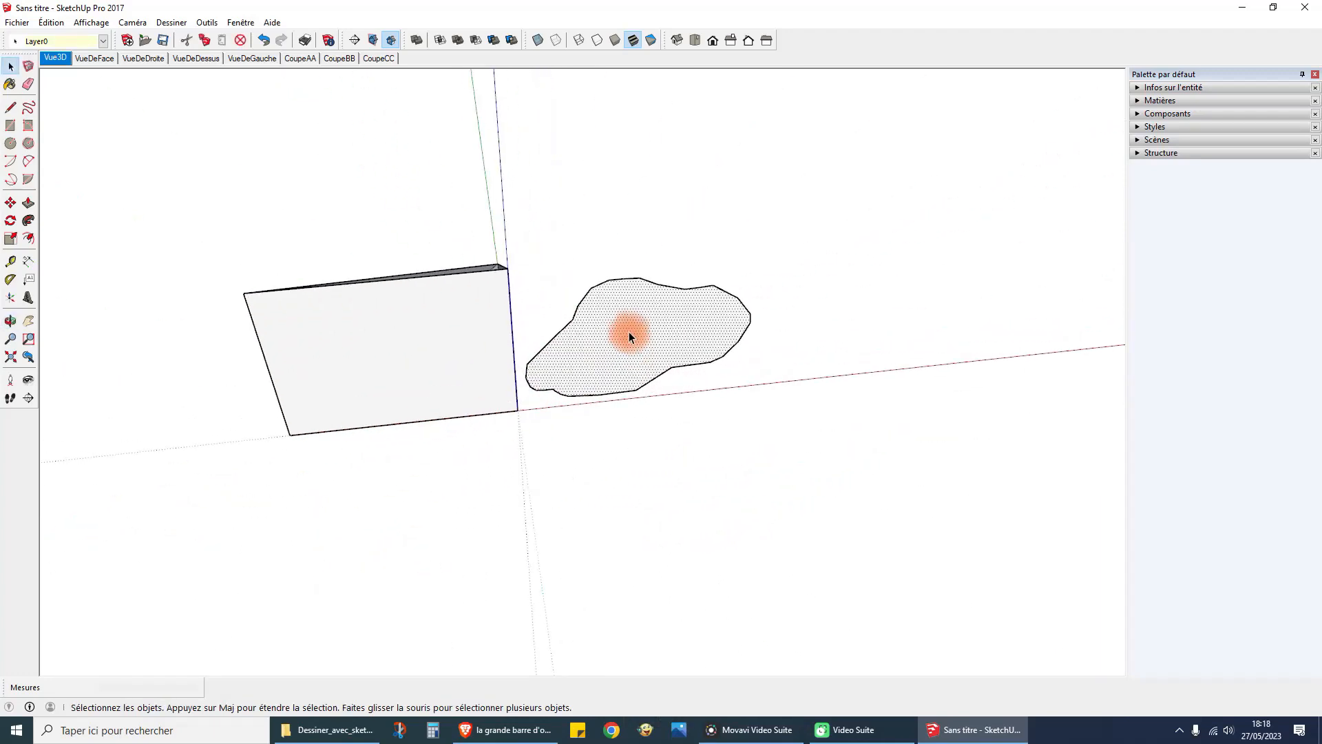
key(Delete)
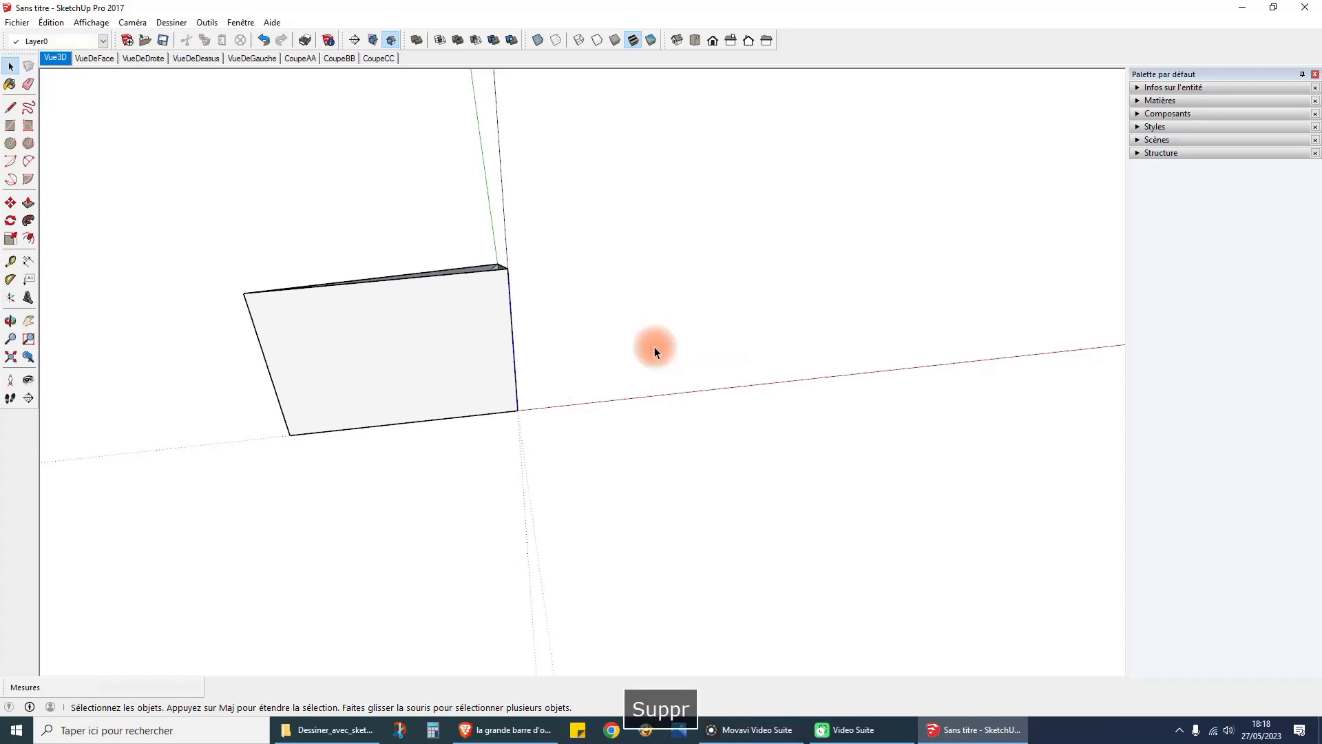
scroll(720, 338, down, 3)
mouse_move(742, 339)
middle_down()
mouse_move(537, 472)
mouse_move(507, 464)
mouse_move(957, 431)
mouse_move(599, 445)
mouse_move(510, 409)
middle_up()
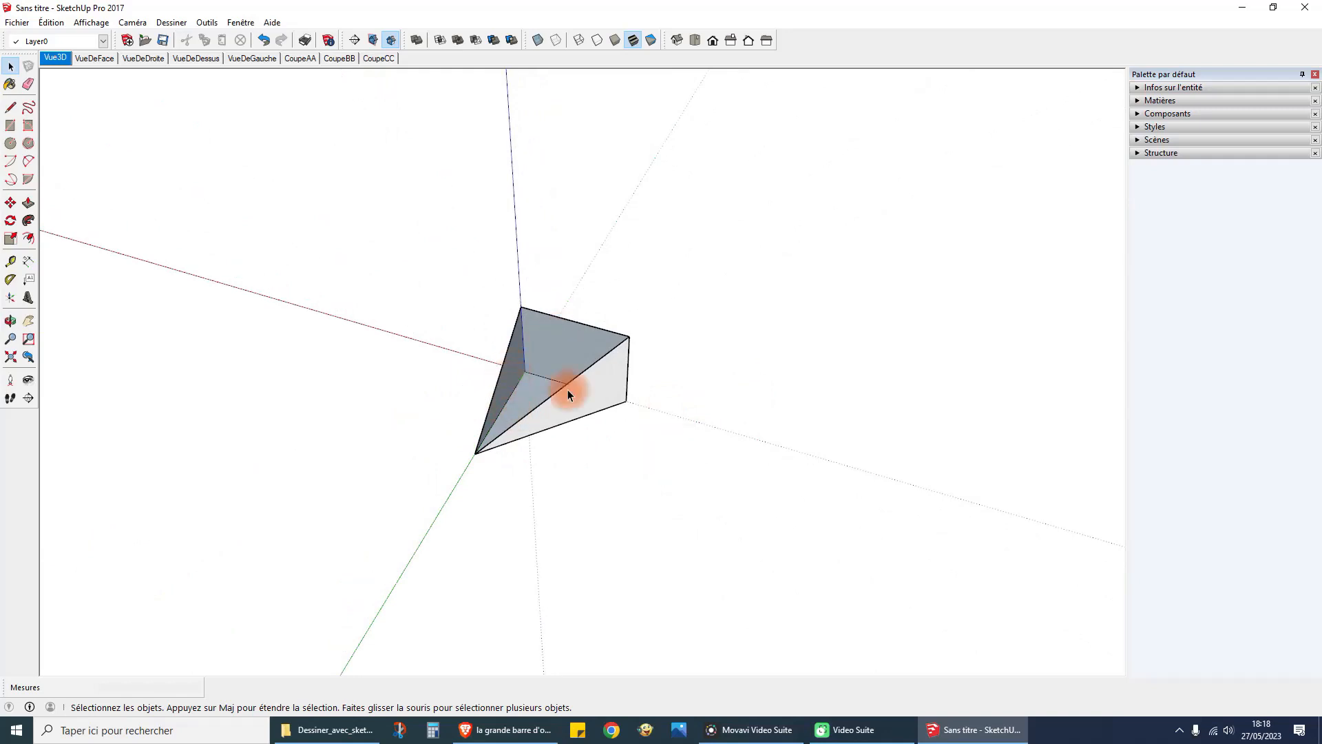
Close the open solid with a line from its corner on the green axis to the square face's opposite upper corner.
click(10, 107)
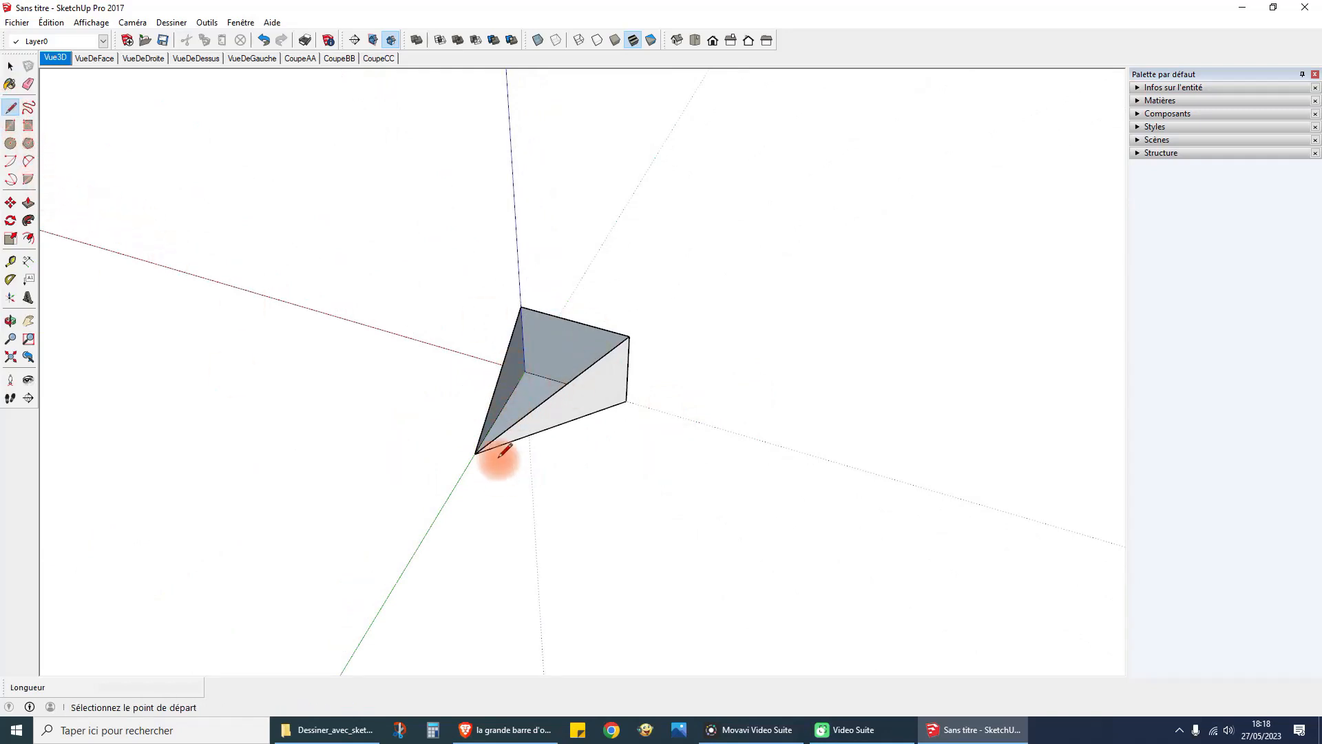
click(475, 453)
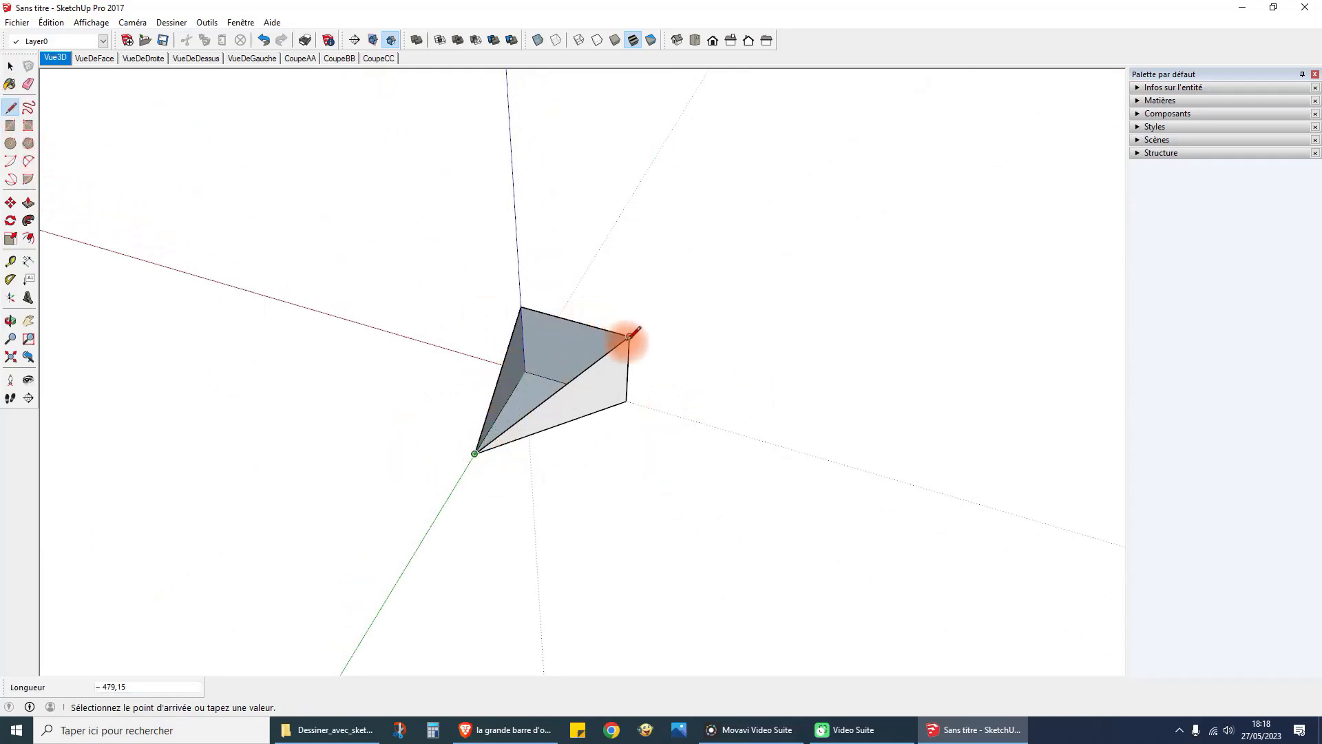
click(616, 332)
click(13, 67)
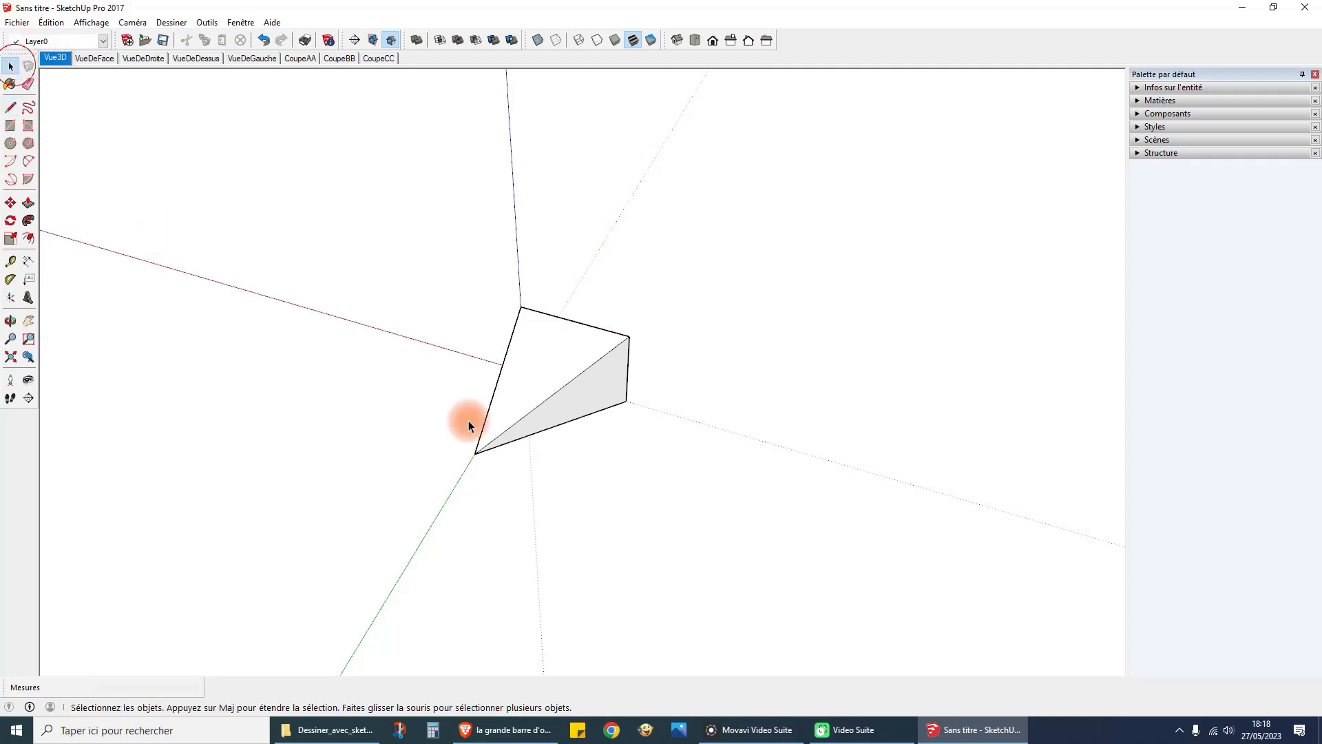
middle_drag(640, 365, 254, 322)
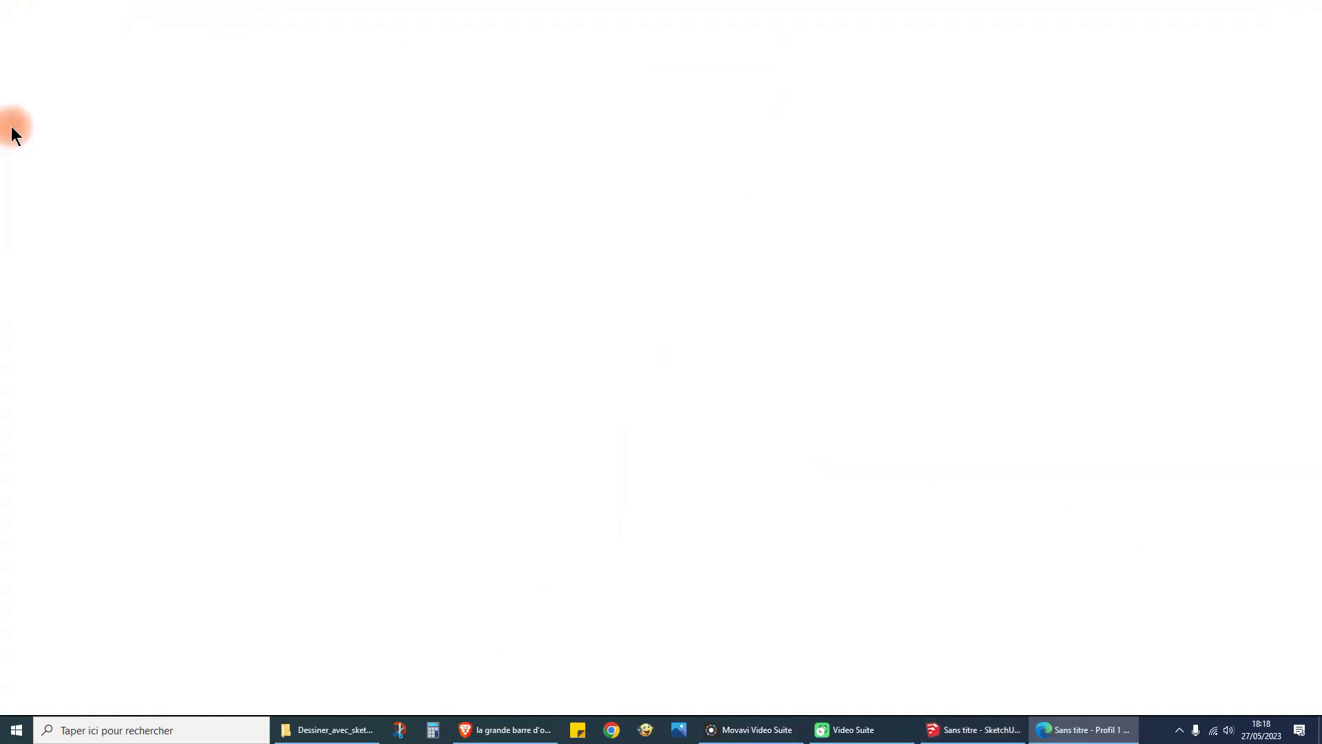
click(811, 120)
click(1307, 11)
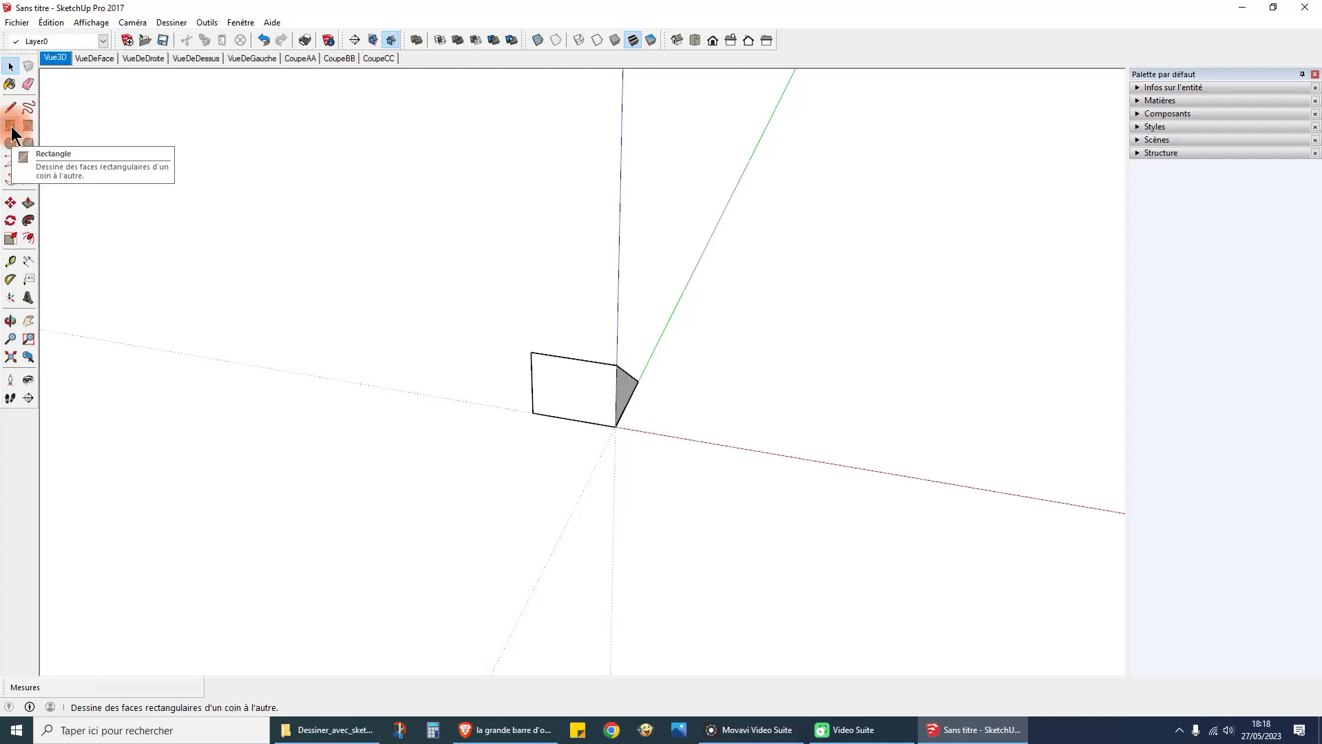
In the front view, select the entire solid with a crossing window and delete it.
click(96, 58)
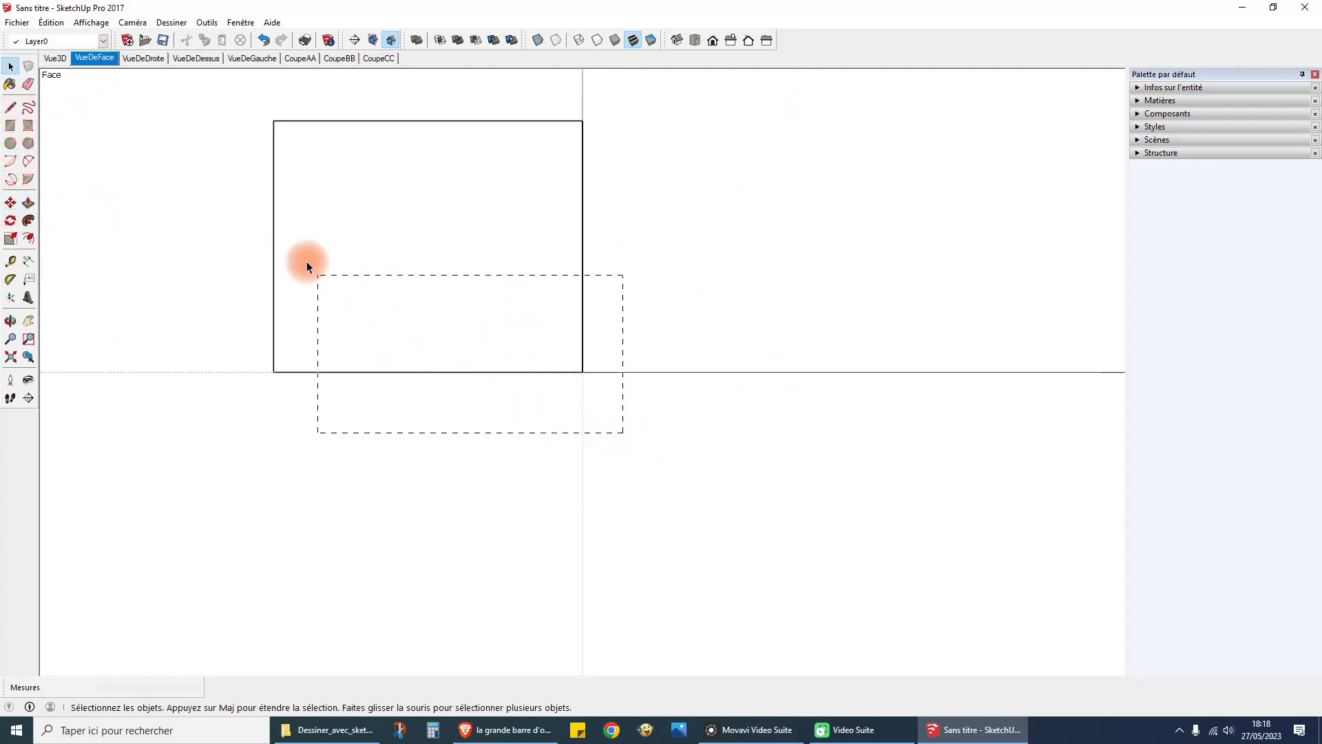
drag(213, 102, 214, 102)
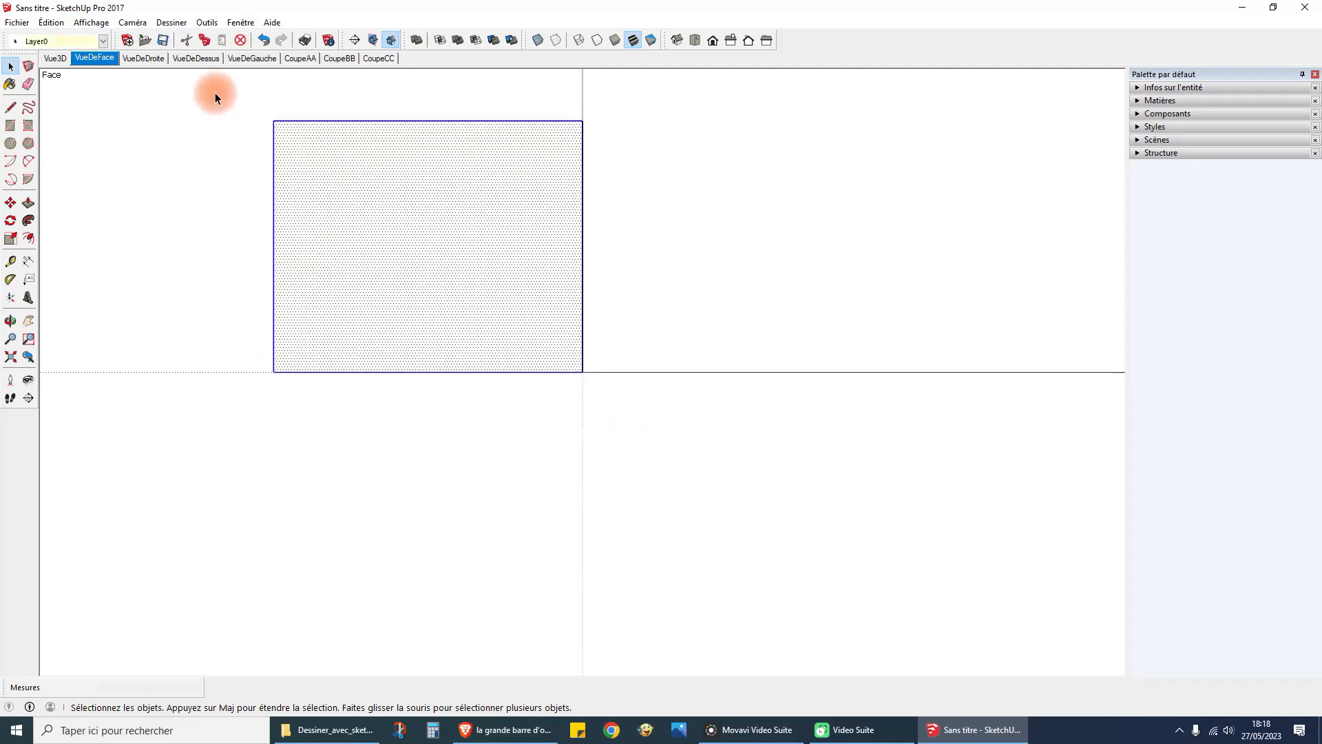
key(Delete)
click(55, 58)
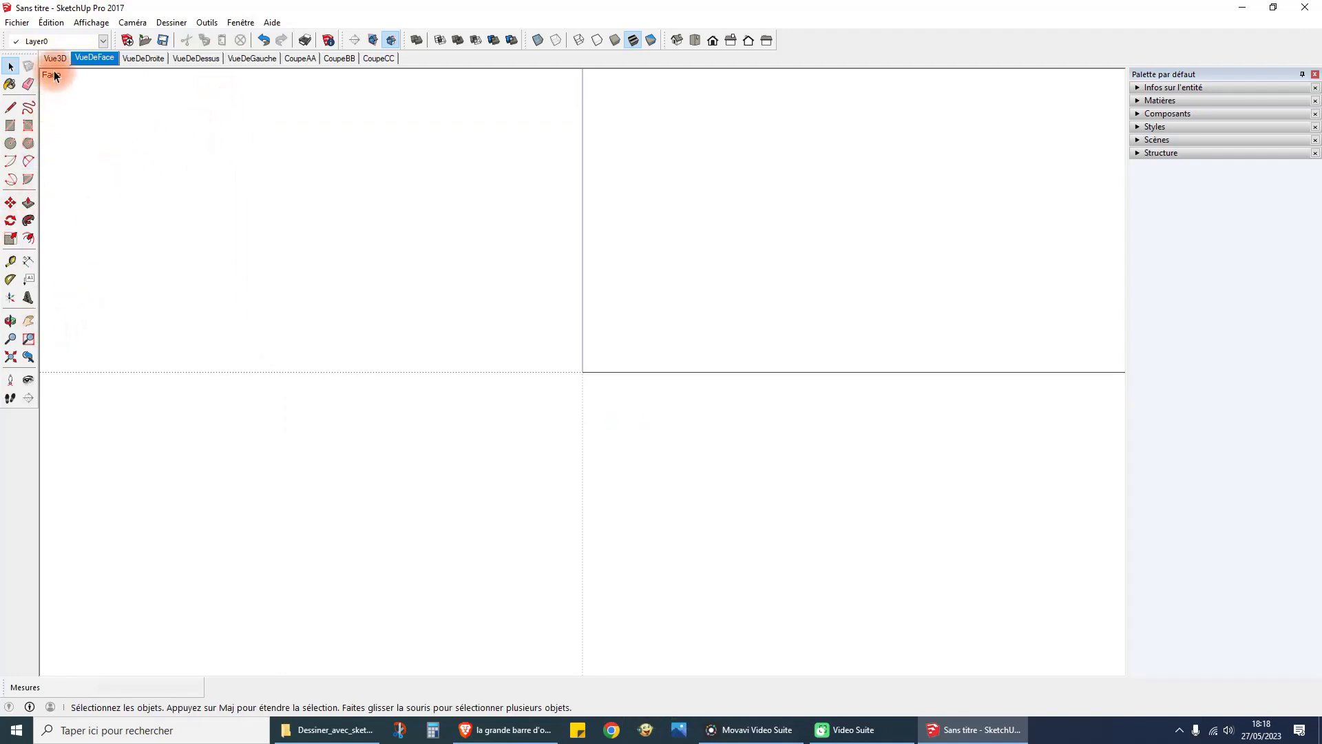
Draw a square about 56 by 56 in the front view, starting at the origin, with the Rectangle tool.
click(98, 62)
click(12, 130)
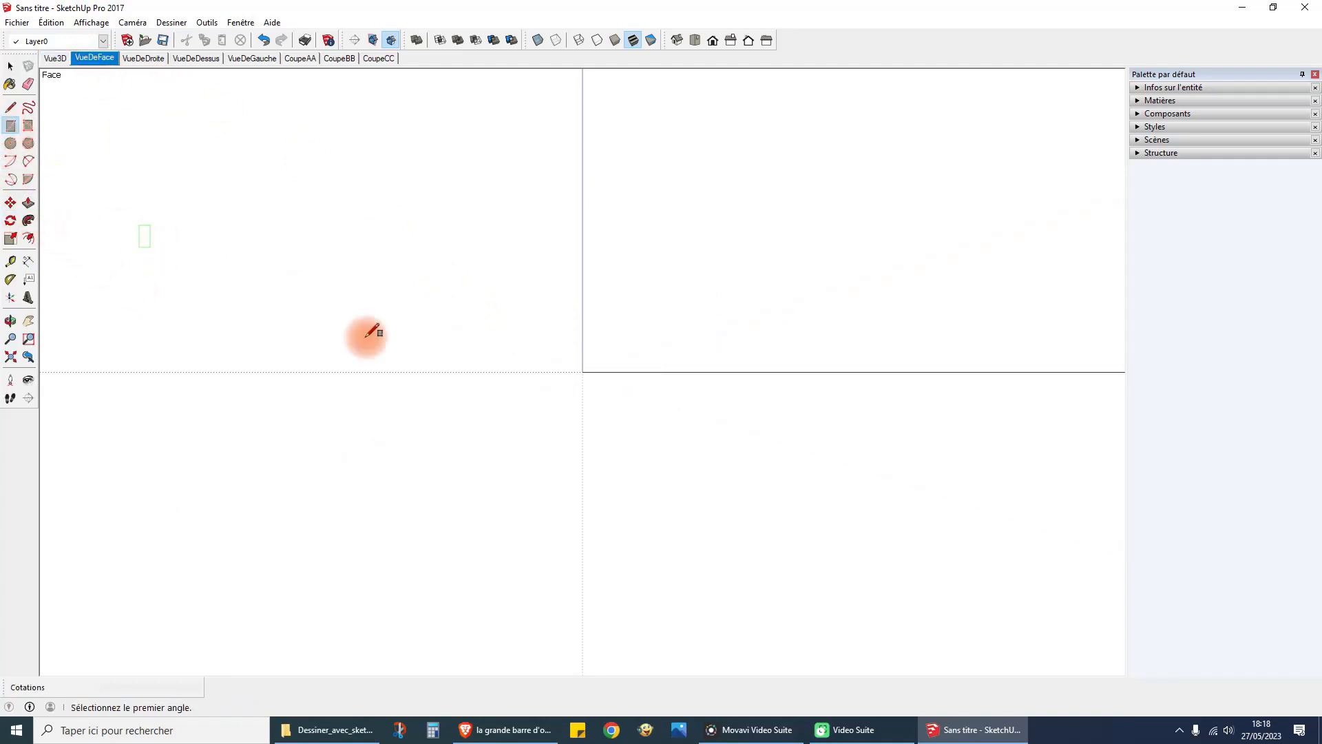
click(582, 372)
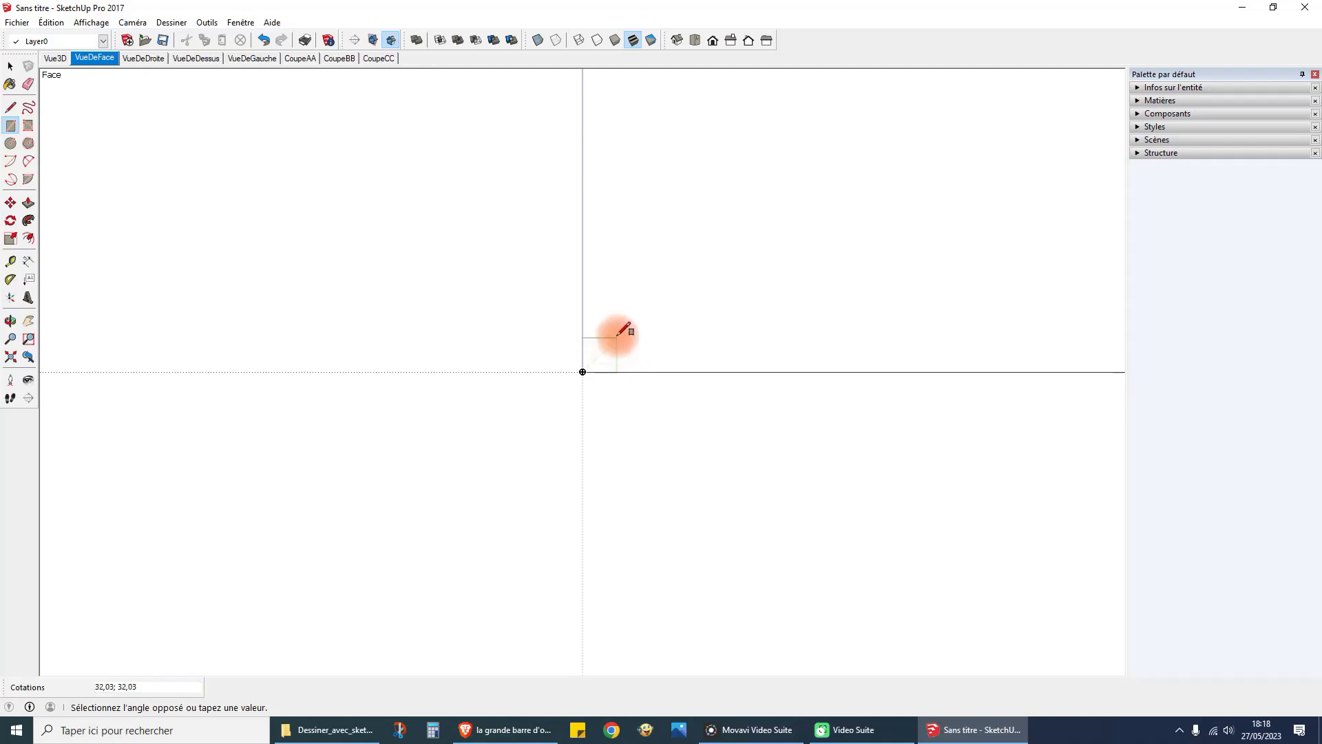
click(643, 312)
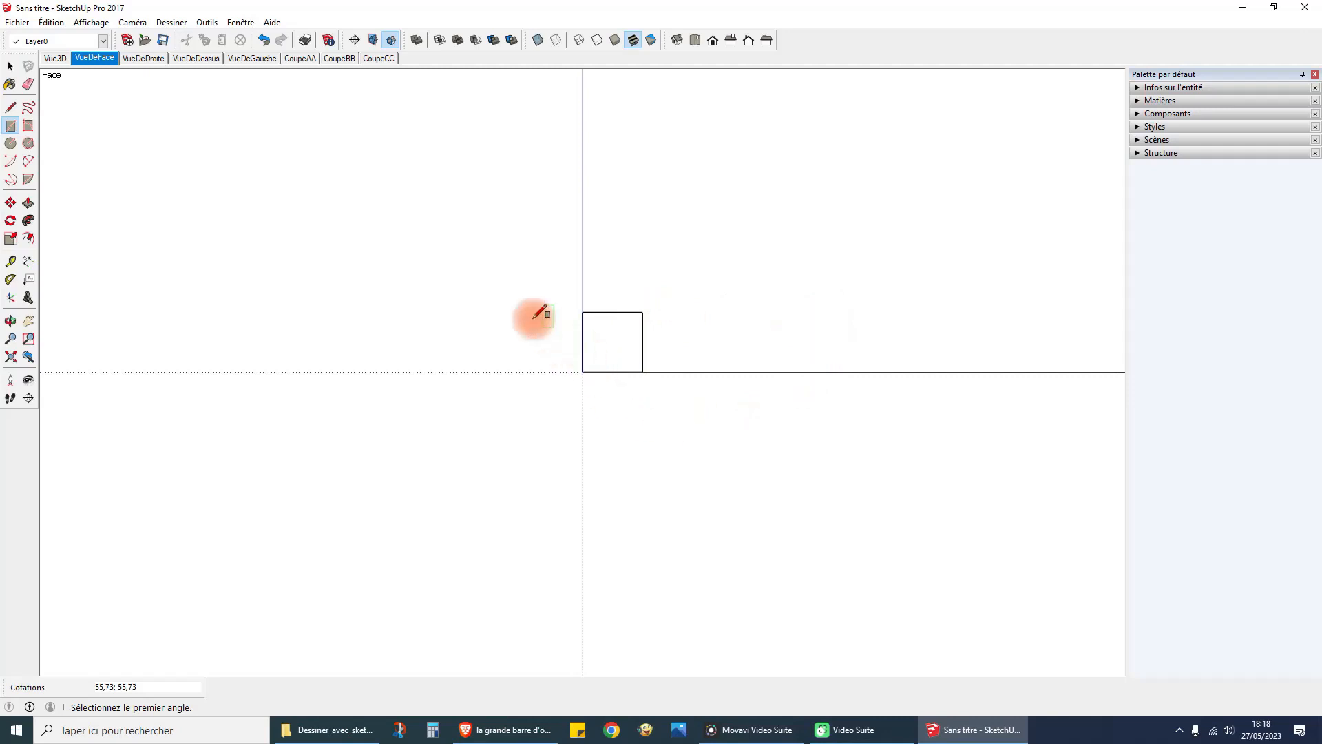
Draw a horizontal golden rectangle about 118 by 73 starting at the square's upper corner away from the blue axis.
middle_drag(661, 324, 689, 375)
click(643, 315)
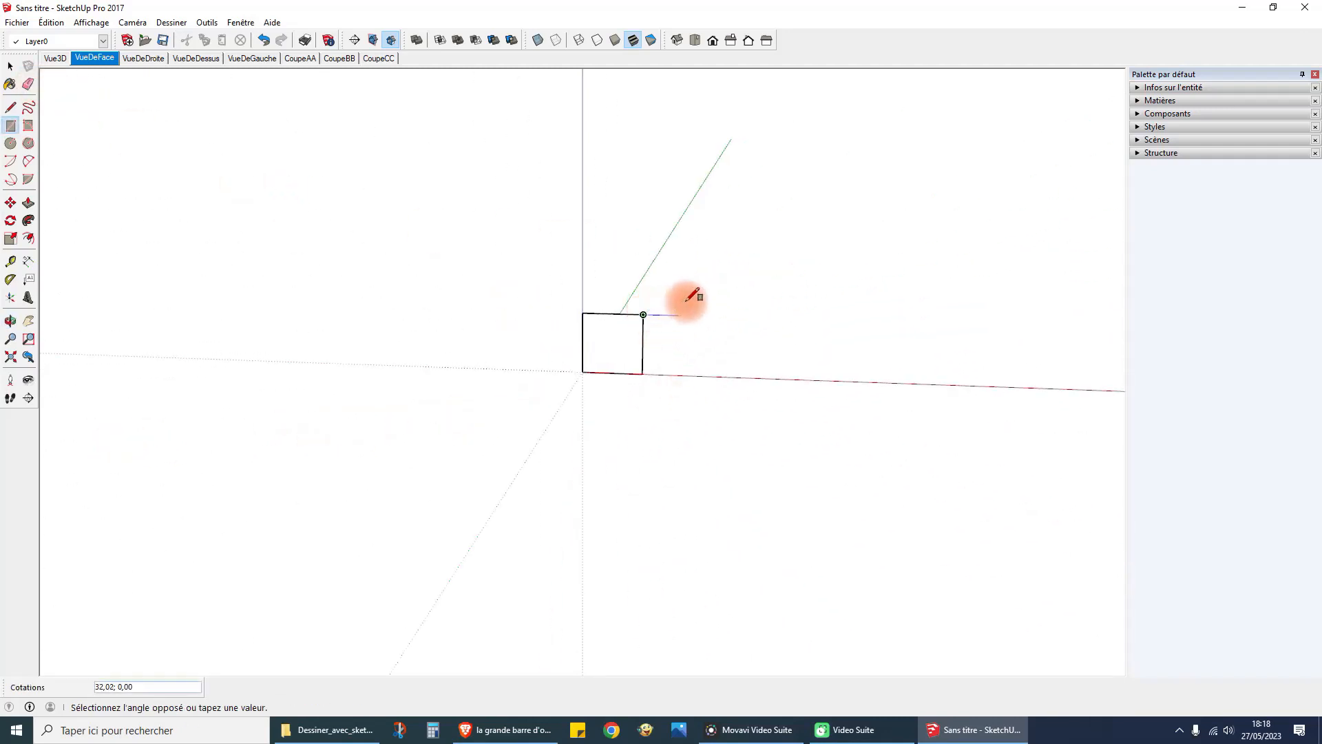
middle_drag(792, 270, 441, 457)
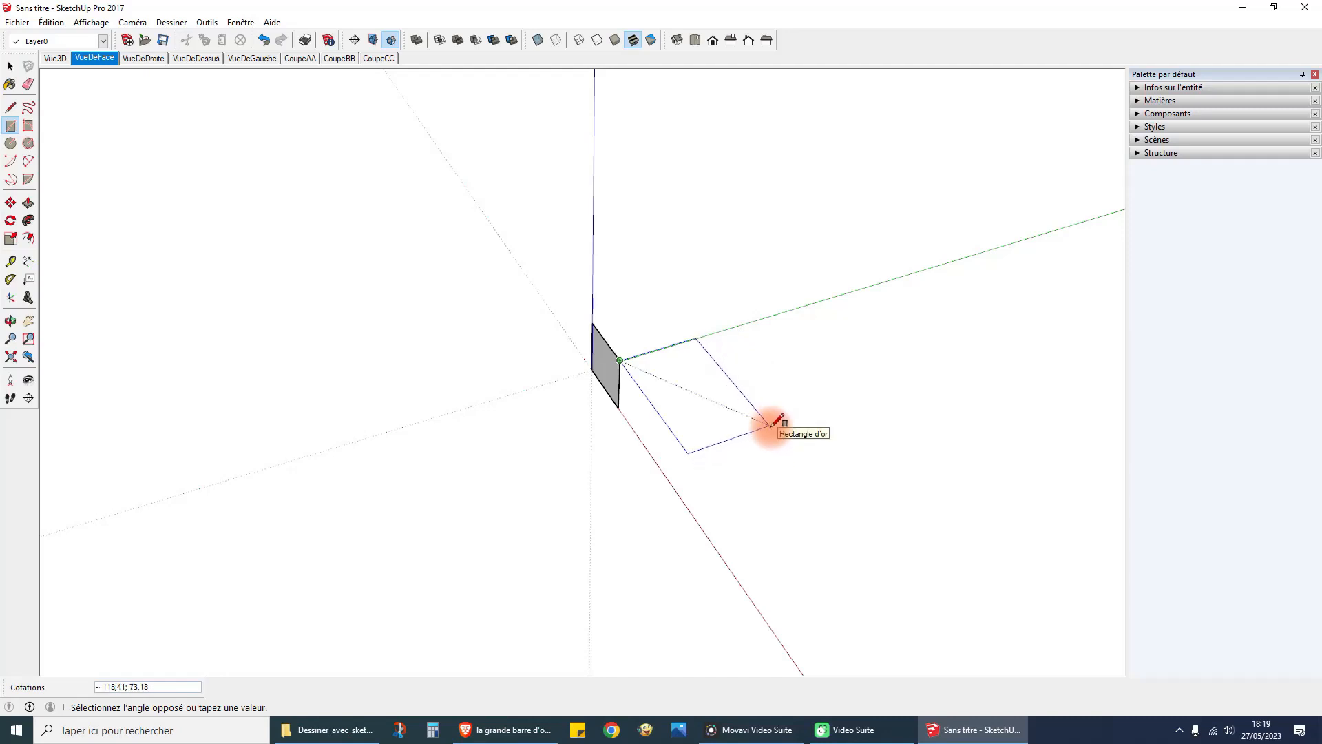
click(770, 425)
click(10, 65)
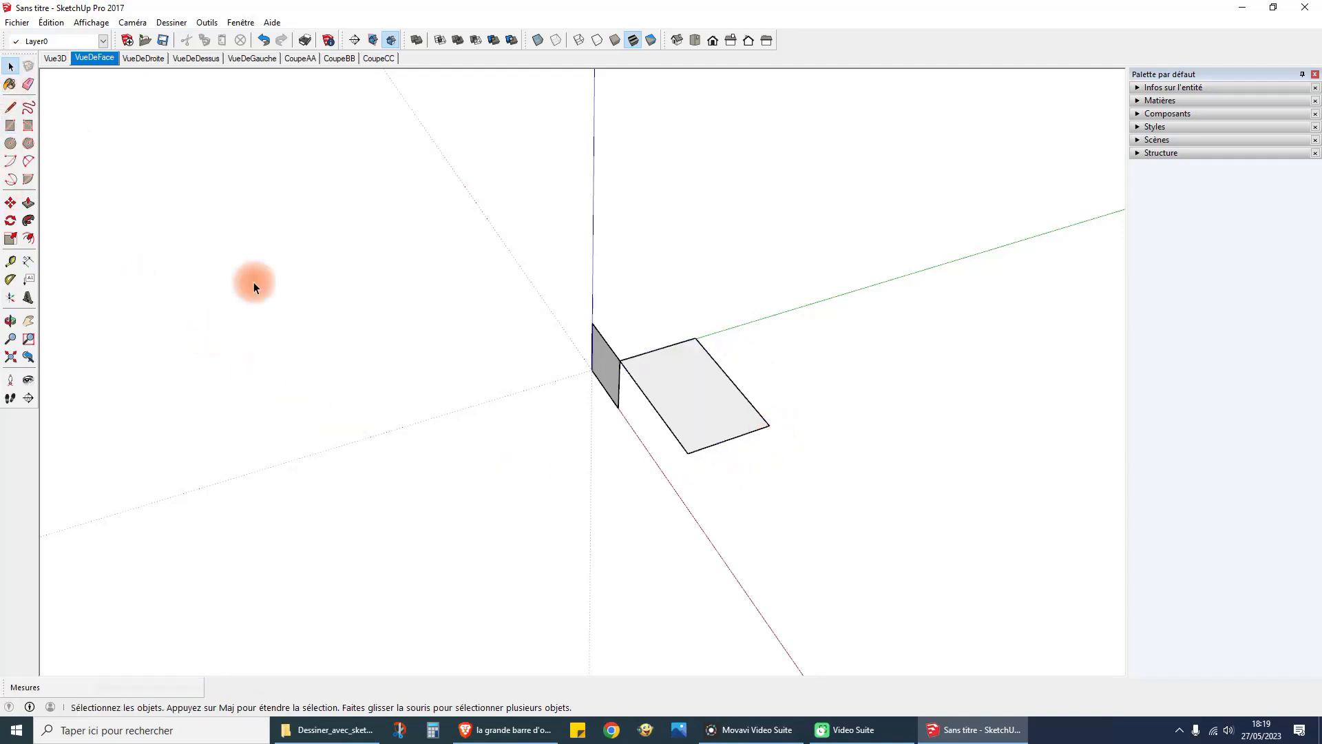
middle_drag(254, 288, 345, 275)
In the front view, change the camera from perspective to parallel projection and fit the whole model in view.
click(91, 58)
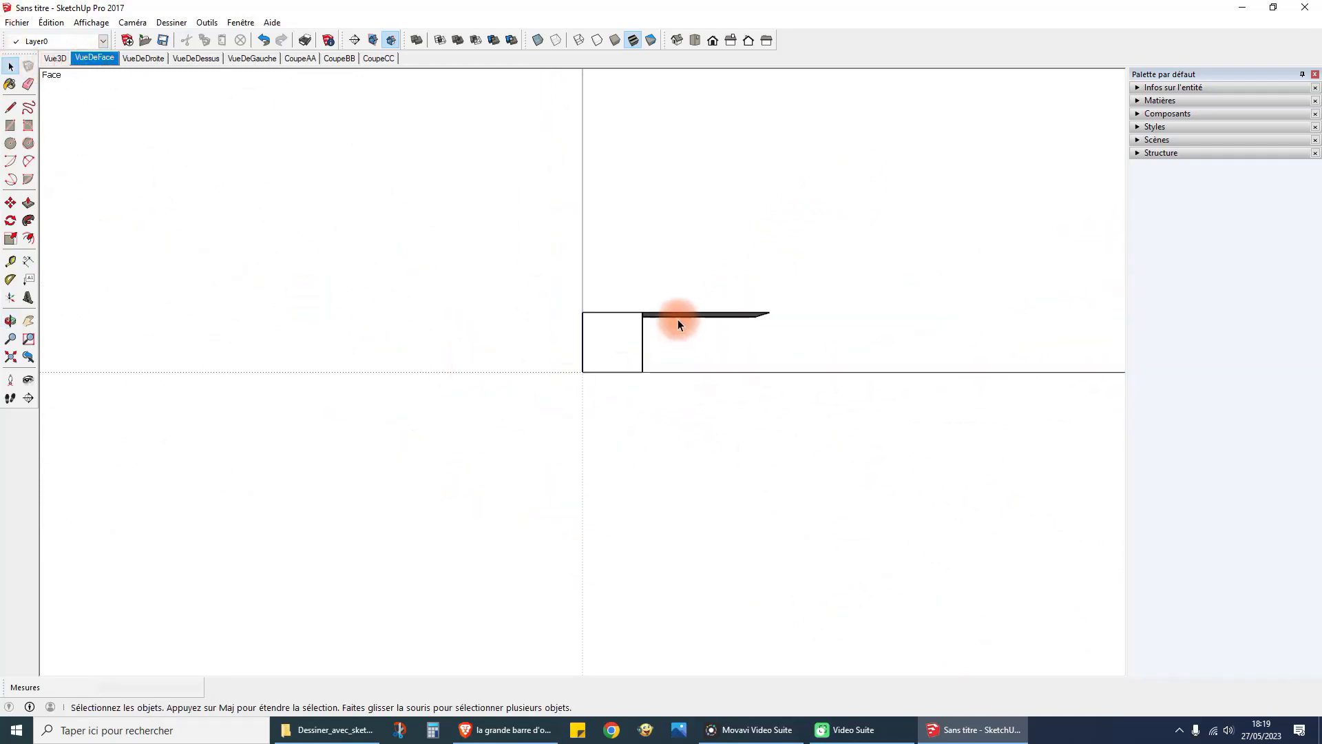
click(752, 329)
click(132, 22)
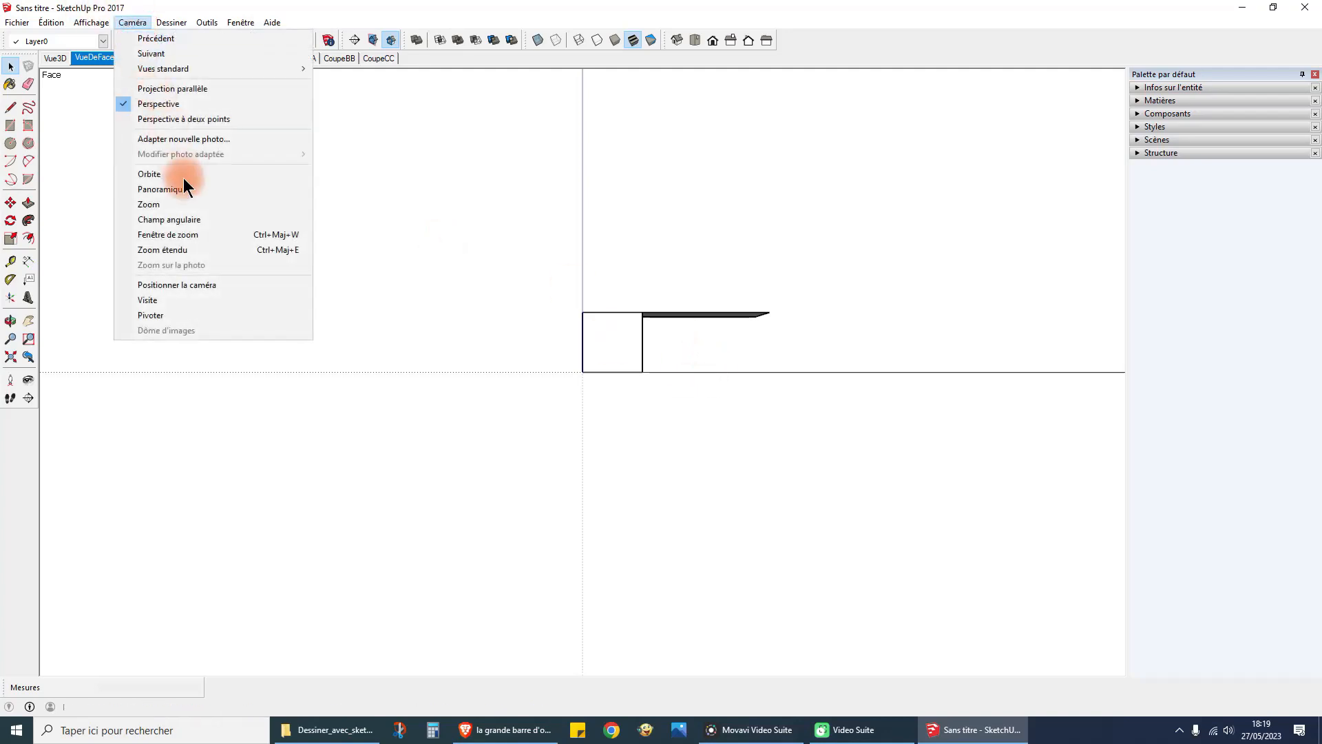
click(151, 93)
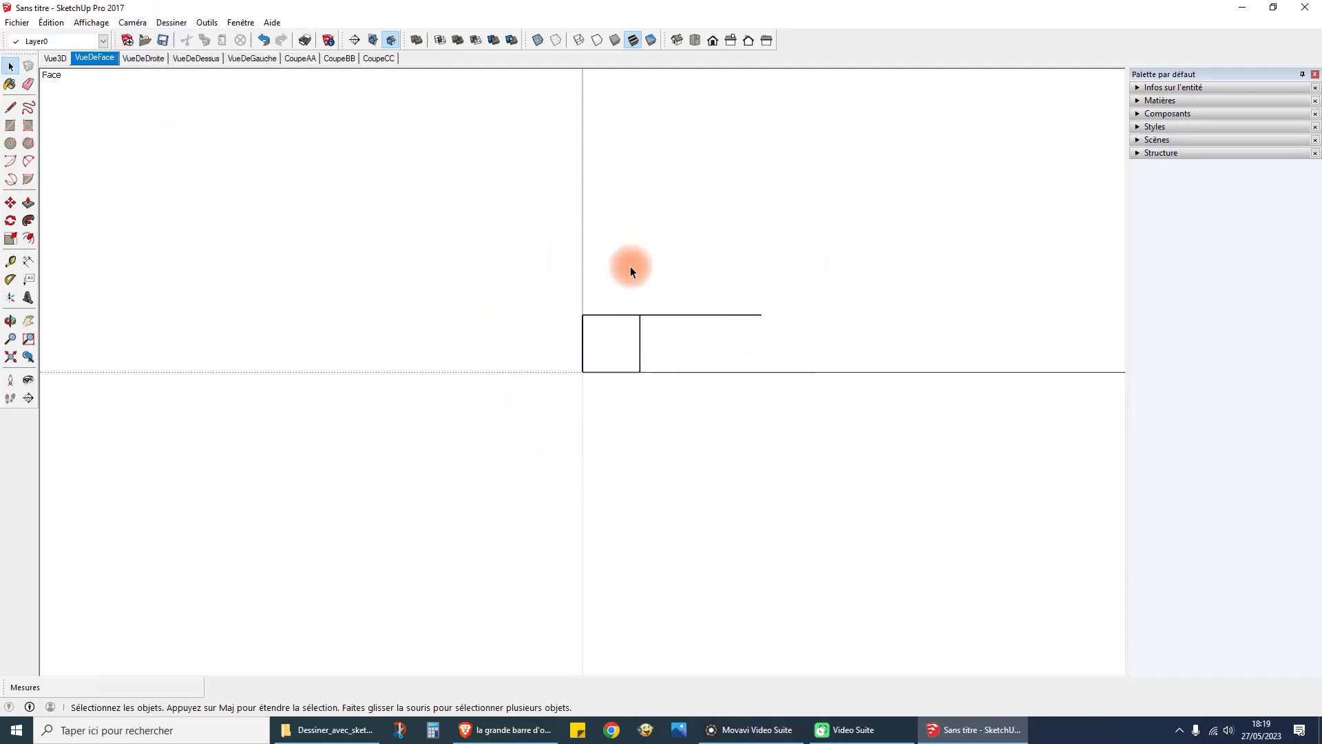
click(10, 357)
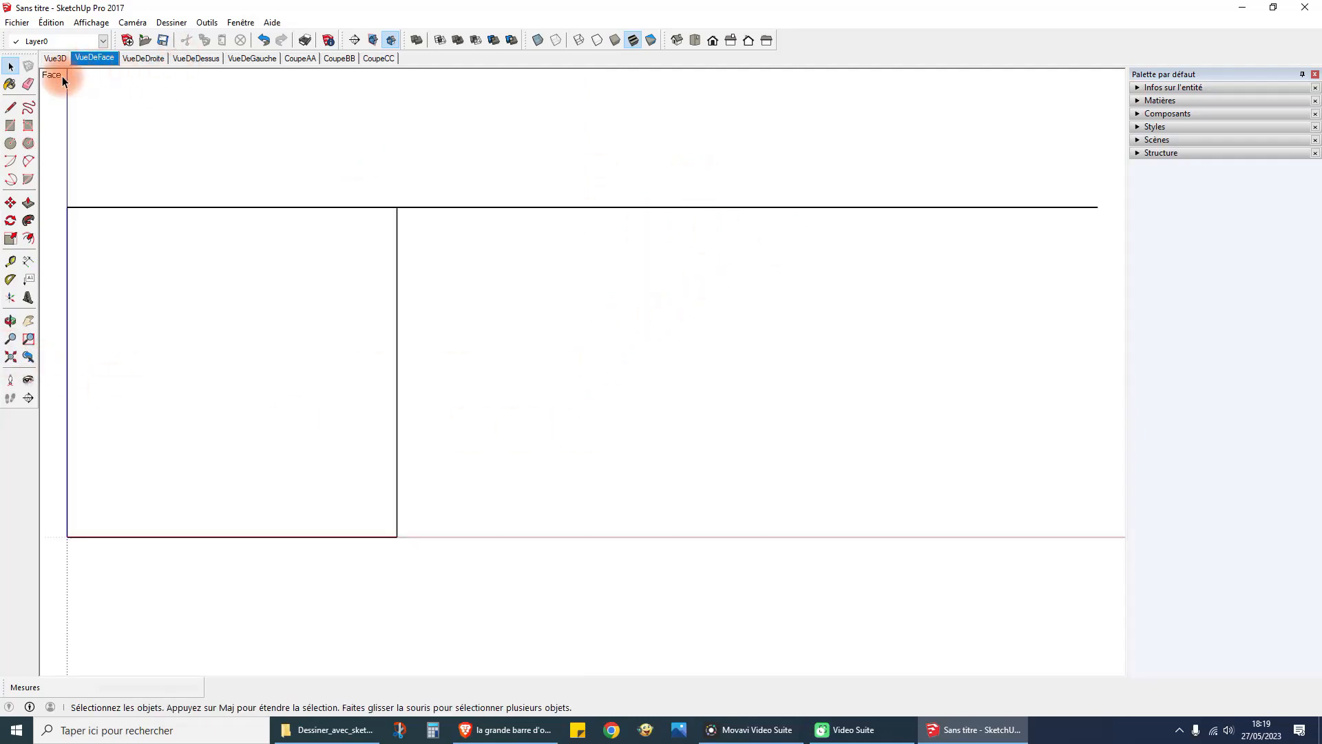
In the 3D view, draw a vertical rotated rectangle about 59 high and 139 long along the horizontal rectangle's diagonal.
click(51, 56)
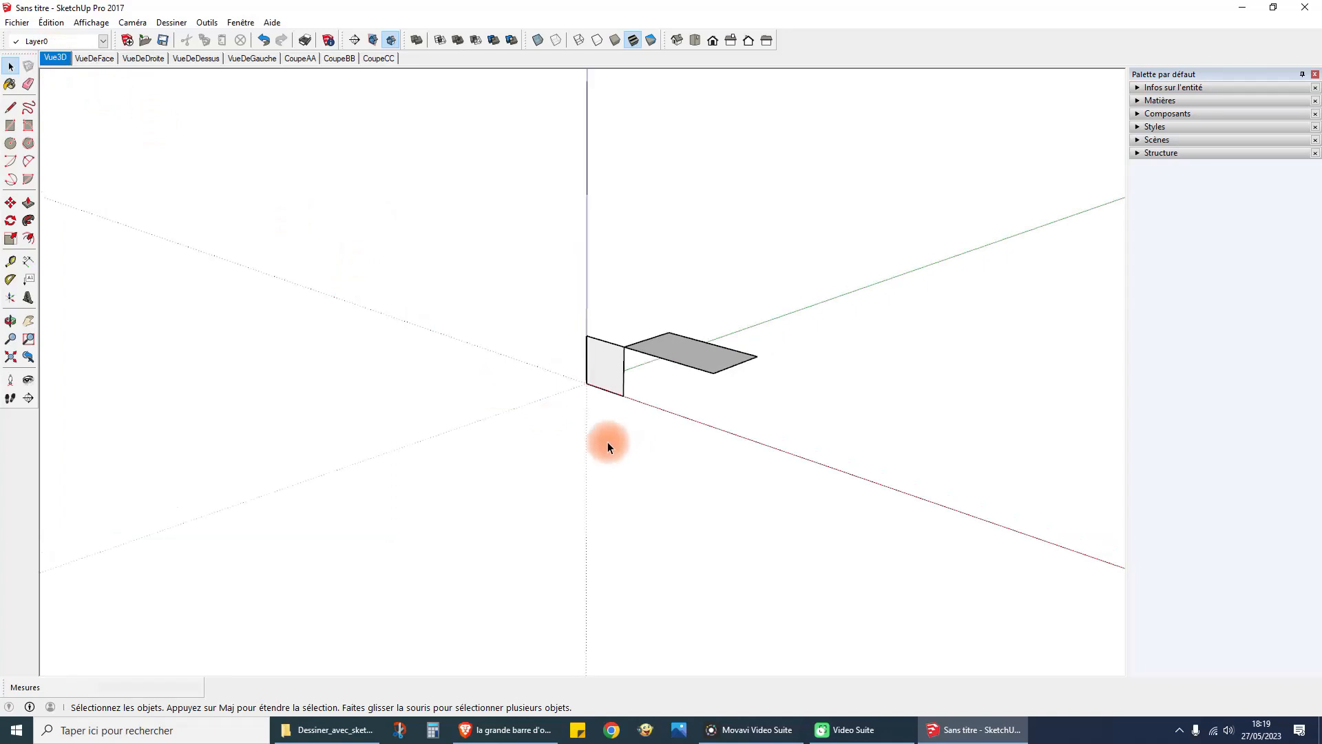
scroll(715, 353, up, 1)
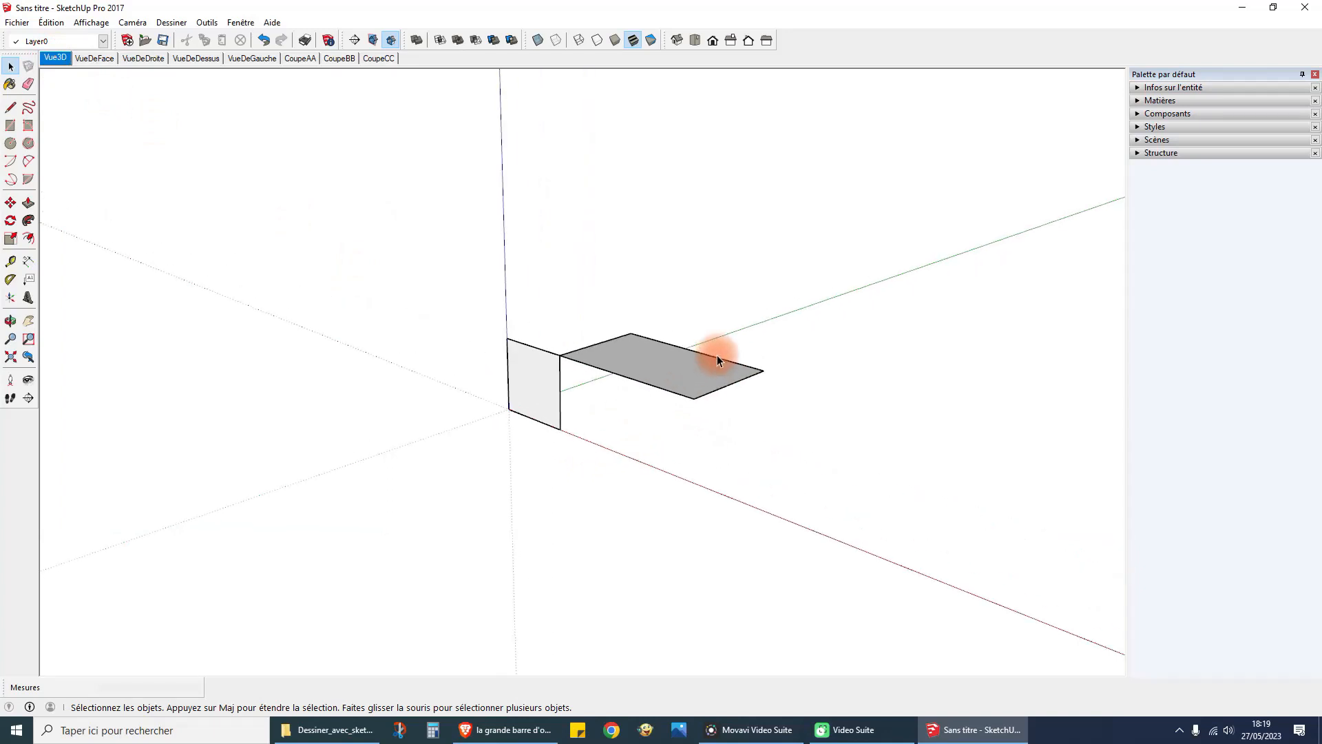
click(30, 125)
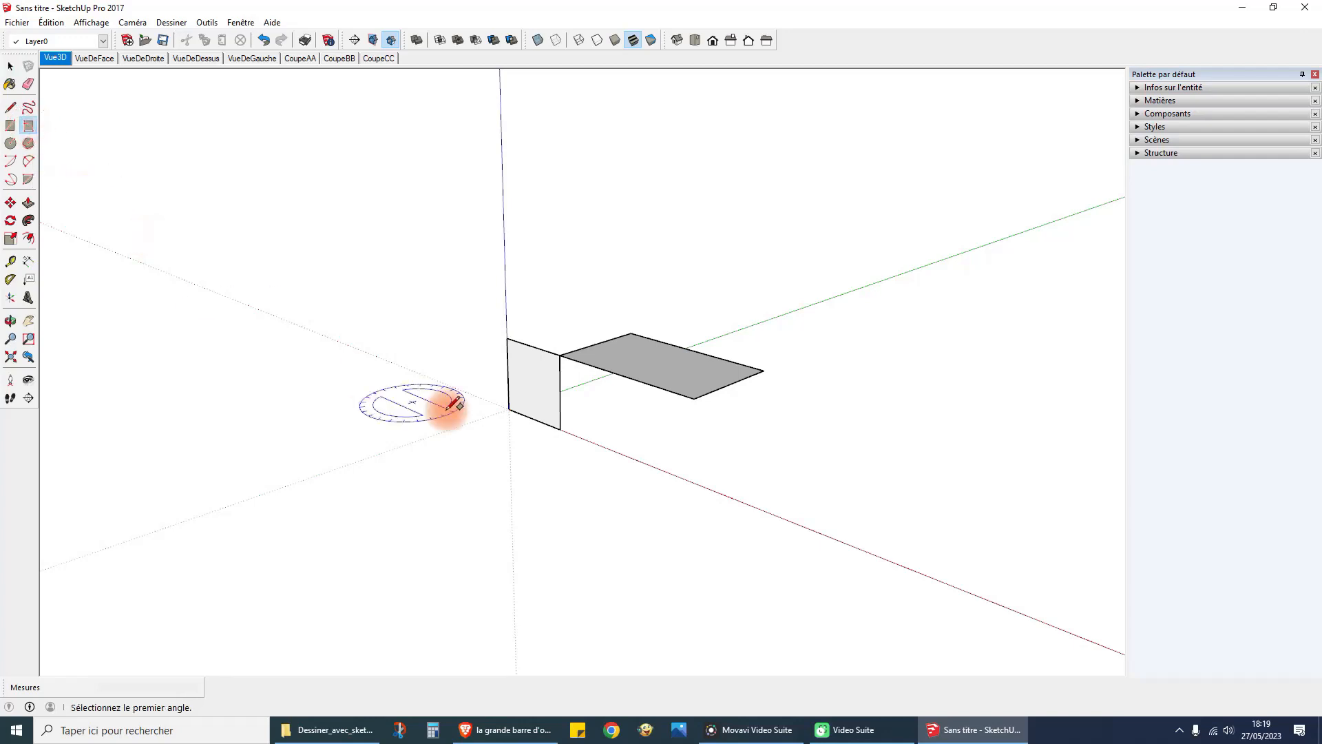
click(559, 356)
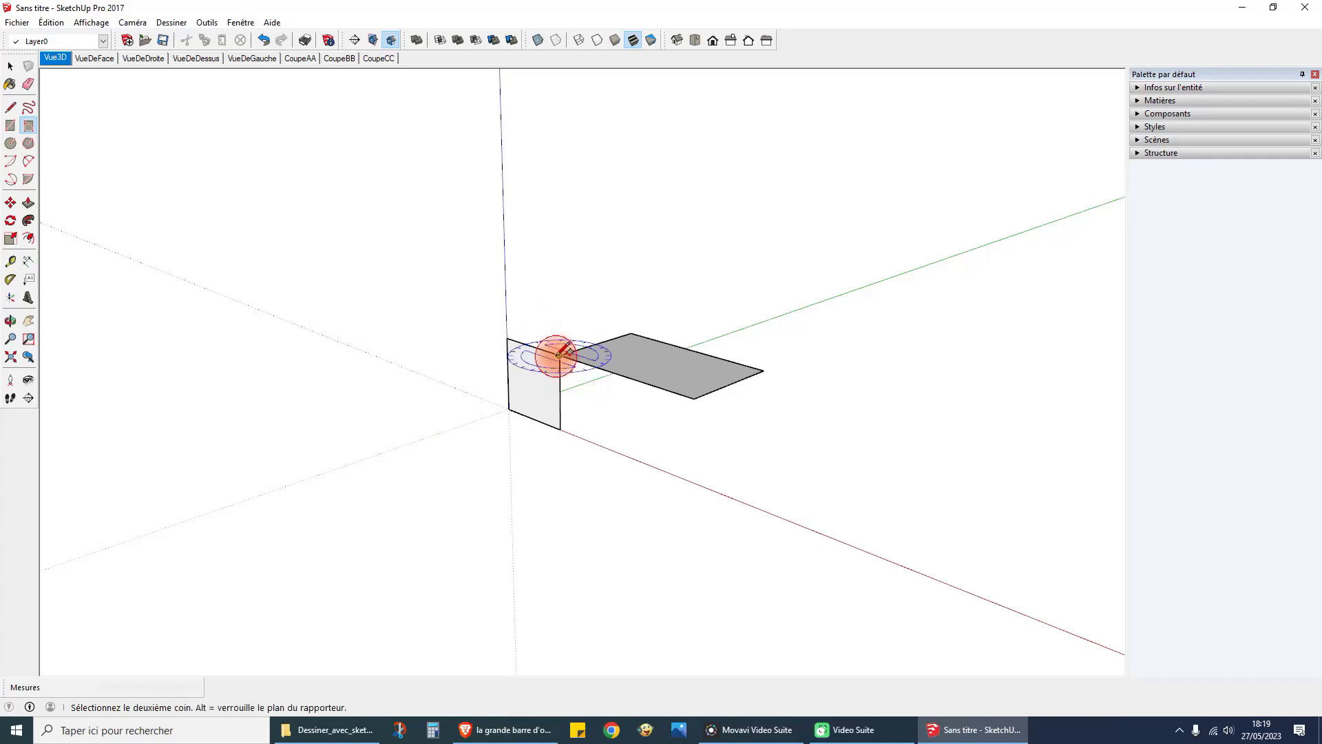
click(559, 273)
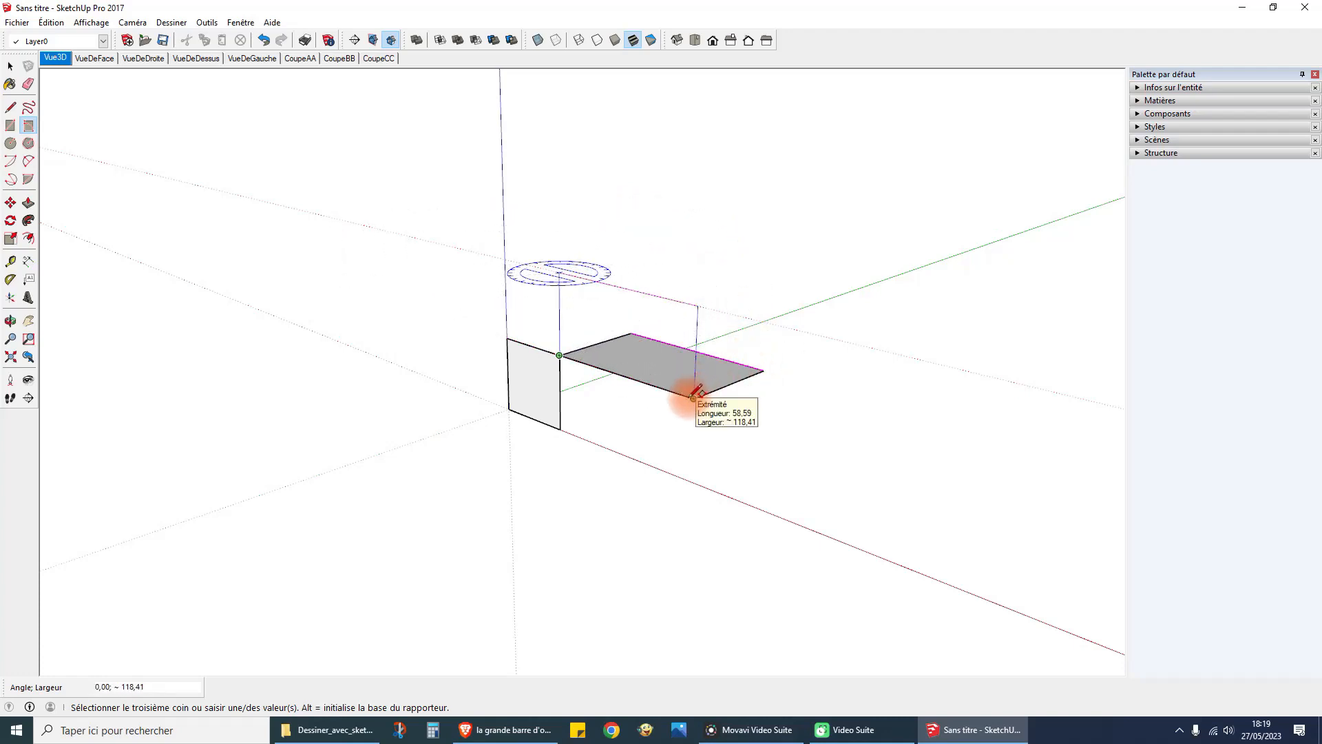
click(764, 369)
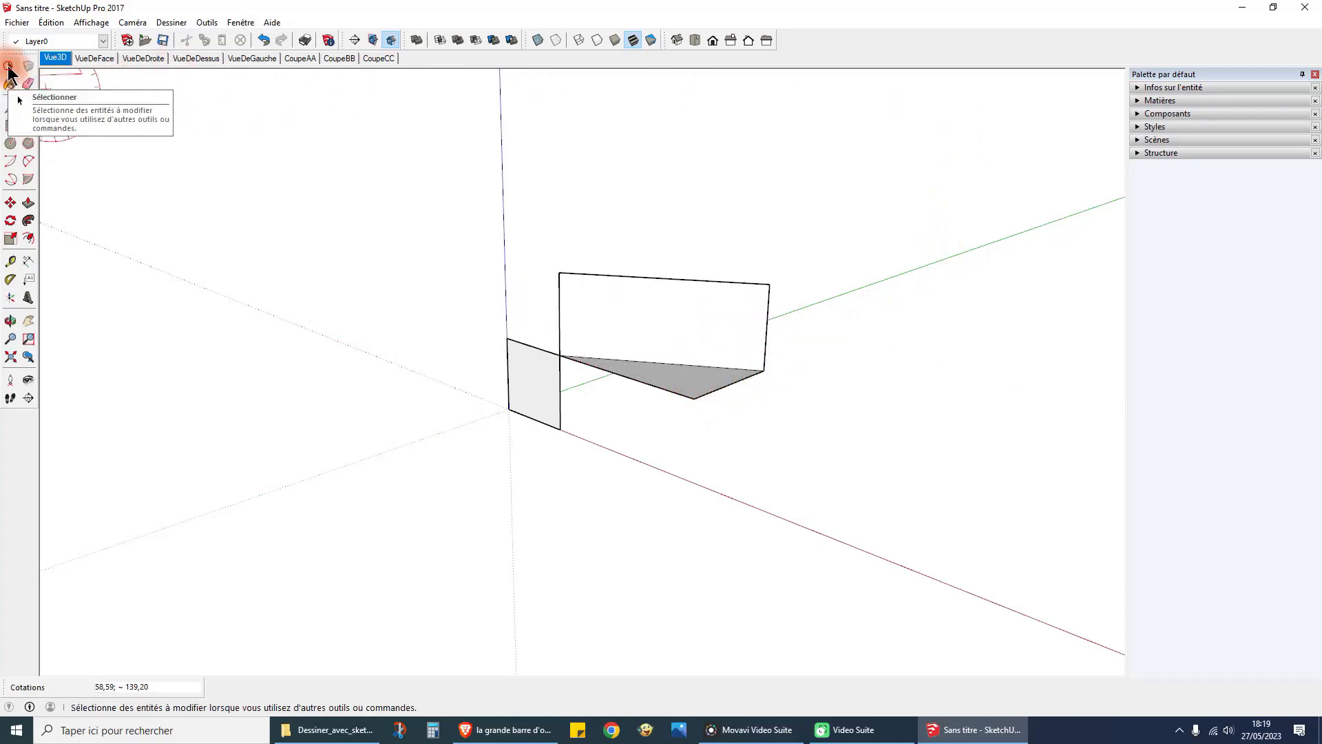
click(10, 66)
middle_drag(857, 332, 242, 428)
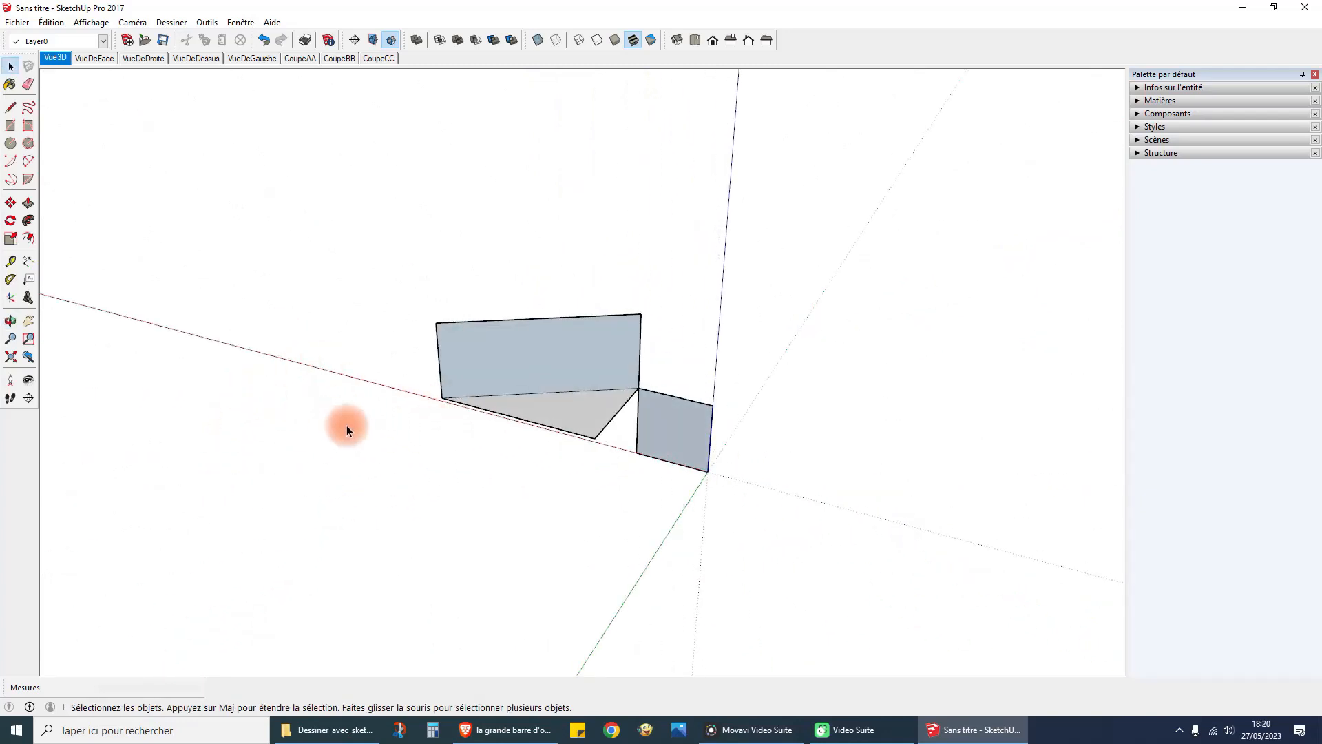
middle_drag(346, 427, 756, 434)
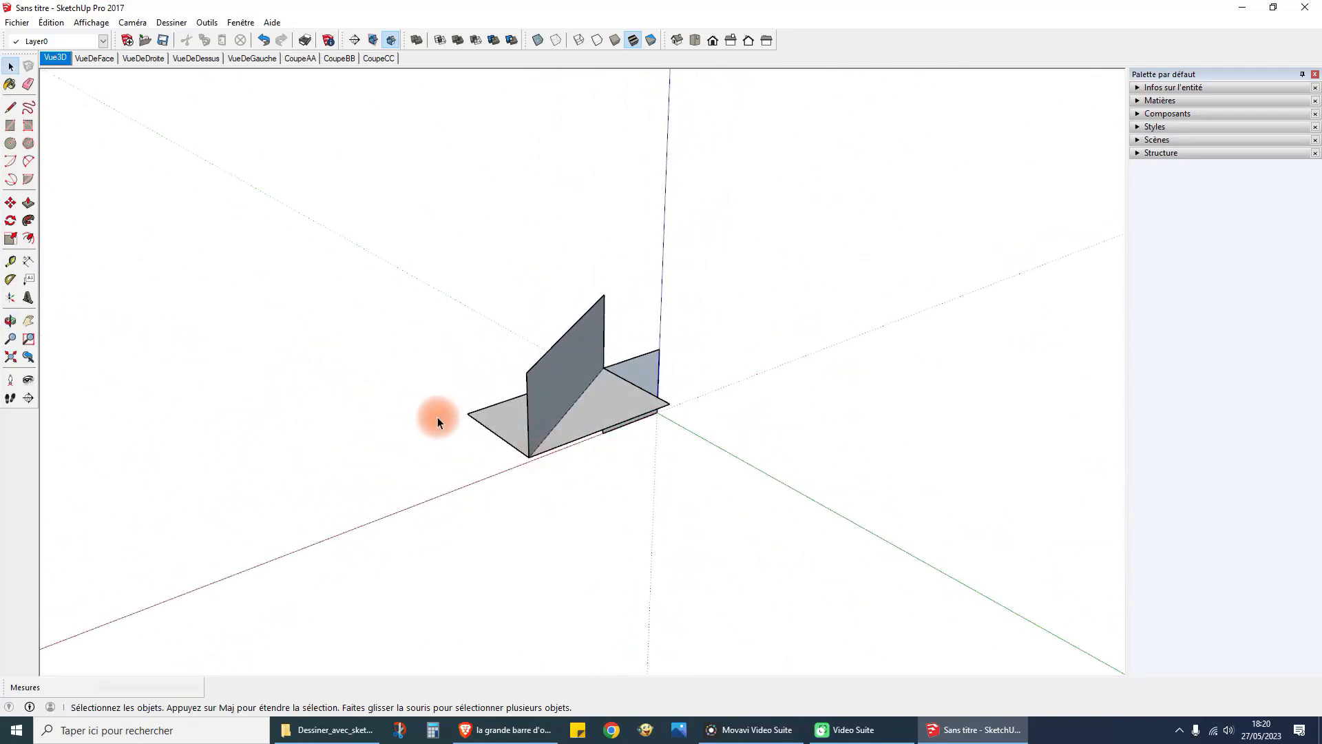
middle_drag(437, 416, 882, 466)
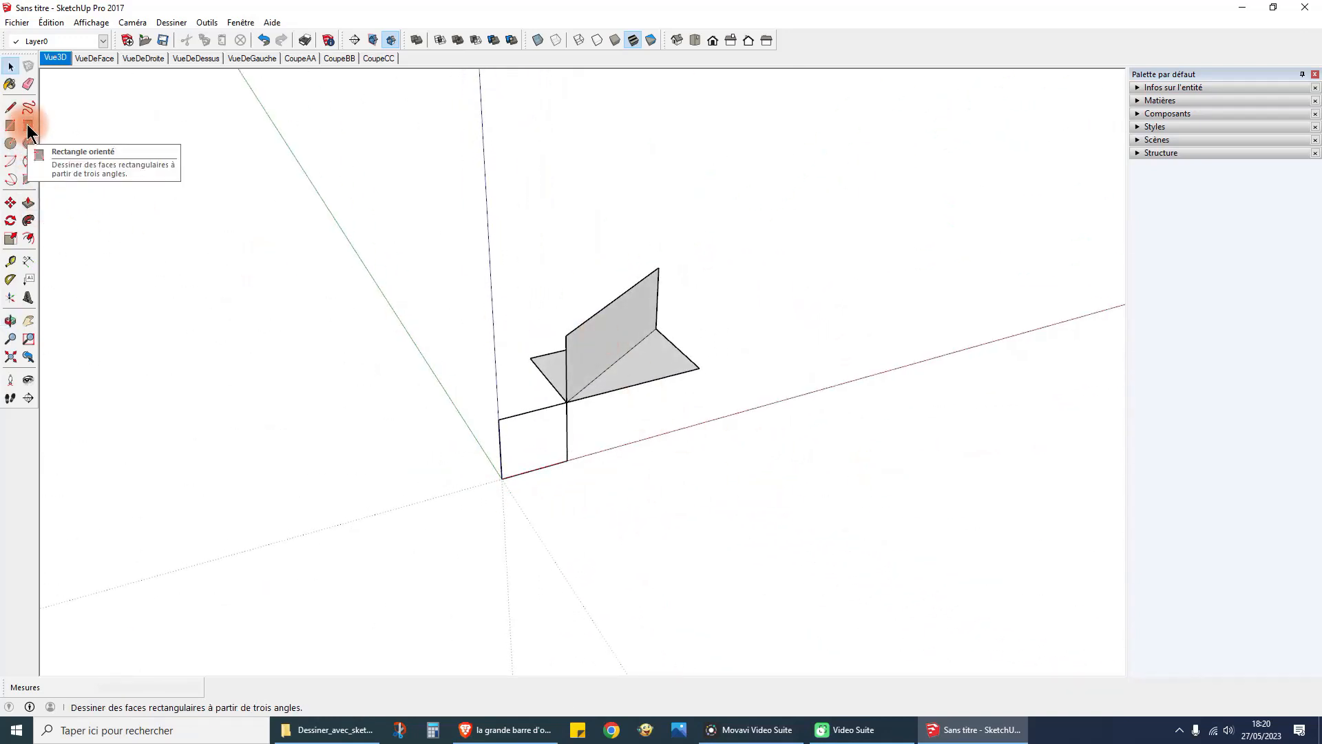
In the top view, draw a circle with a radius of about 52 beyond the rectangle along the green axis.
scroll(320, 204, down, 2)
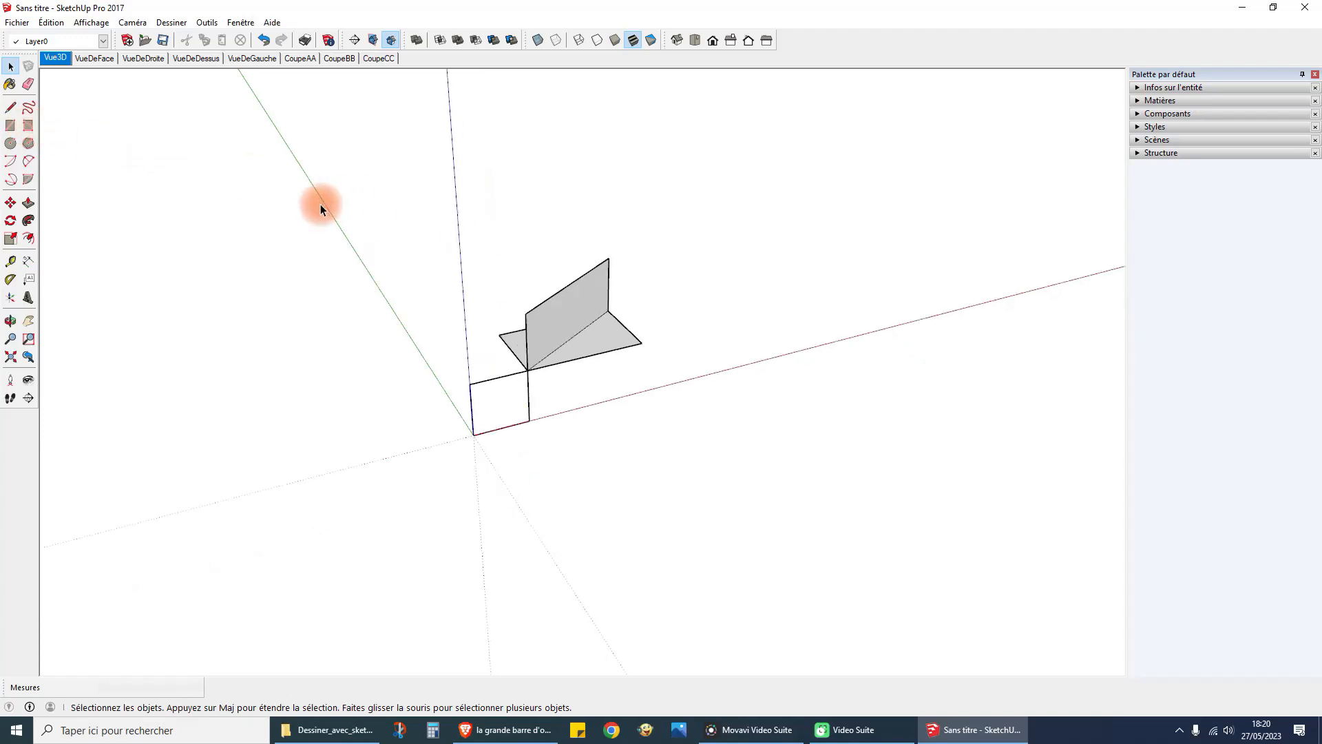
click(10, 143)
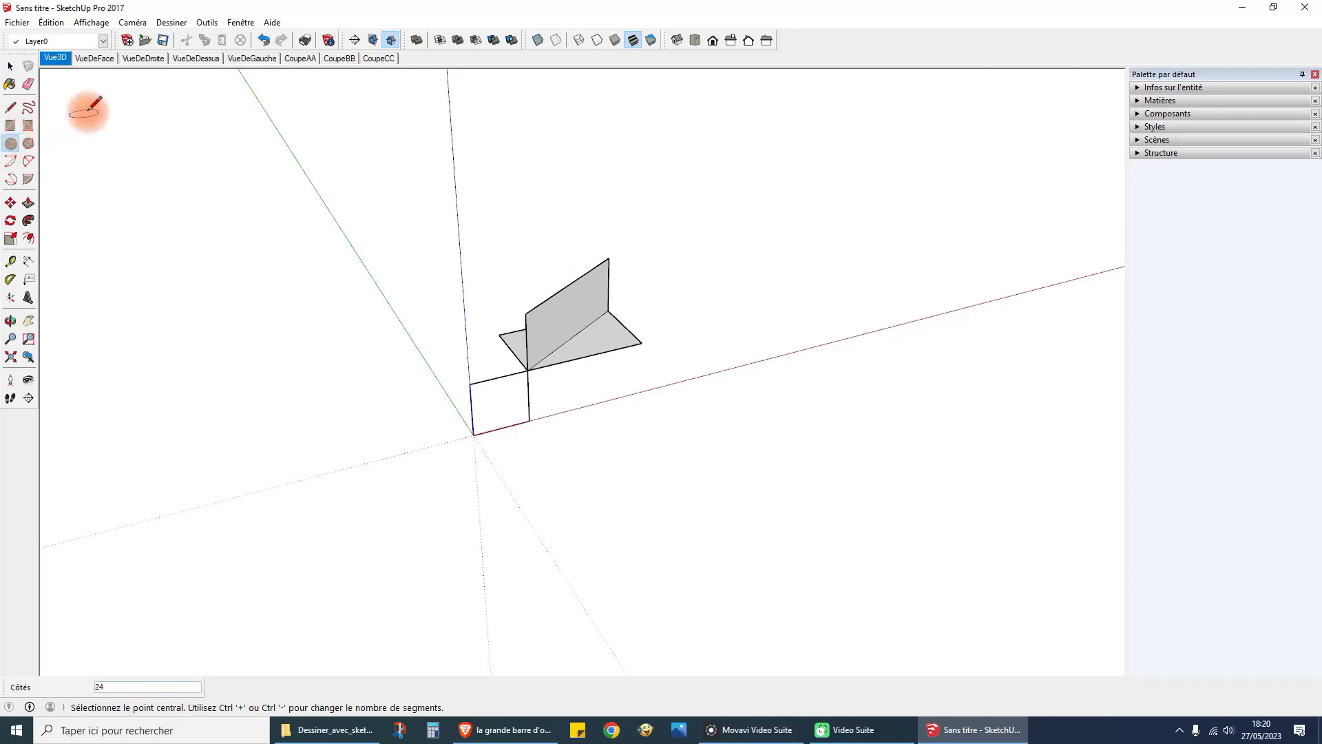
click(197, 58)
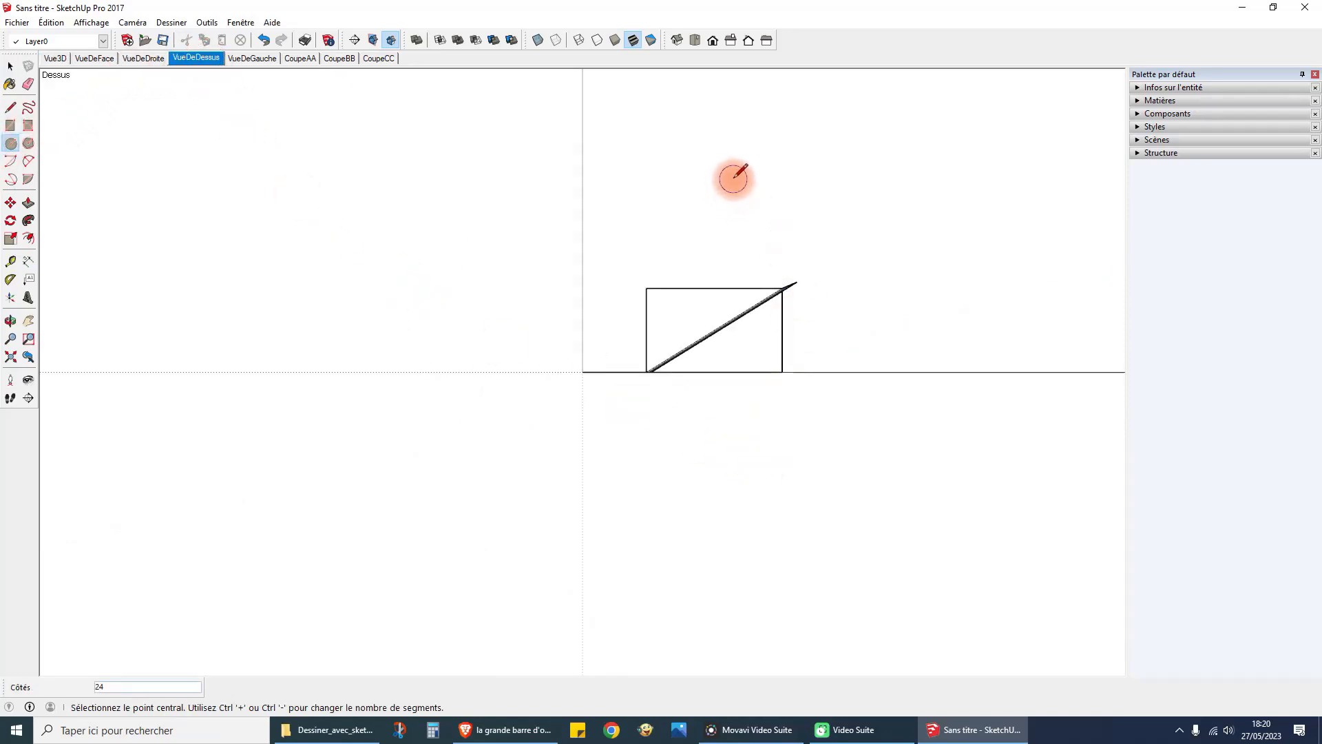
drag(733, 179, 790, 178)
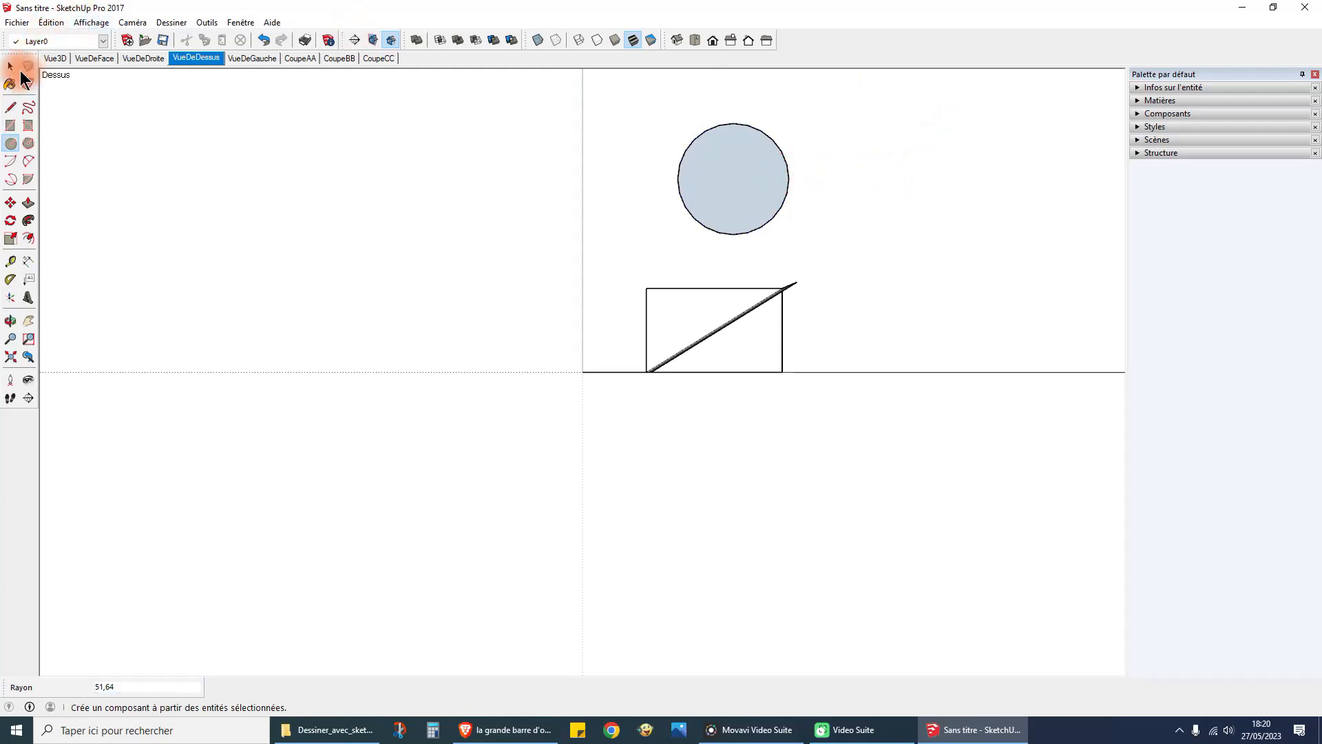
click(11, 67)
Select the circle's outline and examine its radius and segment count in the entity info.
scroll(769, 146, up, 5)
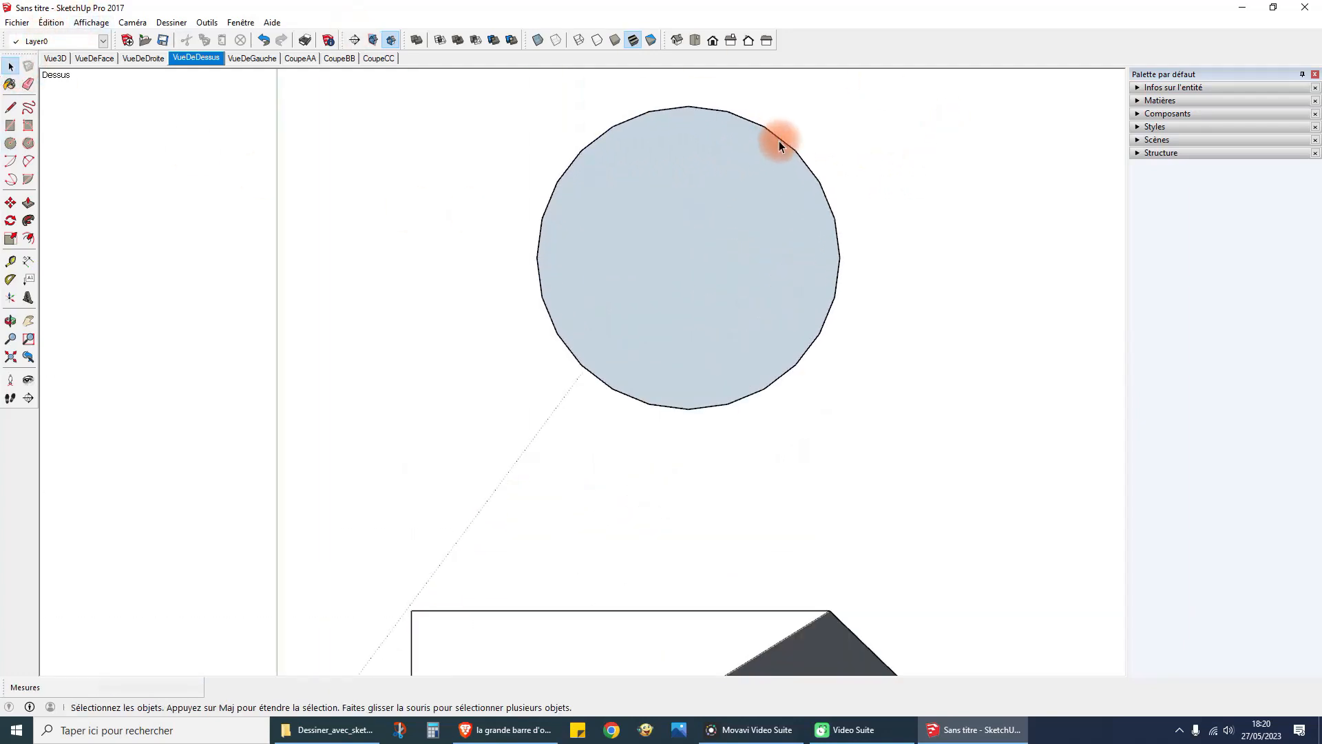
scroll(777, 140, up, 3)
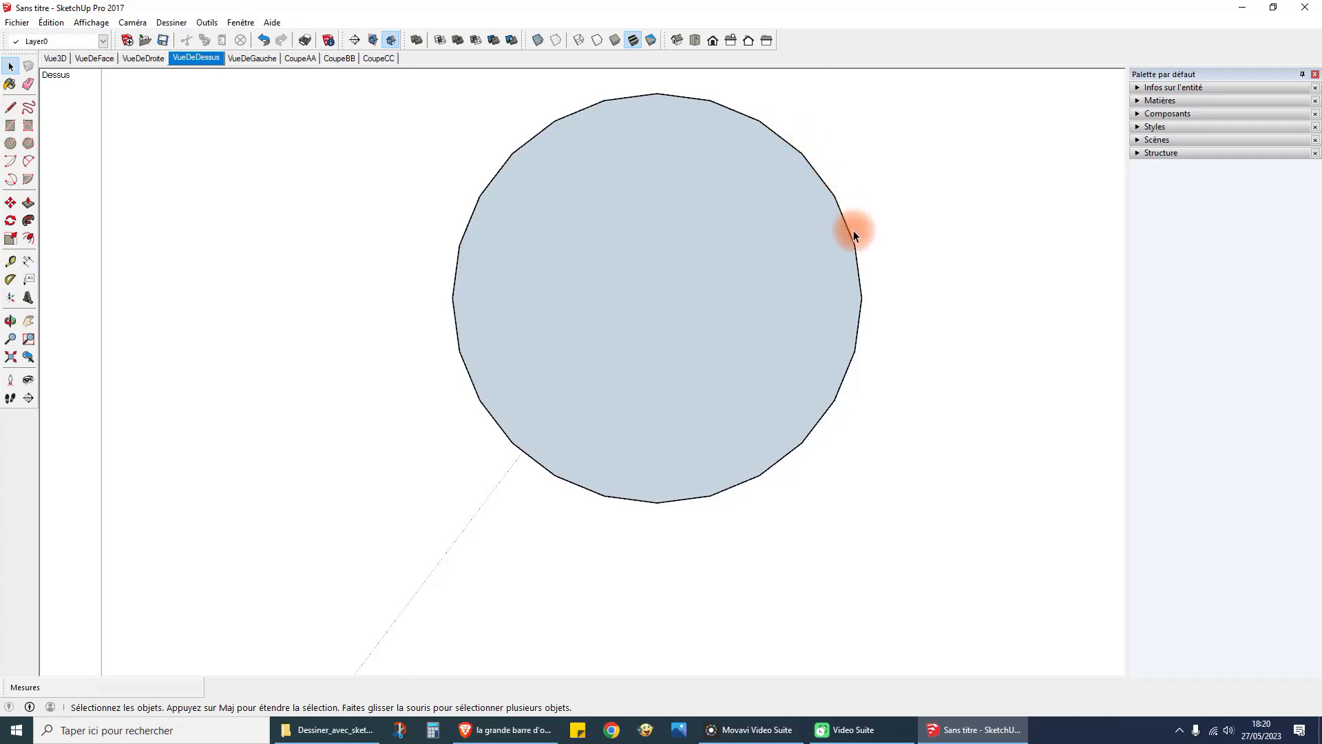
click(1138, 88)
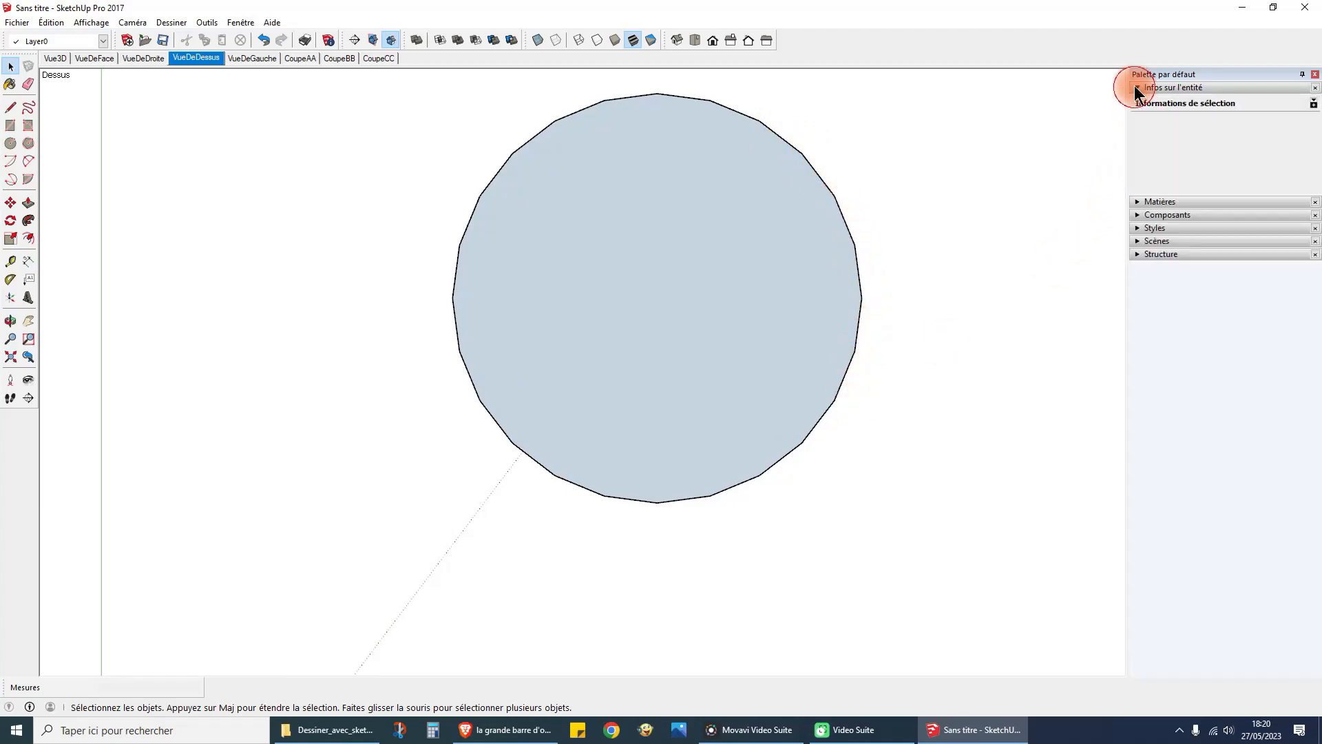
click(832, 192)
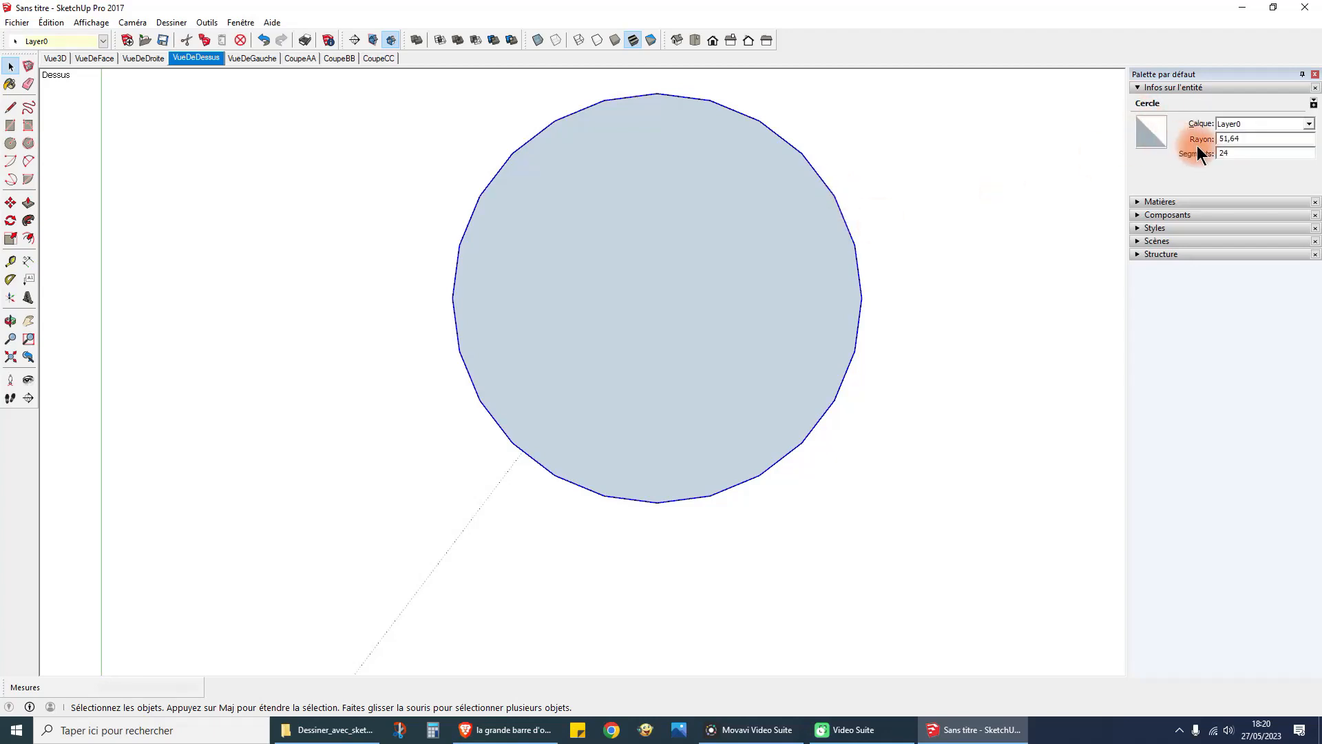
Set the large circle's segment count to 60 and clear the selection.
drag(1233, 153, 1203, 153)
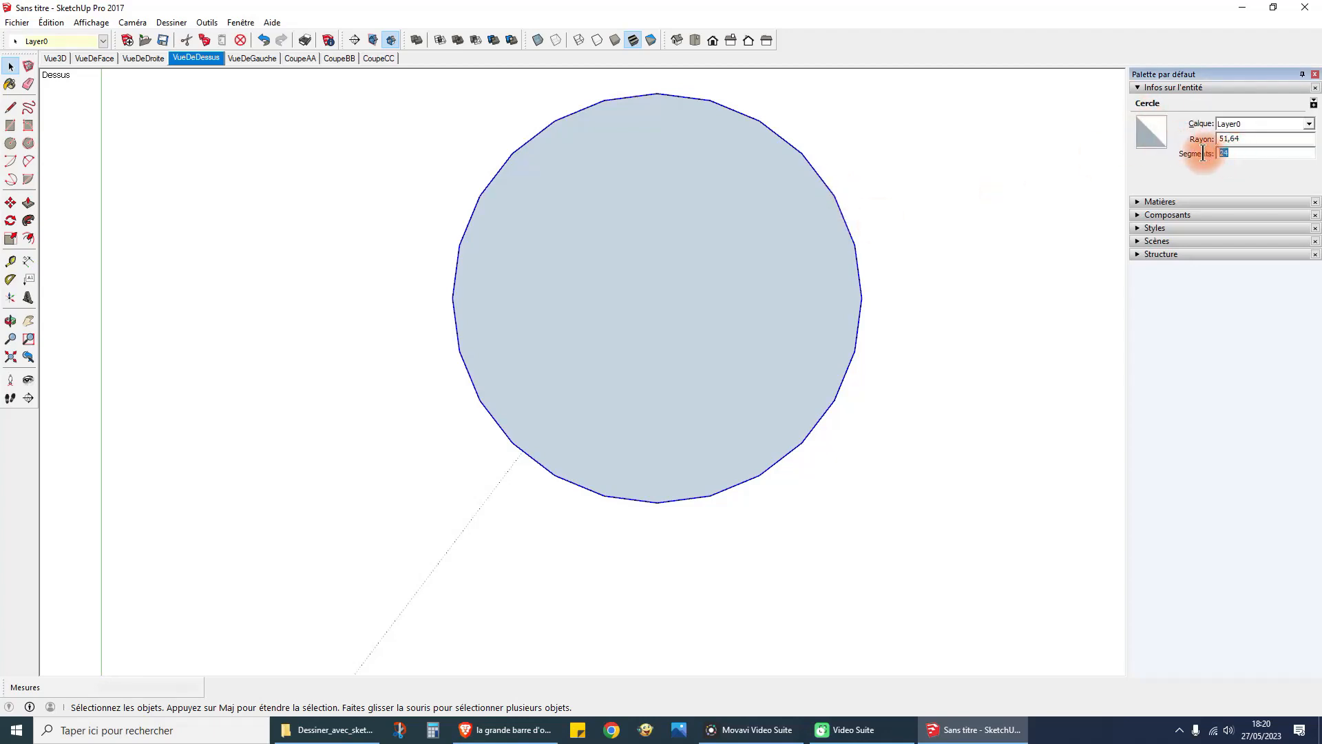
text(60)
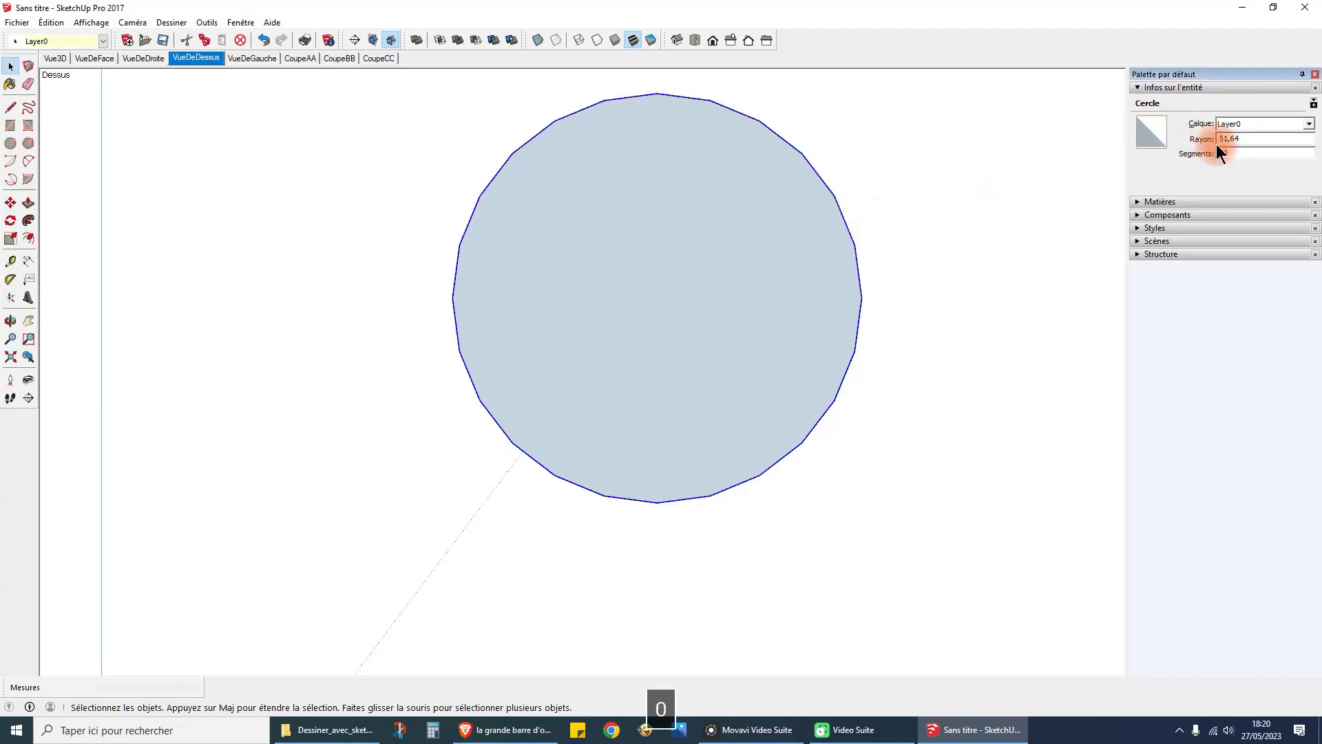
click(1266, 138)
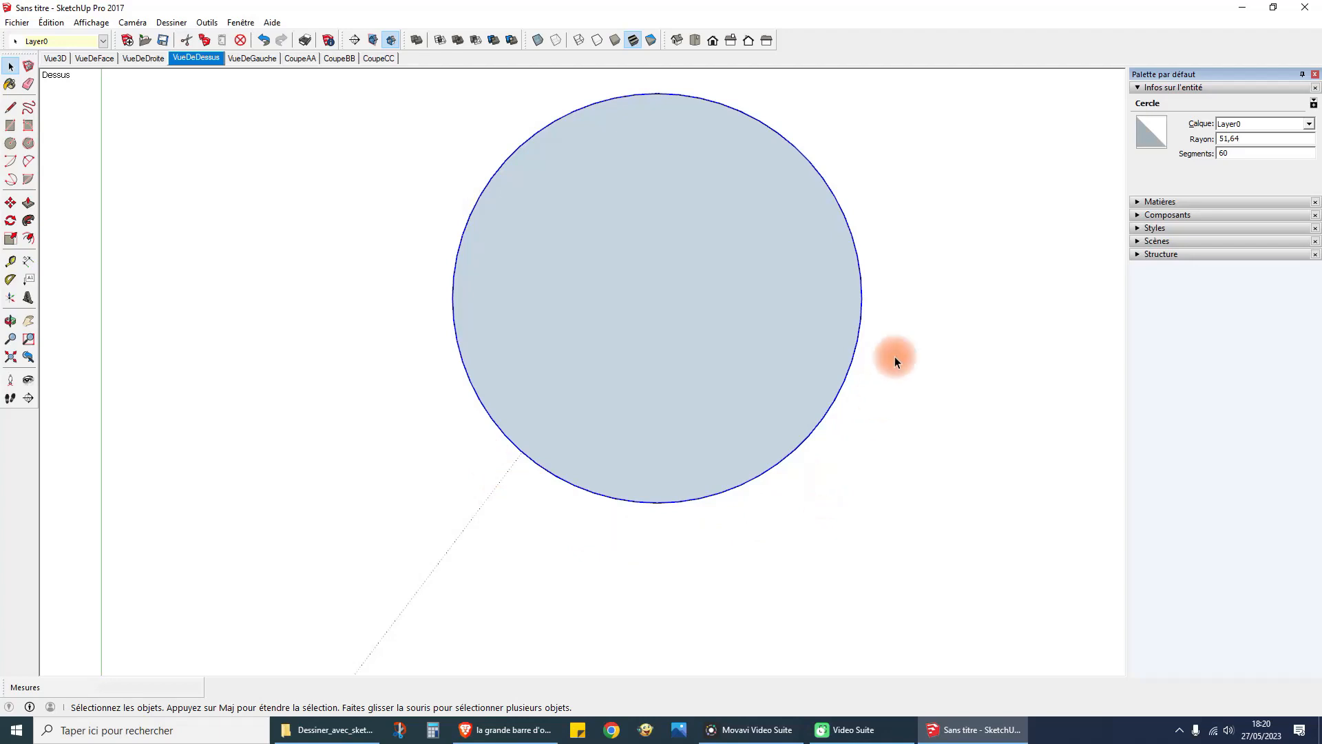
click(1045, 264)
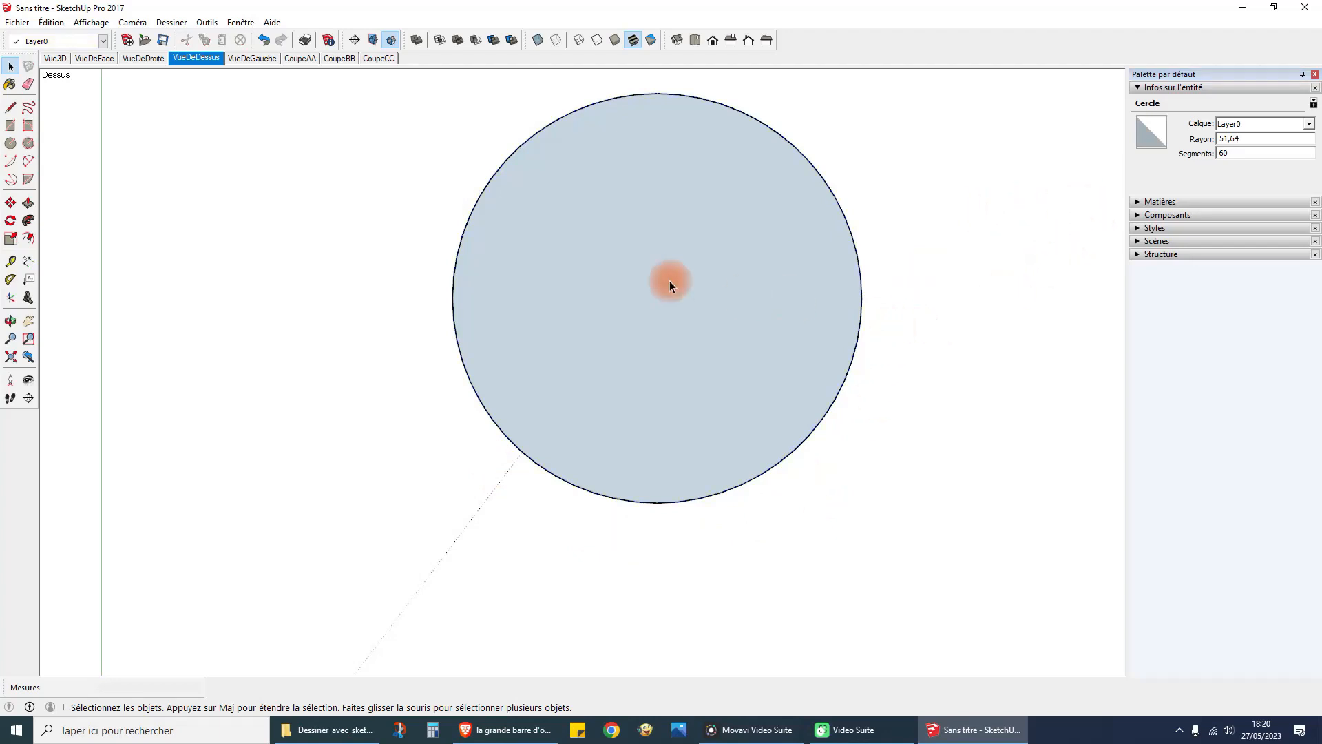
Draw a smaller circle with a radius of about 20 beside the large circle, on the side away from the green axis.
scroll(754, 261, down, 3)
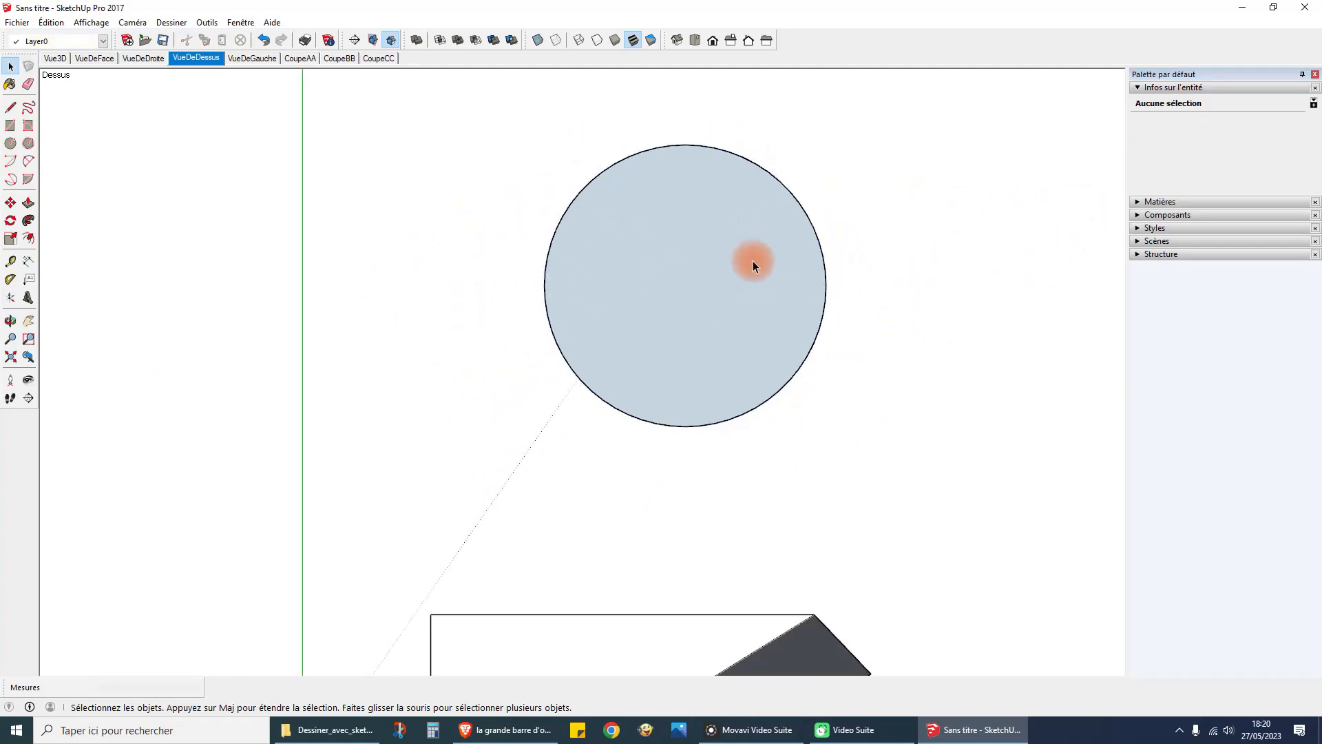
click(11, 144)
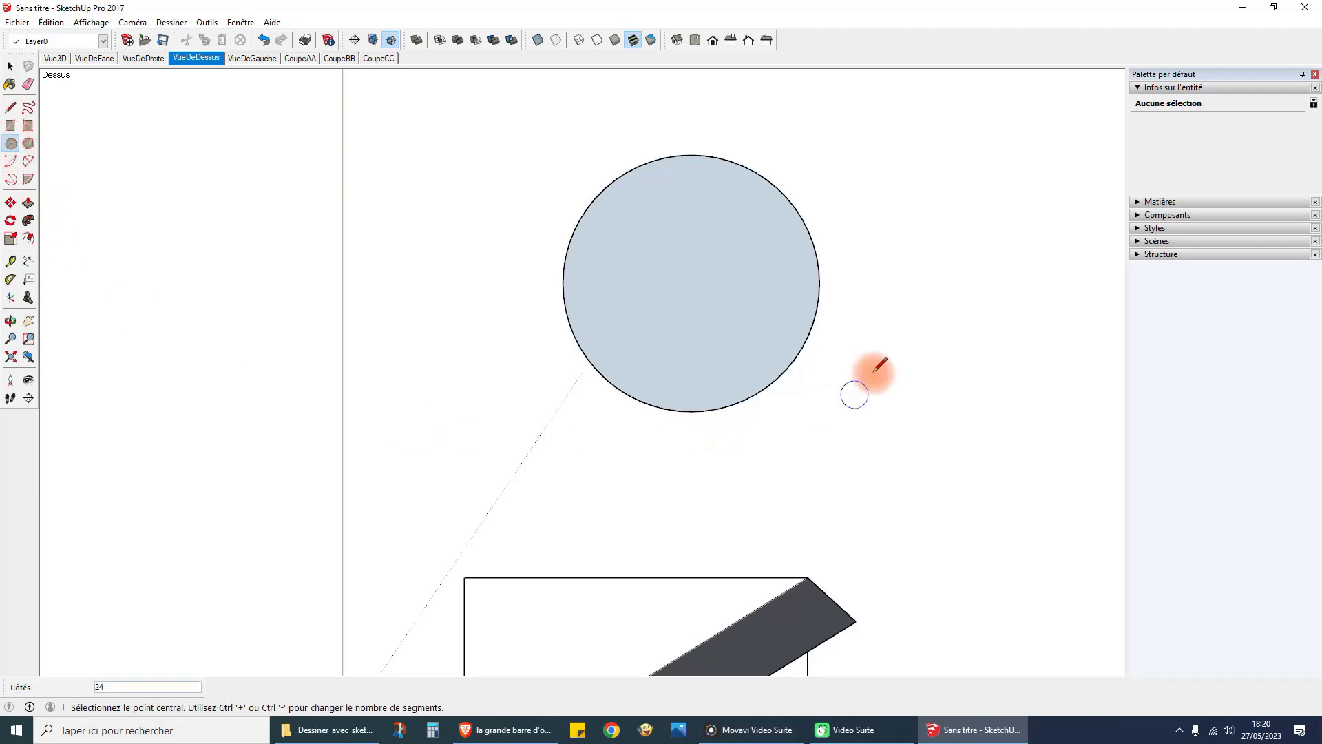
click(888, 303)
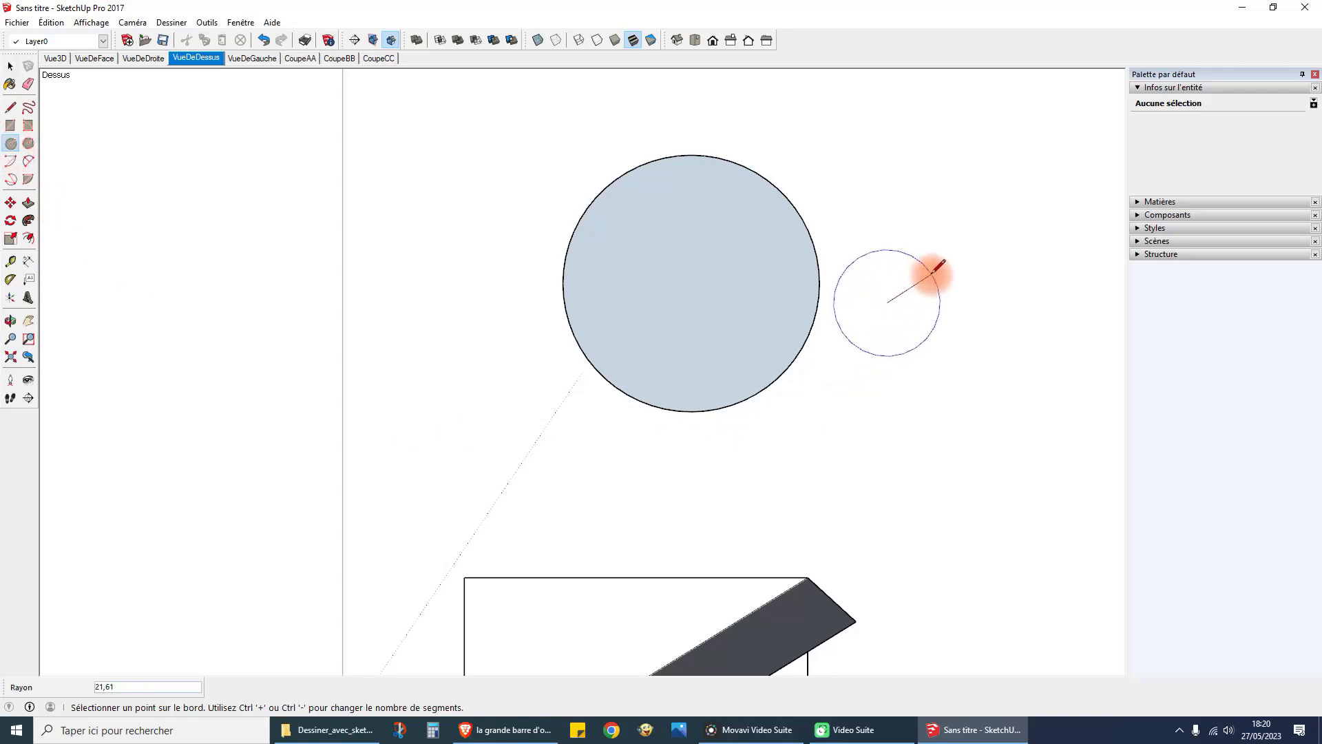
click(934, 285)
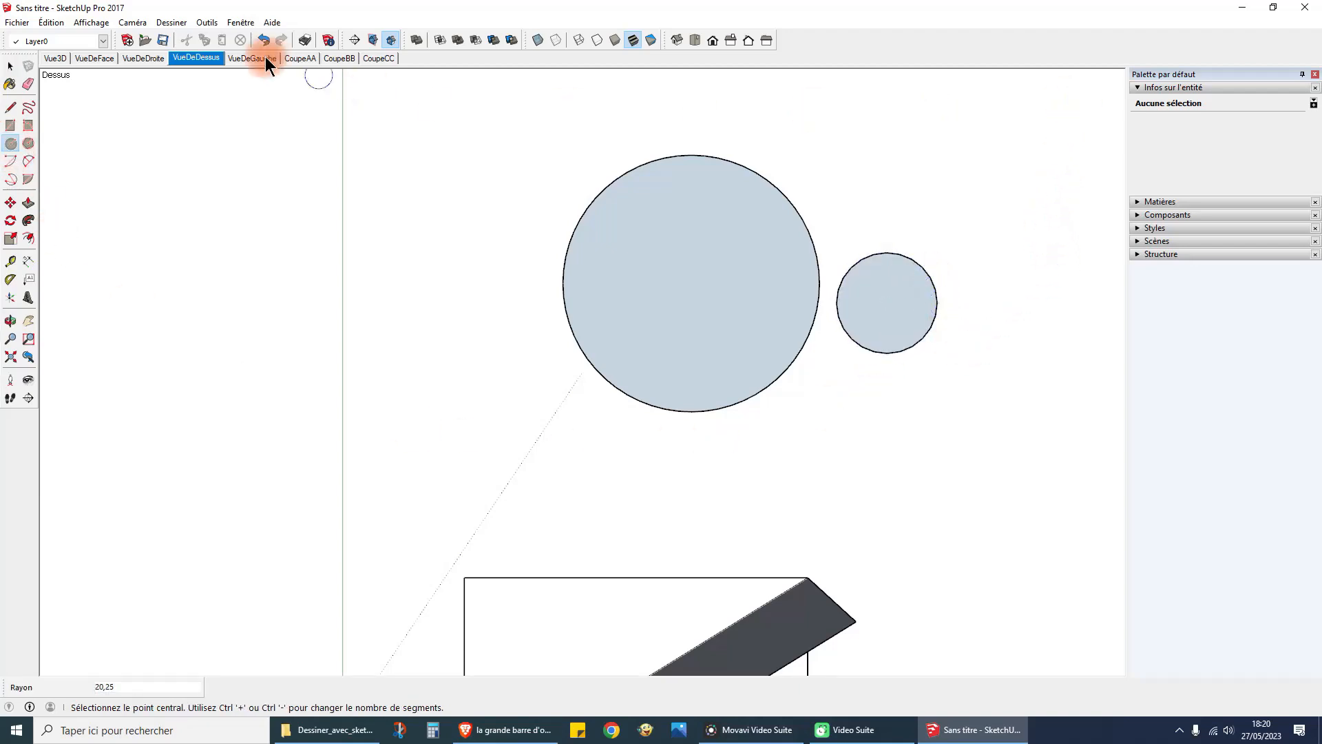
Select the small circle's outline and set its segment count to 50.
click(10, 66)
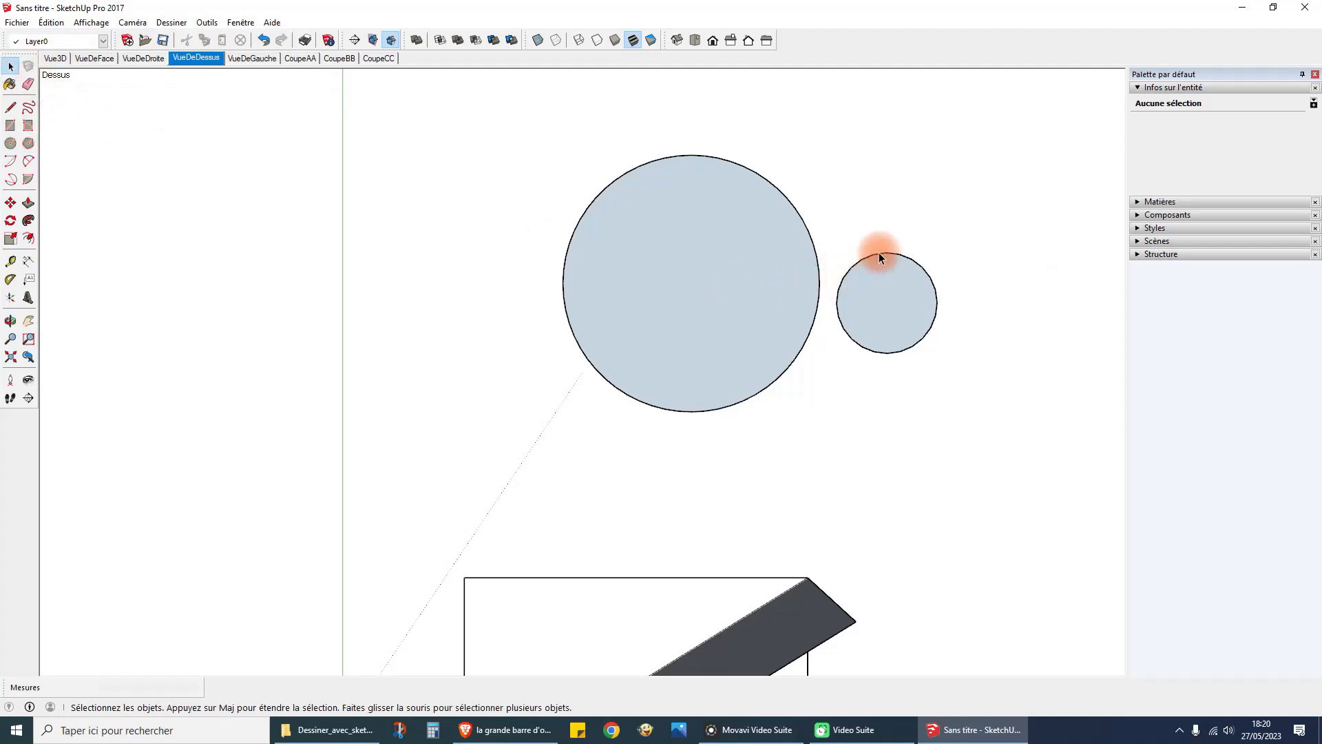
click(935, 282)
click(1240, 153)
drag(1240, 152, 1209, 153)
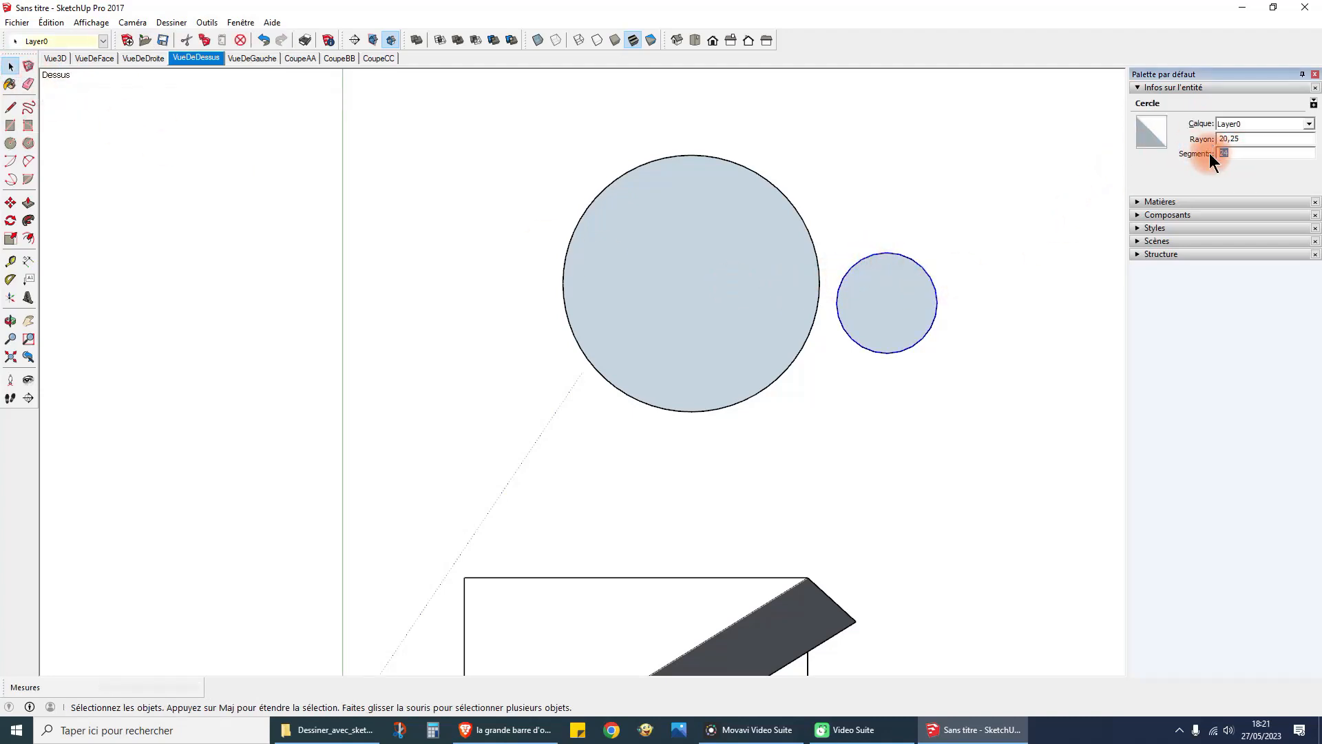
text(50)
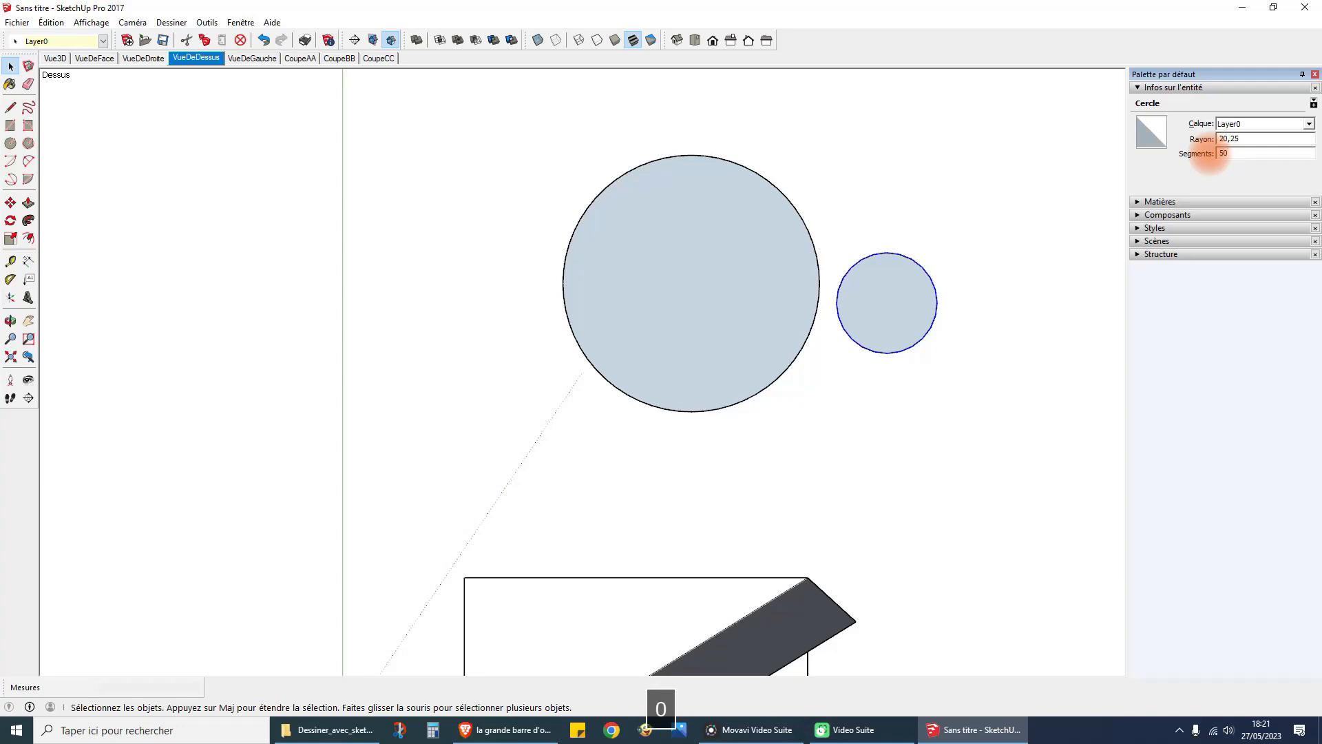
key(Return)
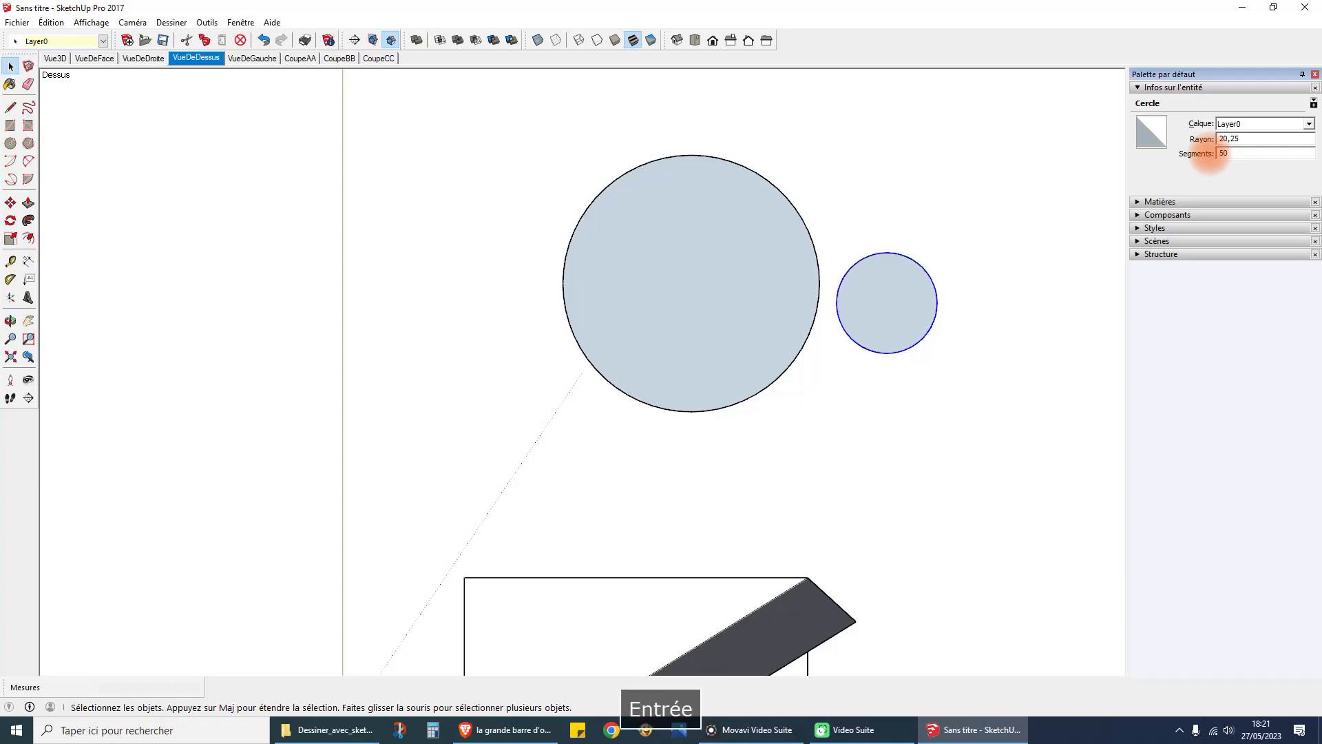
click(1218, 154)
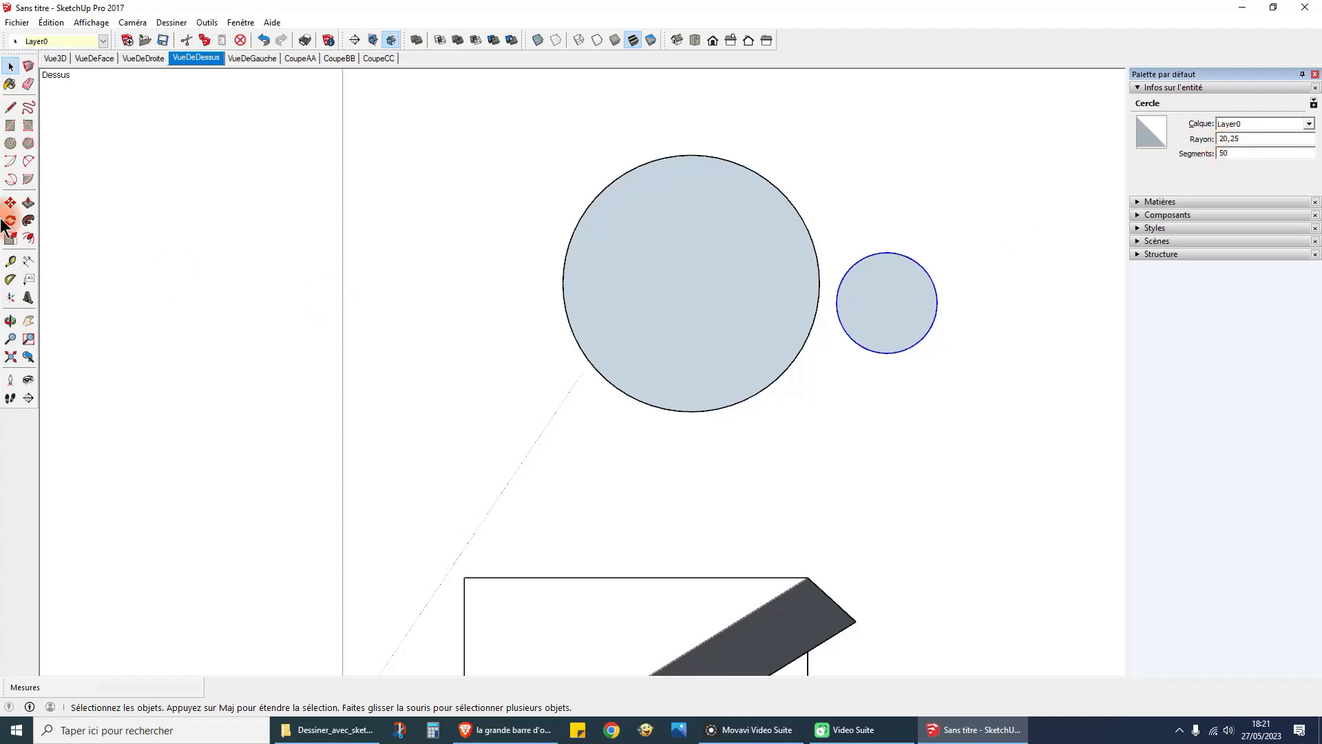
Draw two six-sided polygons near the green axis, a tilted one of radius about 23 and an upright one of radius about 32.
click(28, 143)
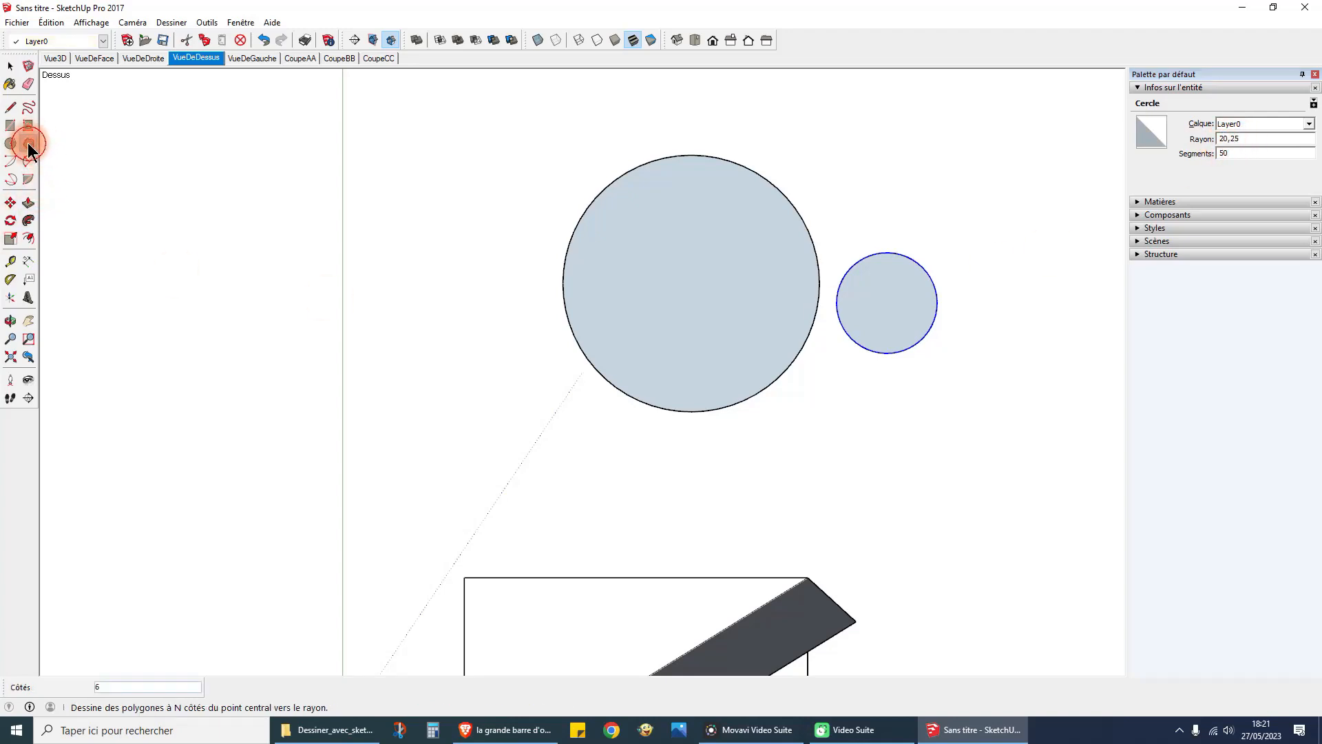
click(366, 277)
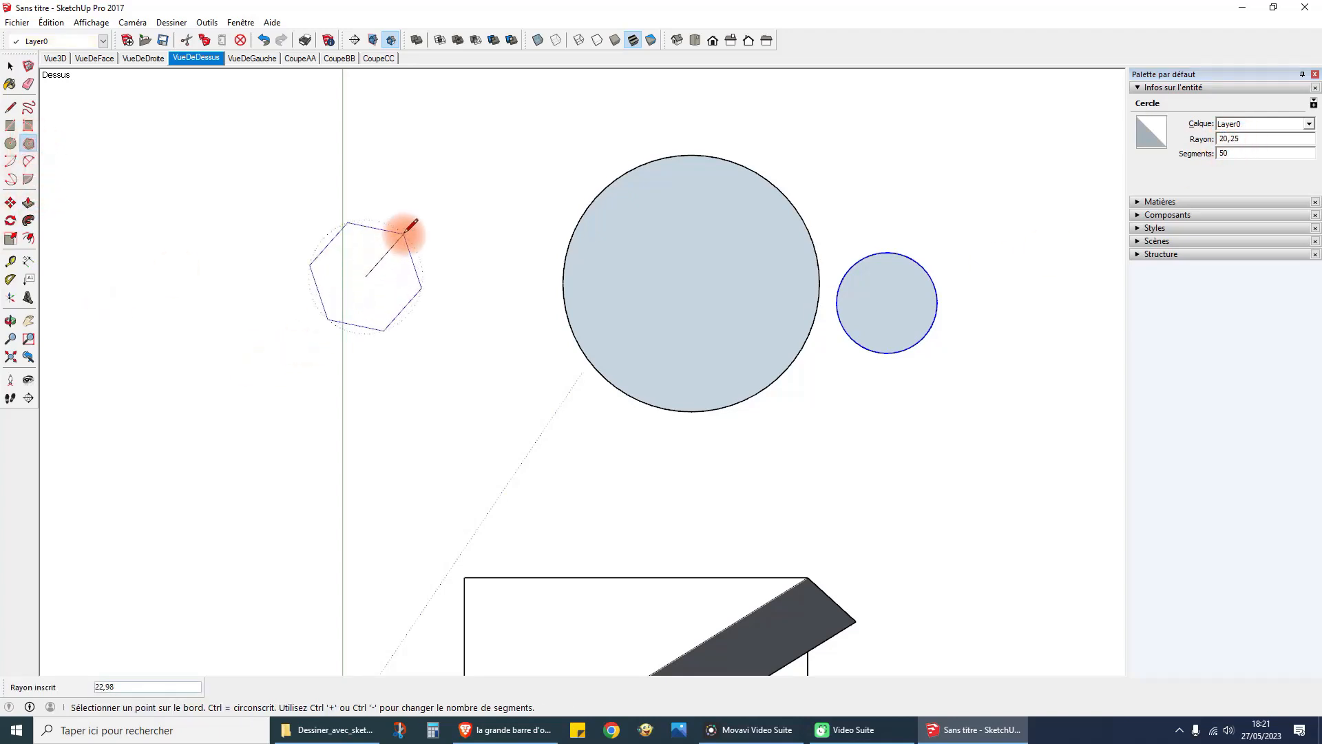
click(403, 234)
click(230, 303)
click(230, 224)
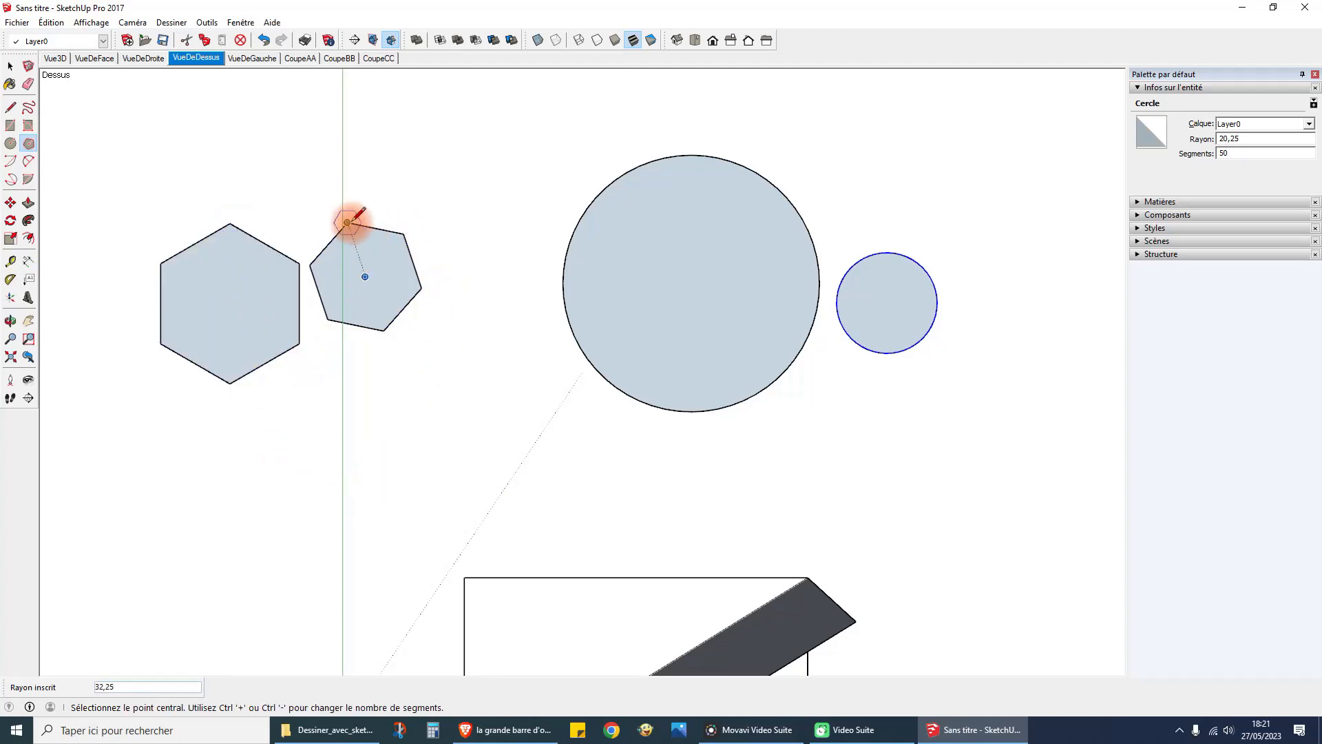
Draw a concentric hexagon of radius about 14 inside the tilted hexagon and delete its inner face to leave a hole.
click(365, 276)
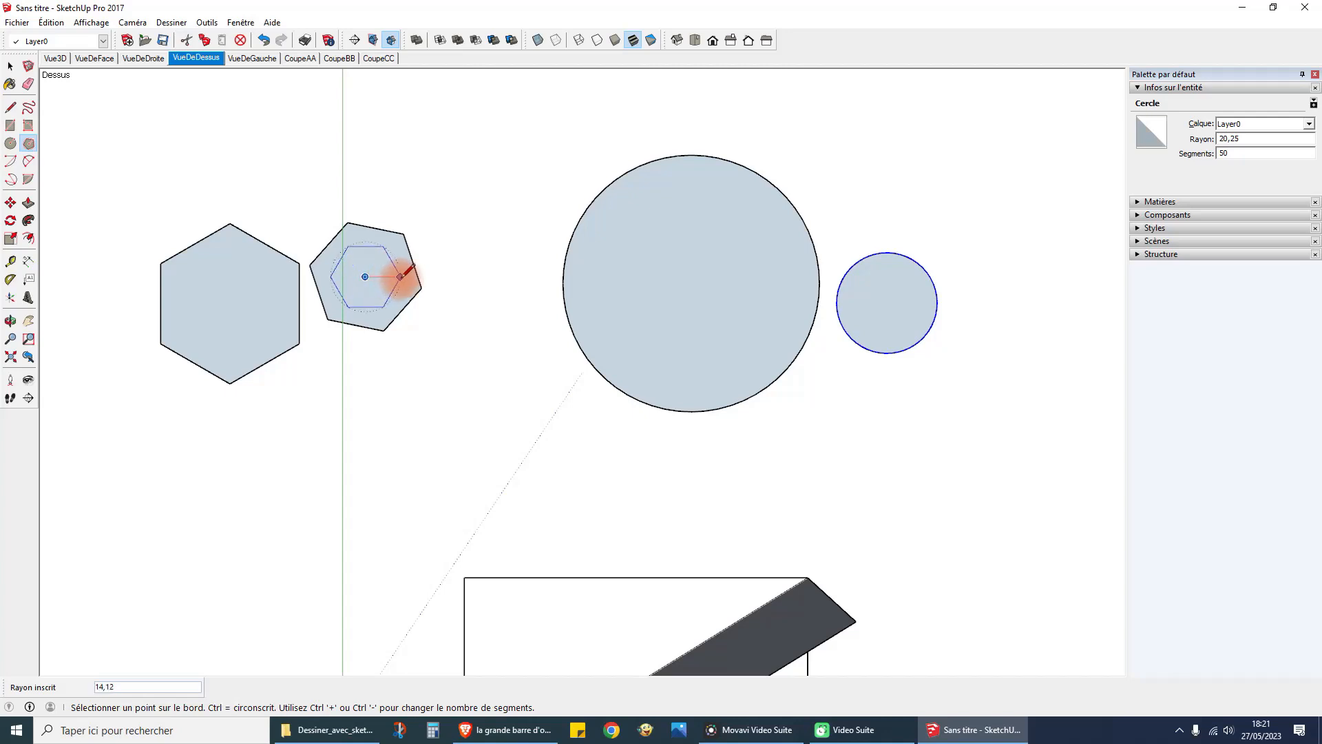
click(400, 276)
click(11, 66)
click(401, 375)
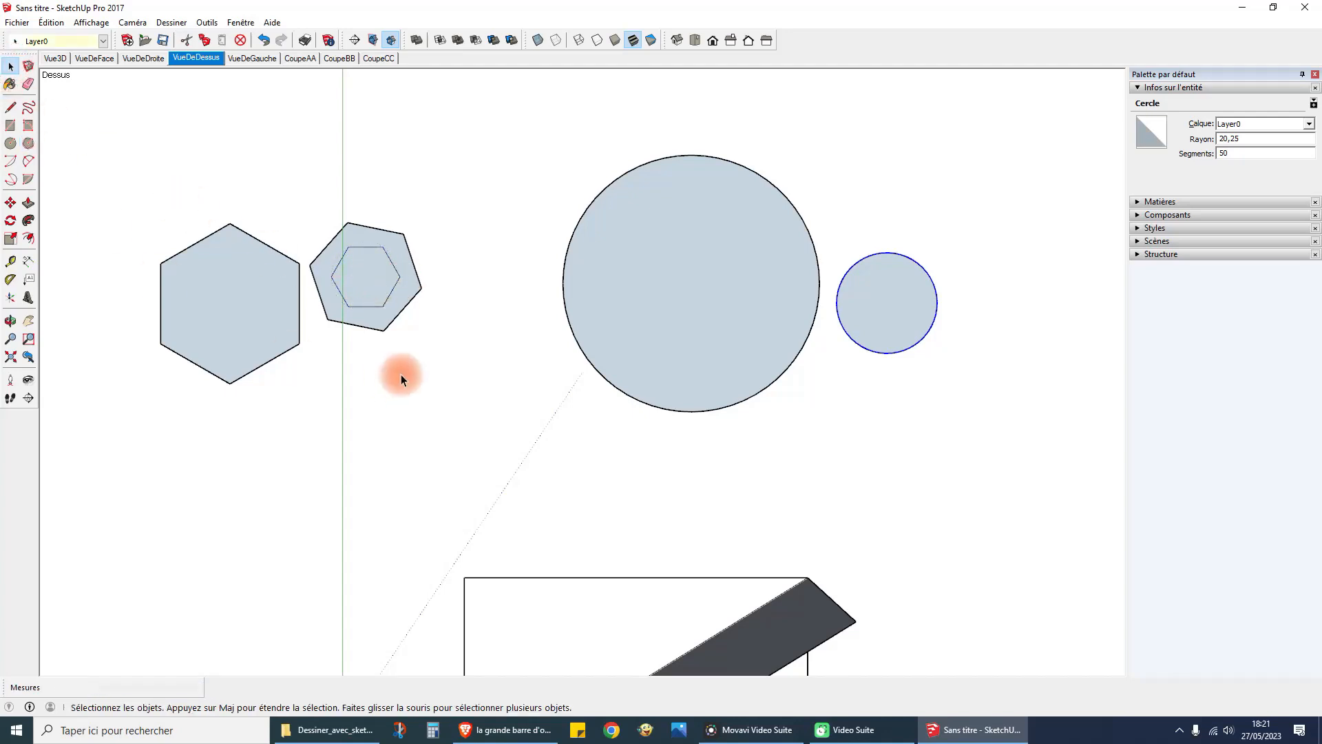
click(371, 291)
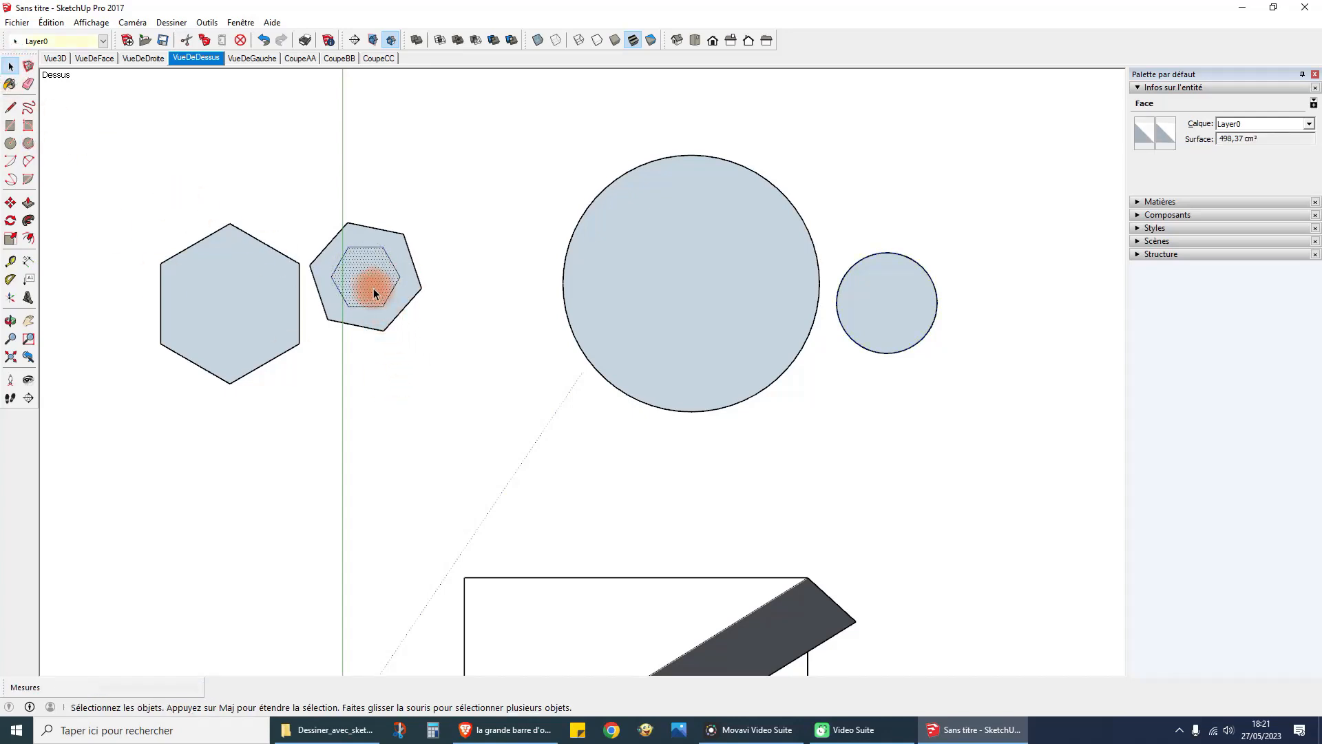
key(Delete)
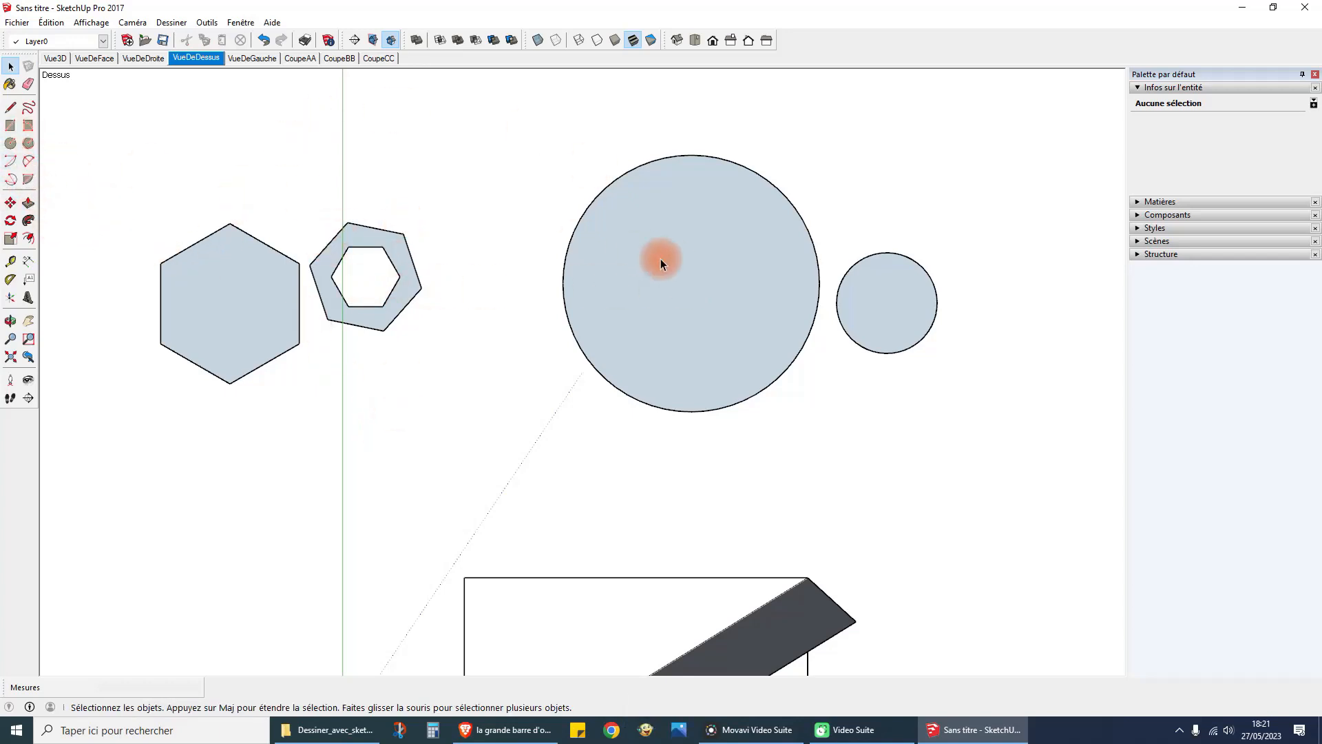
Select the horizontal rectangle and both dark upright faces near the origin together and delete them.
scroll(660, 259, down, 3)
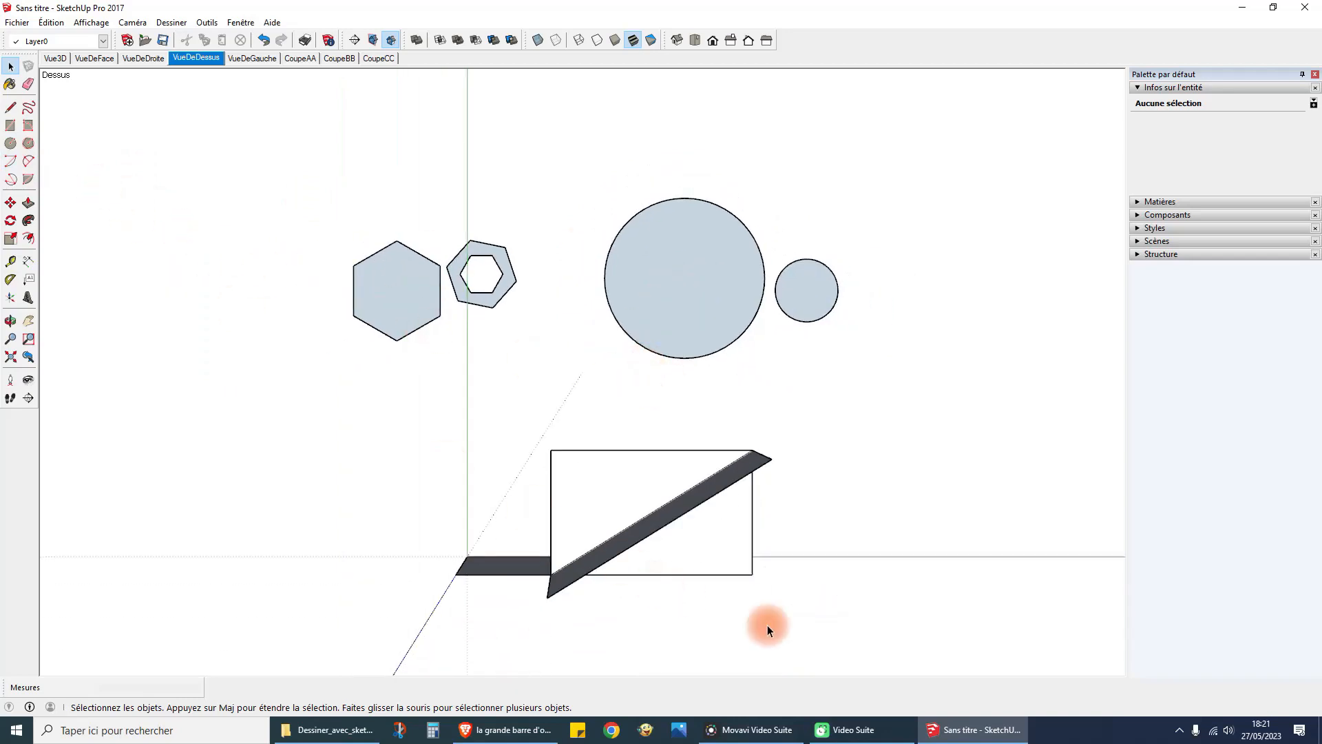
drag(436, 444, 438, 426)
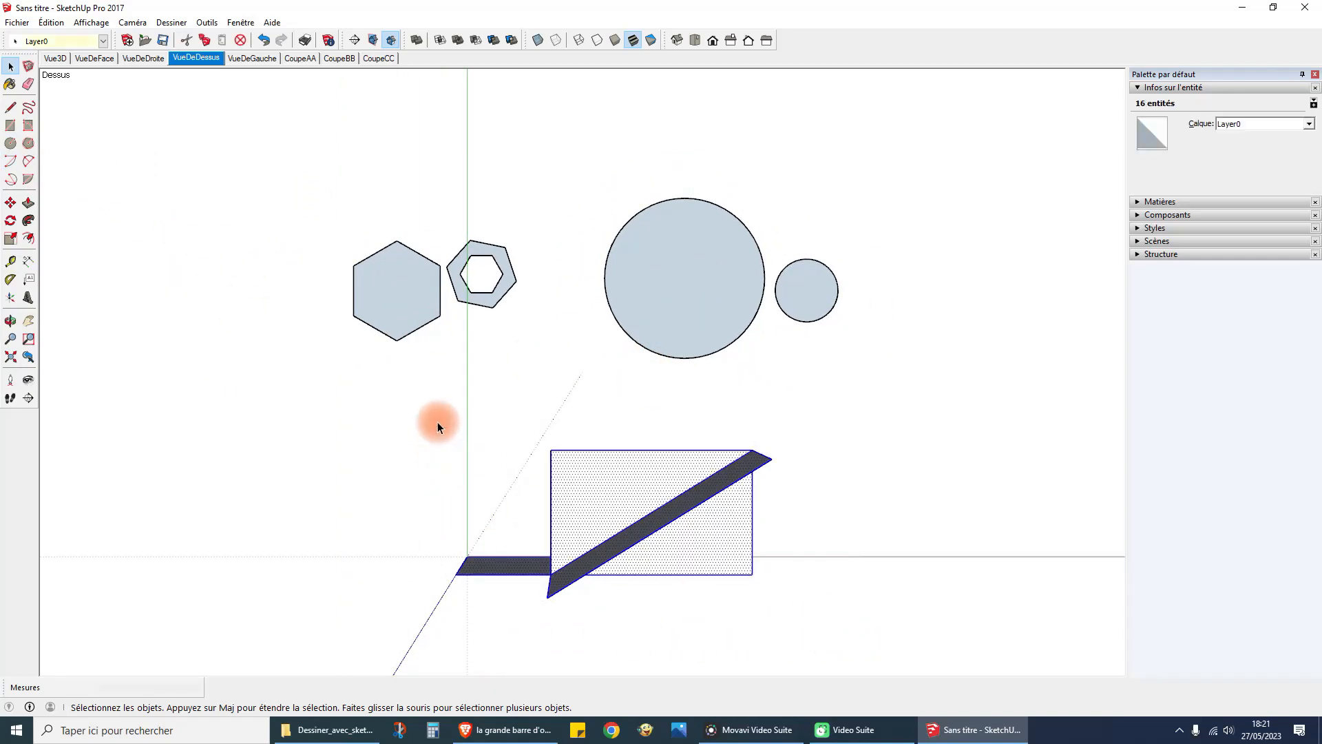
key(Delete)
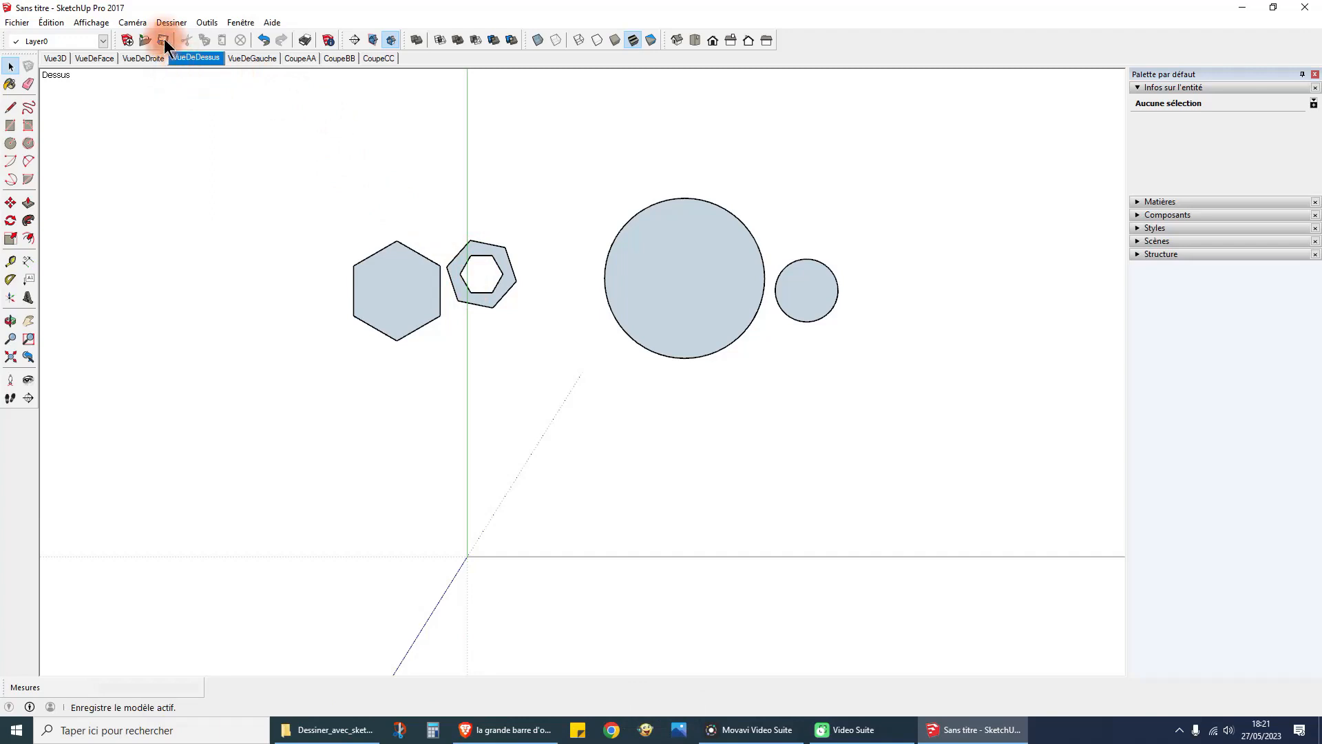
Change the top view's camera from perspective to parallel projection.
click(132, 22)
click(172, 88)
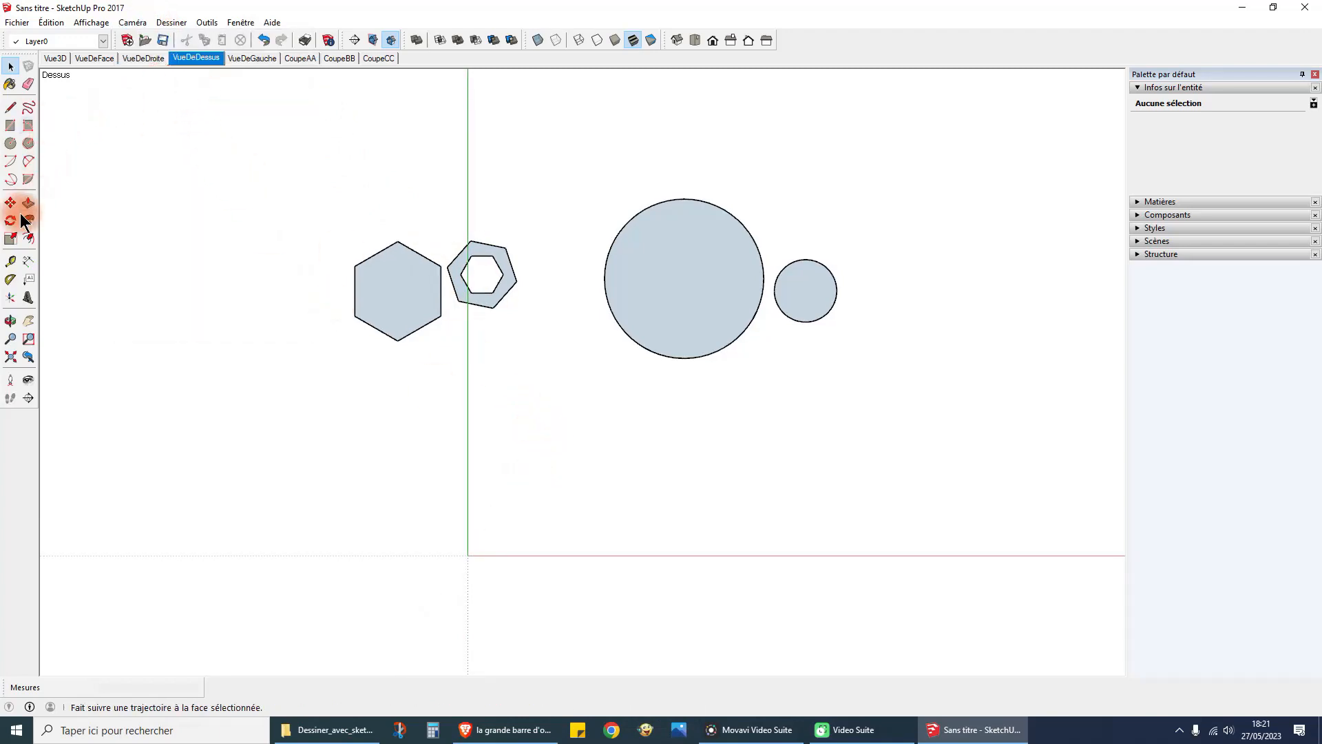
click(192, 58)
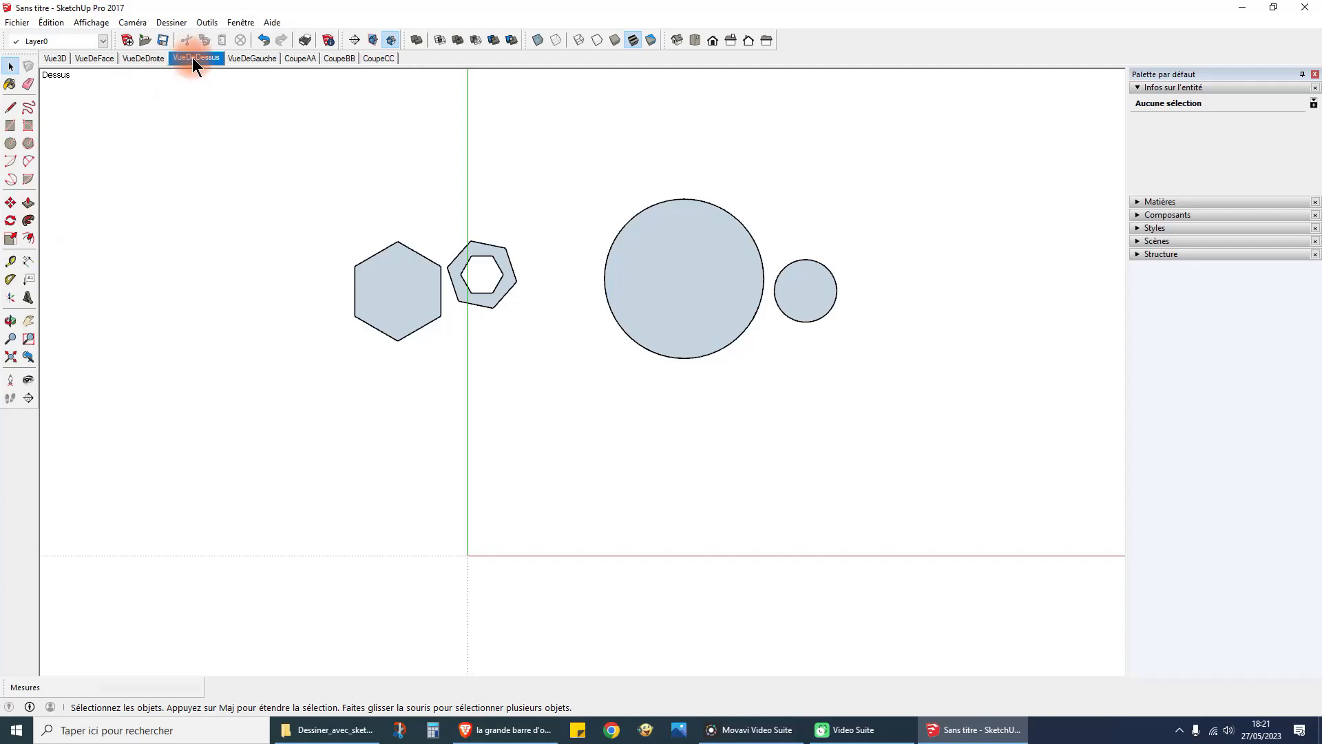
Draw a 180° arc with a radius of about 30 centred on the large circle, starting along the red axis direction.
click(11, 162)
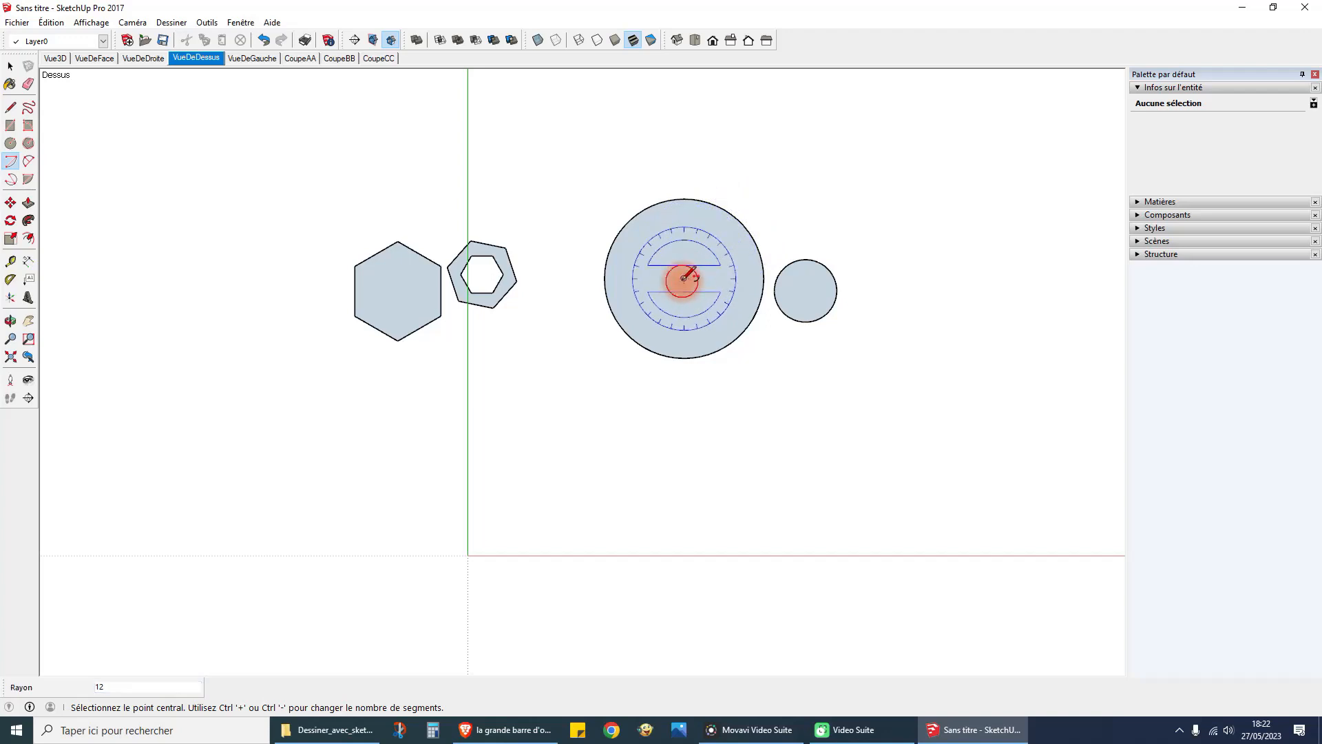
click(684, 278)
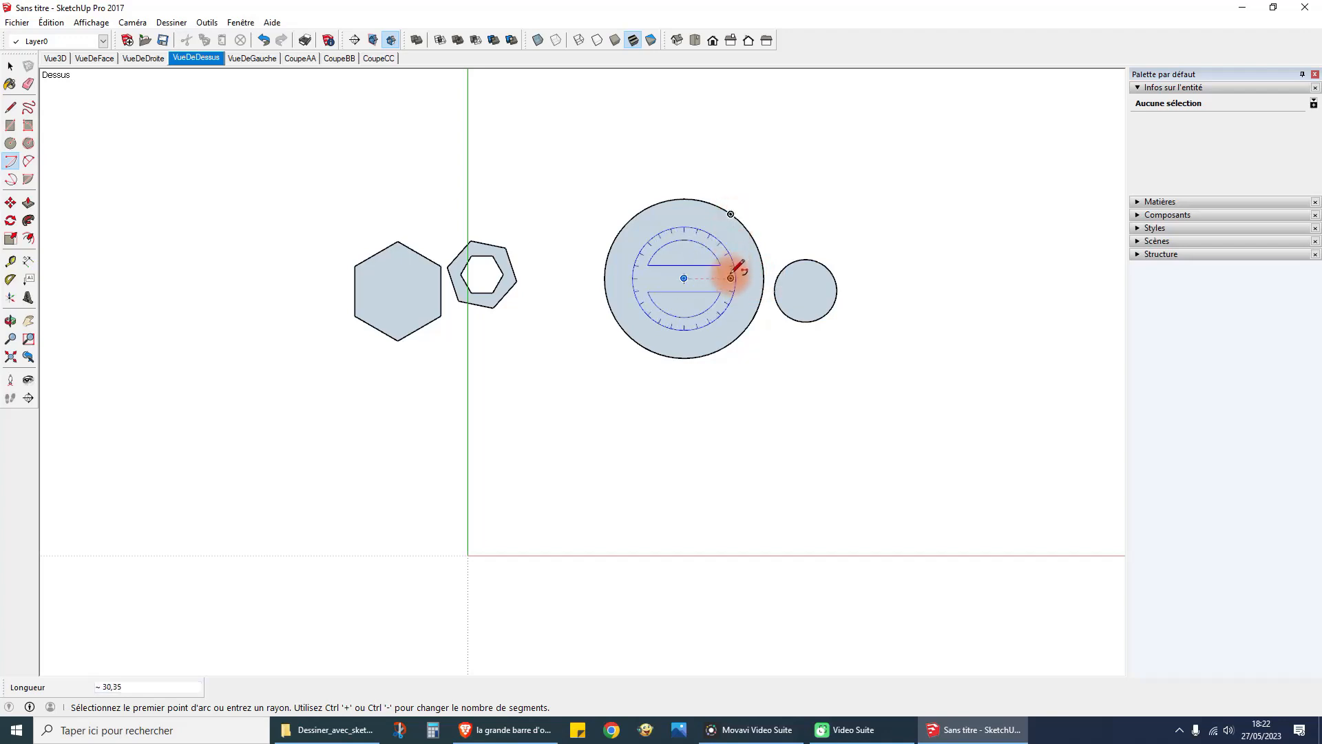
click(731, 278)
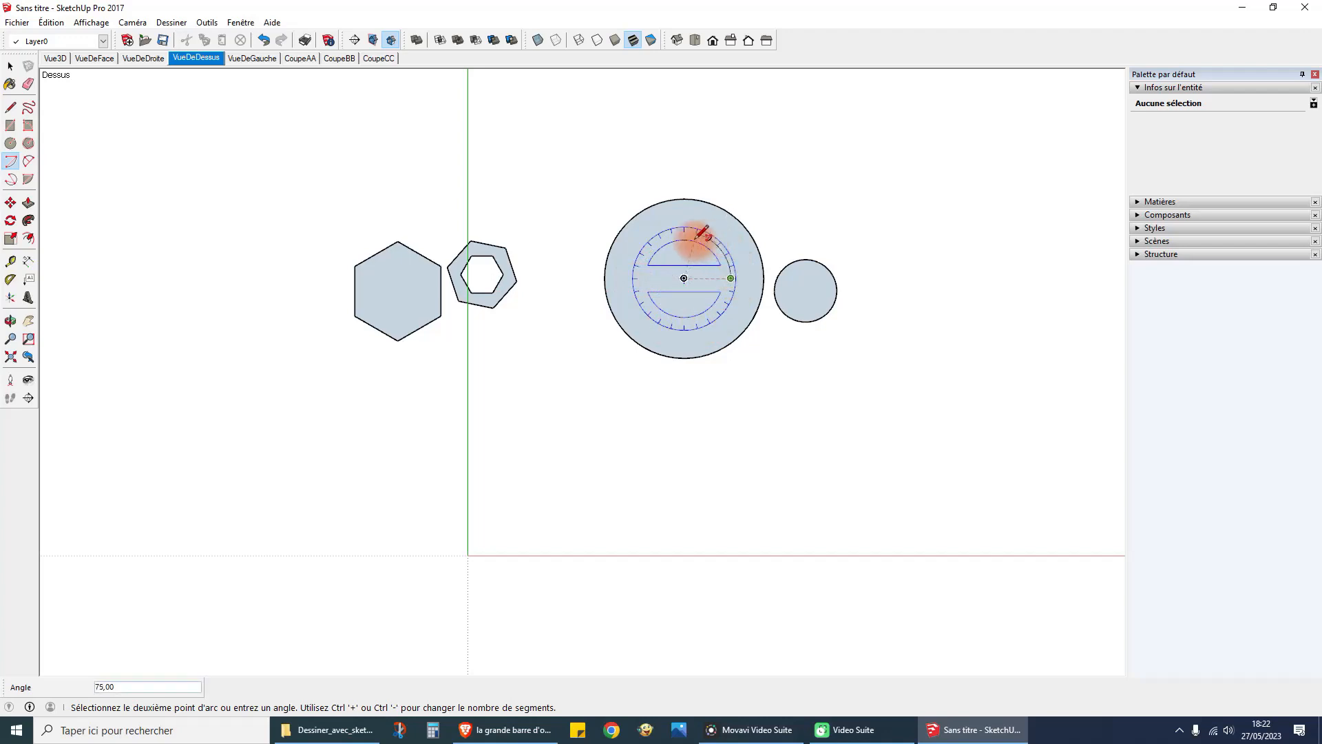
click(639, 277)
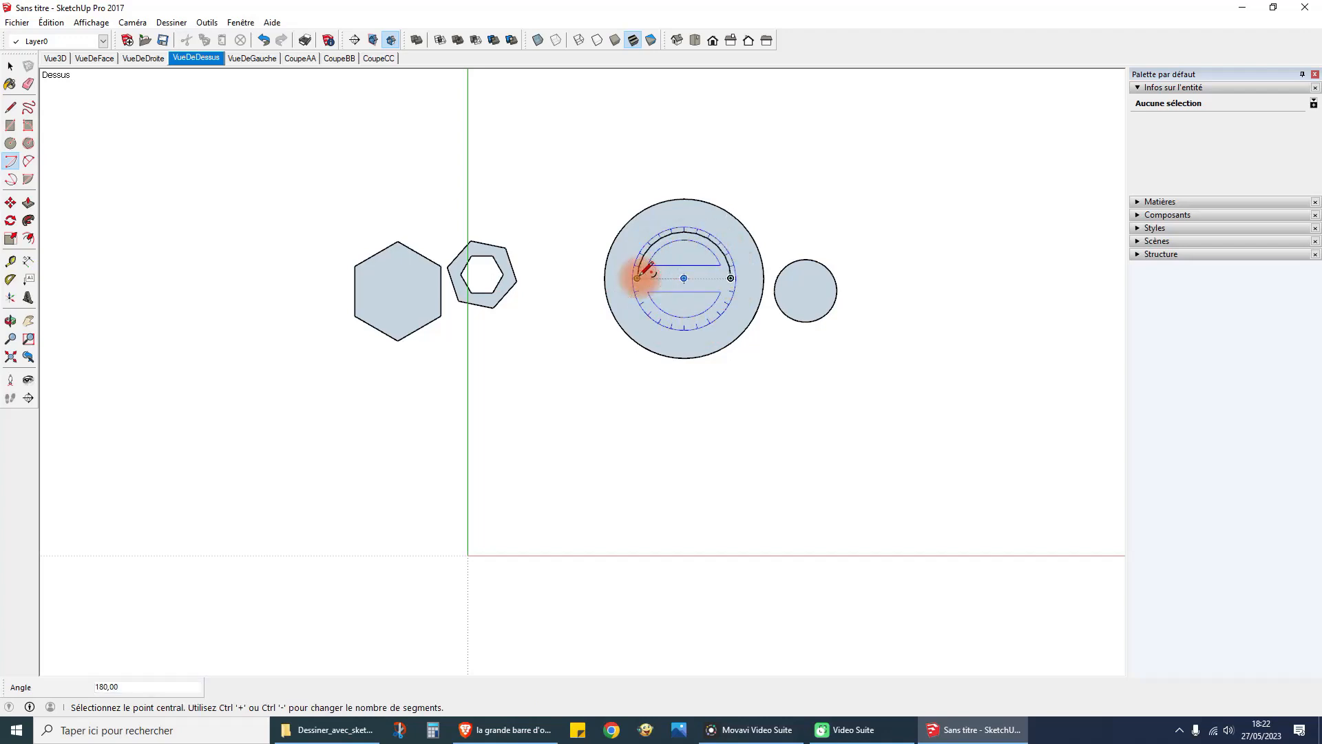
click(637, 278)
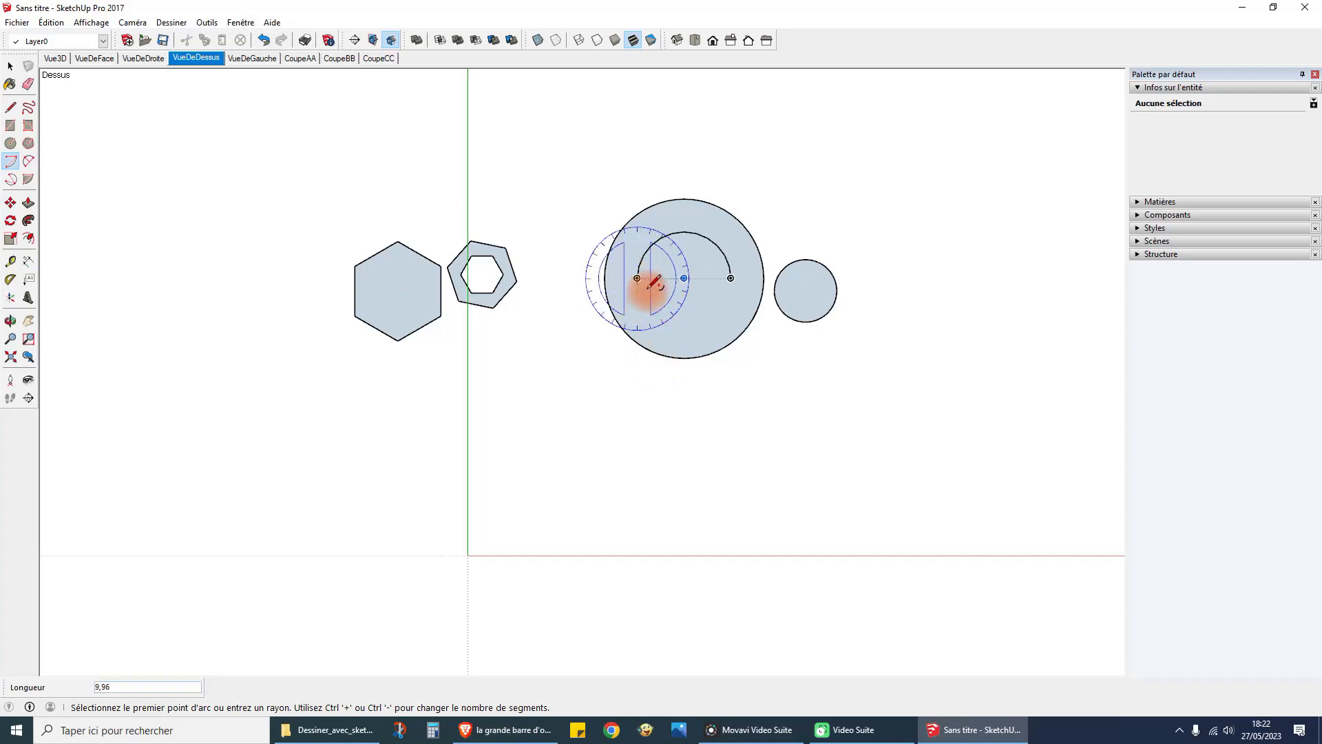
key(Escape)
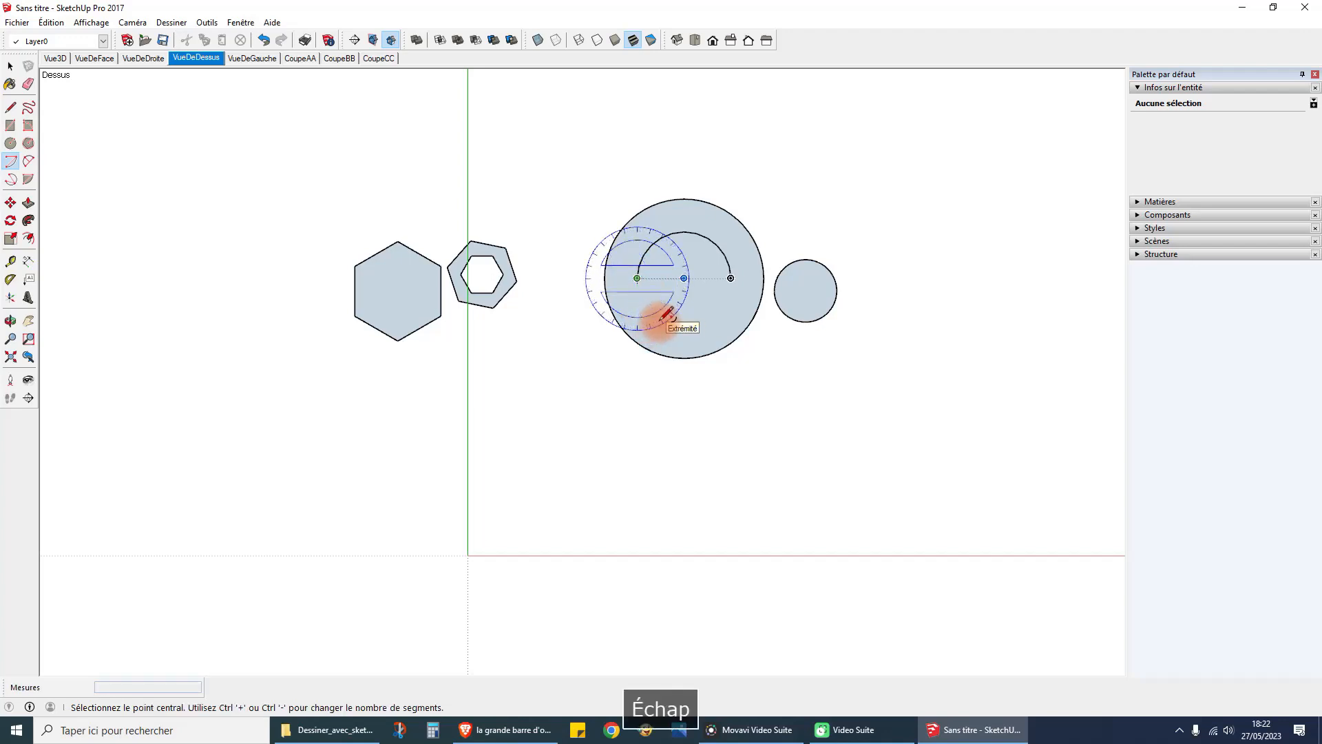
click(10, 67)
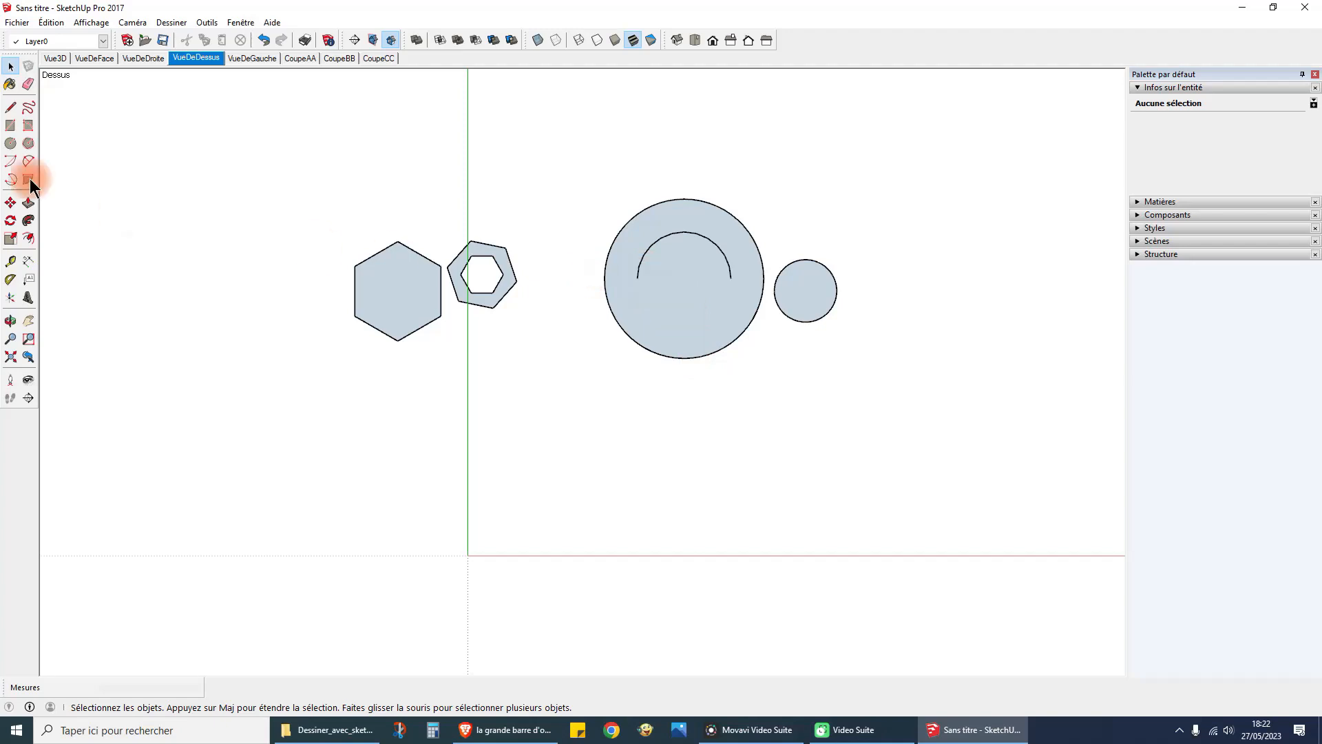
Close the arc inside the large circle with a line about 61 long between its two endpoints.
click(11, 109)
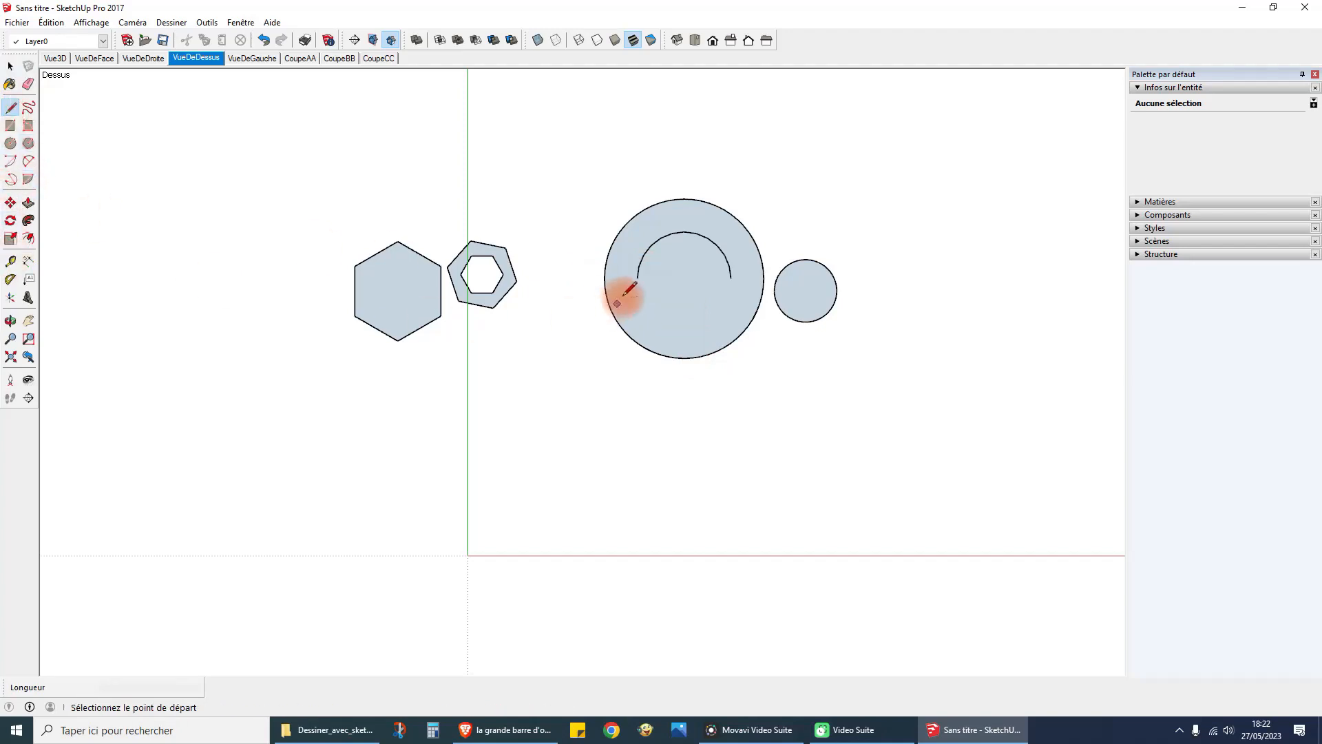
click(638, 278)
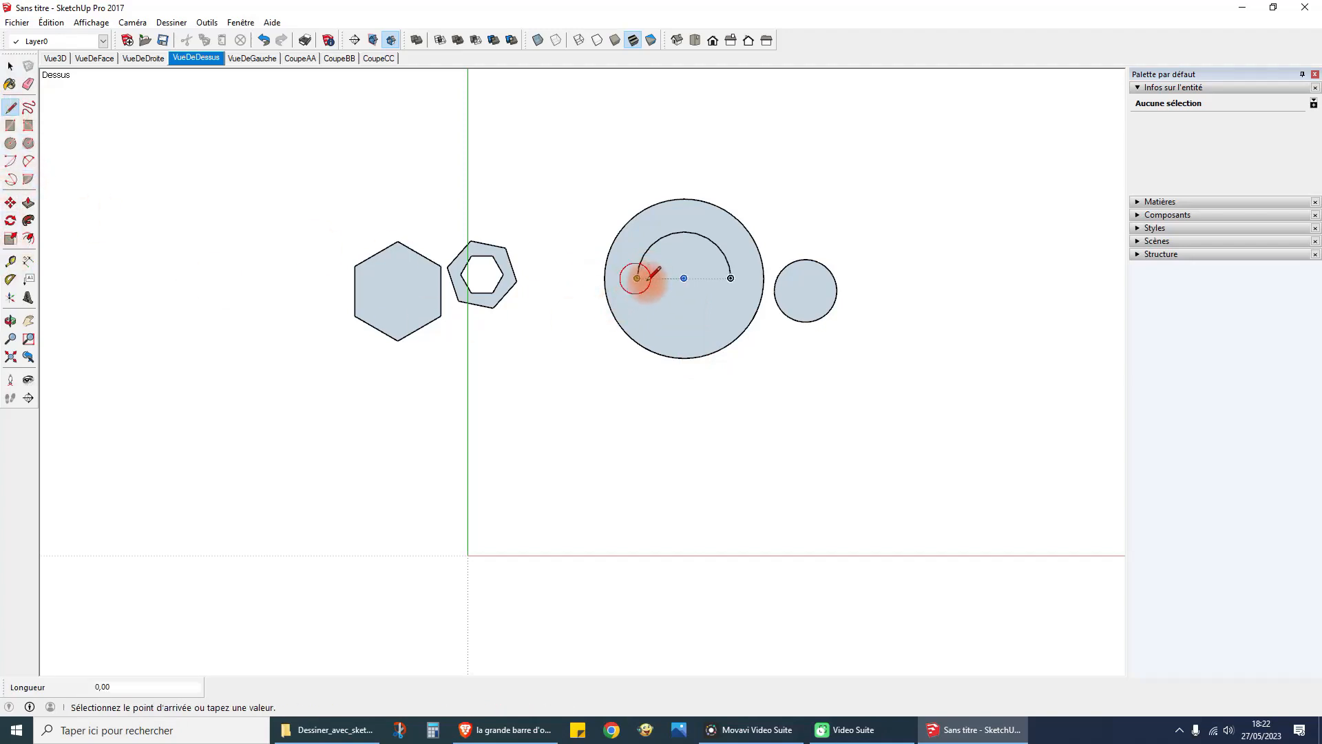
click(731, 278)
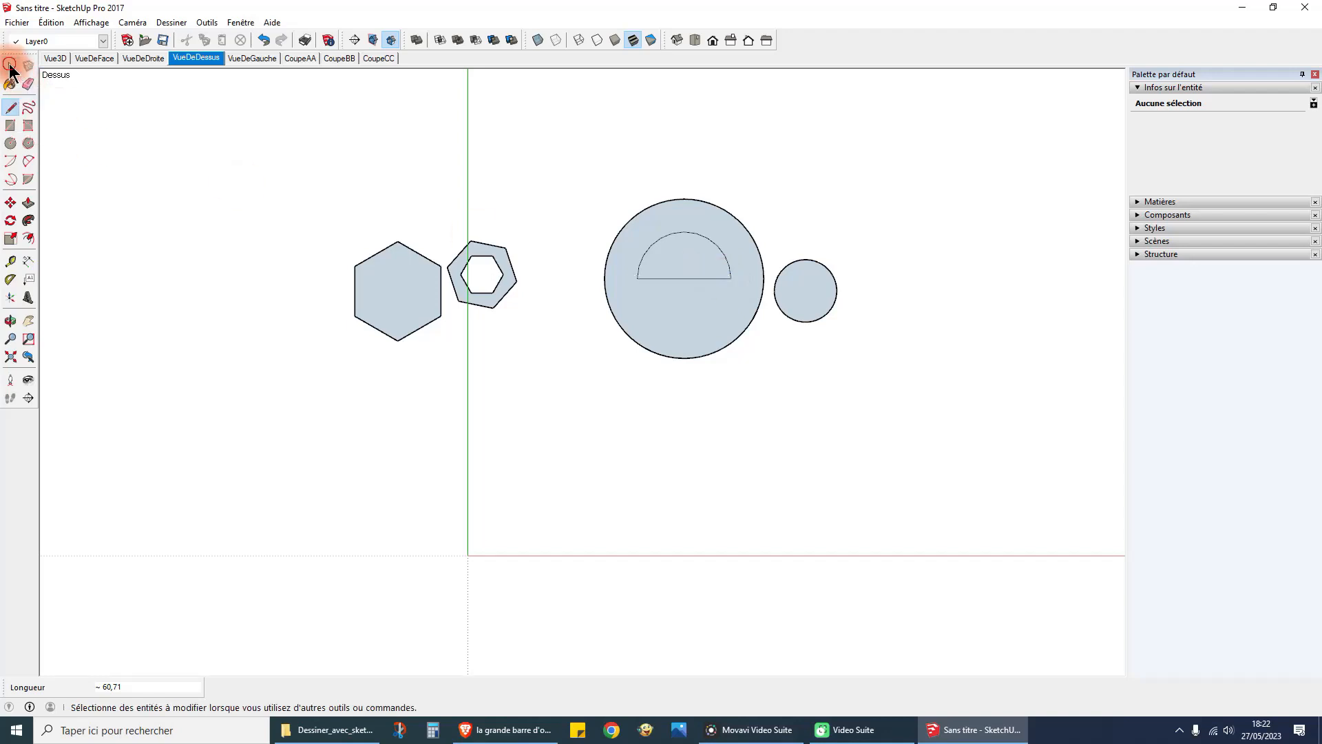
Delete the semicircular face inside the large circle to leave an opening.
click(10, 66)
key(Delete)
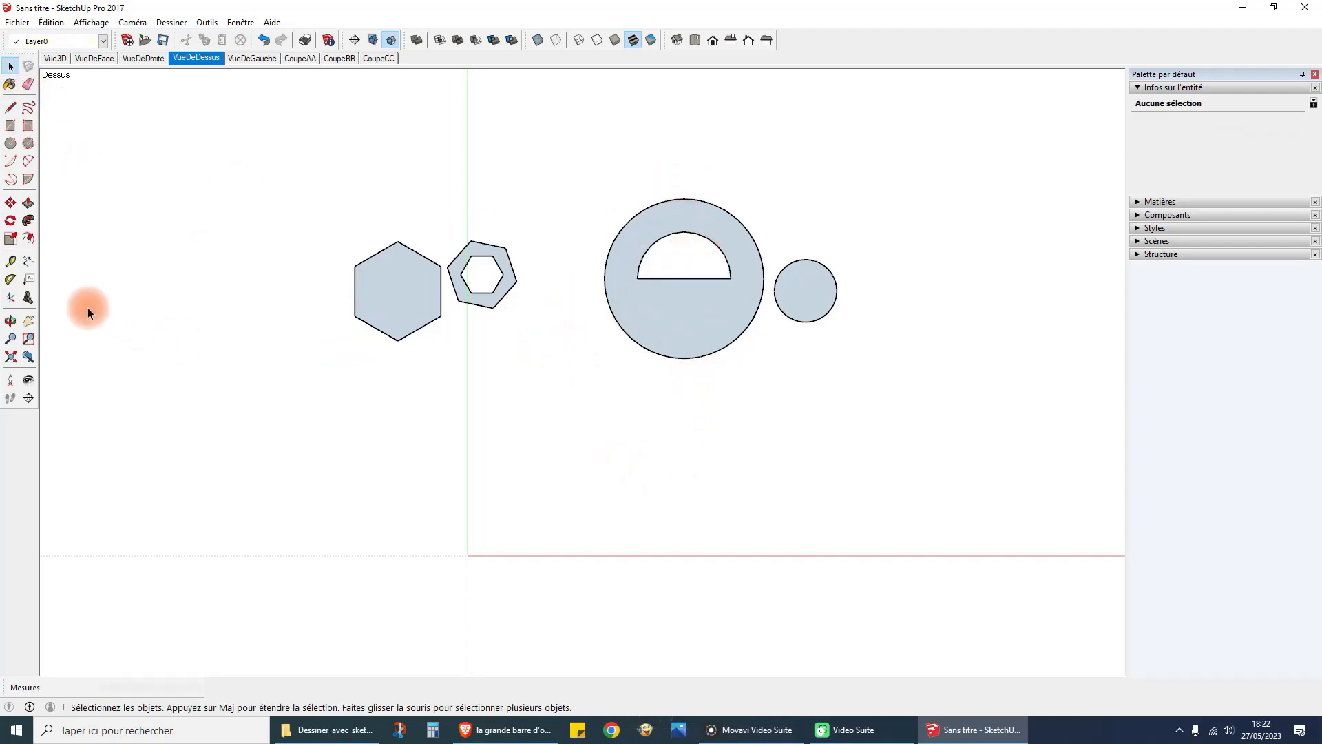
Draw a two-point arc bulging outward about 7 across the upper-left edge of the large hexagon.
click(27, 161)
click(355, 265)
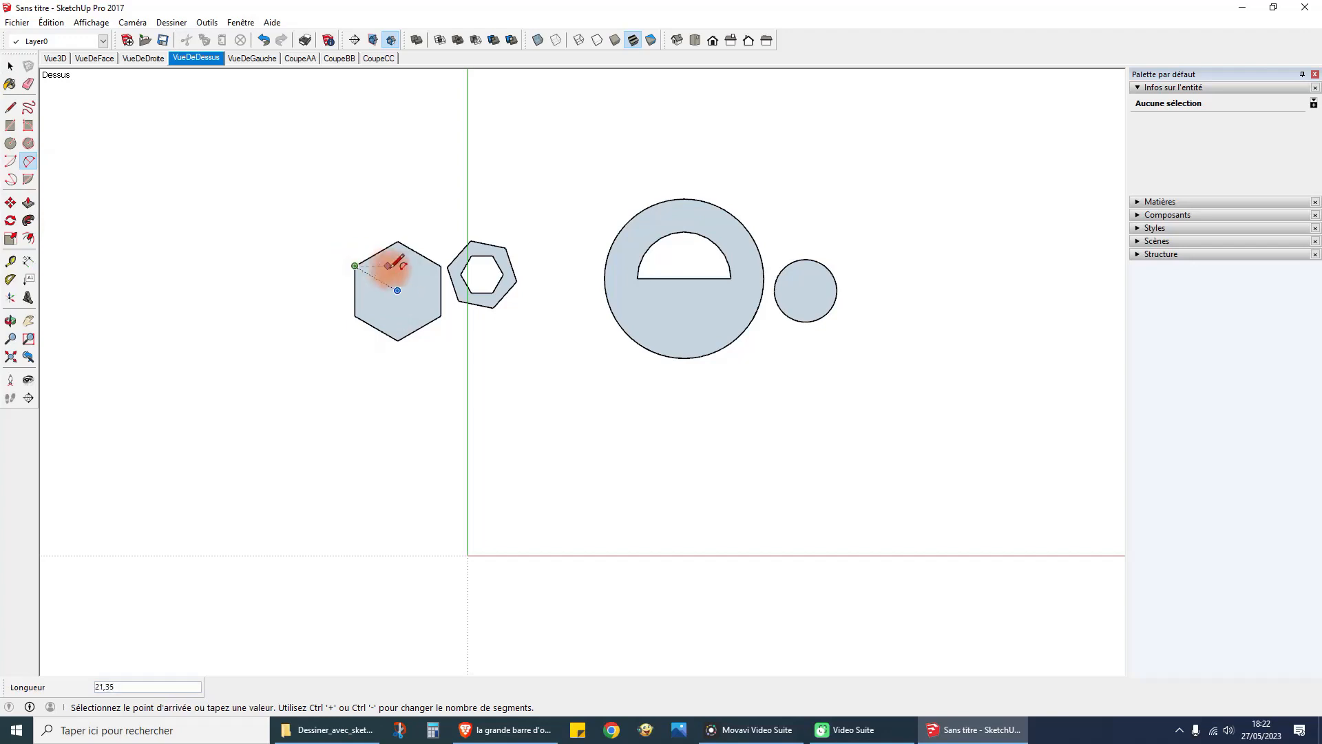
click(398, 240)
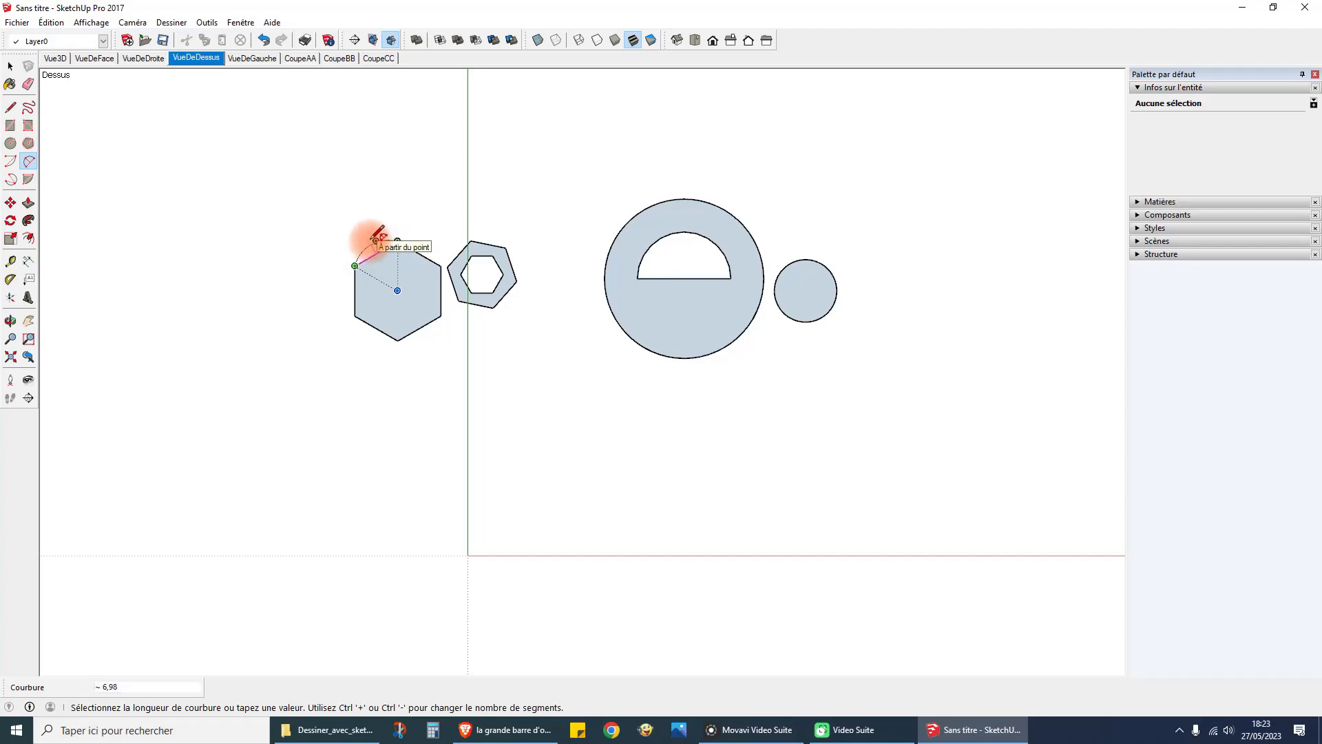
click(376, 238)
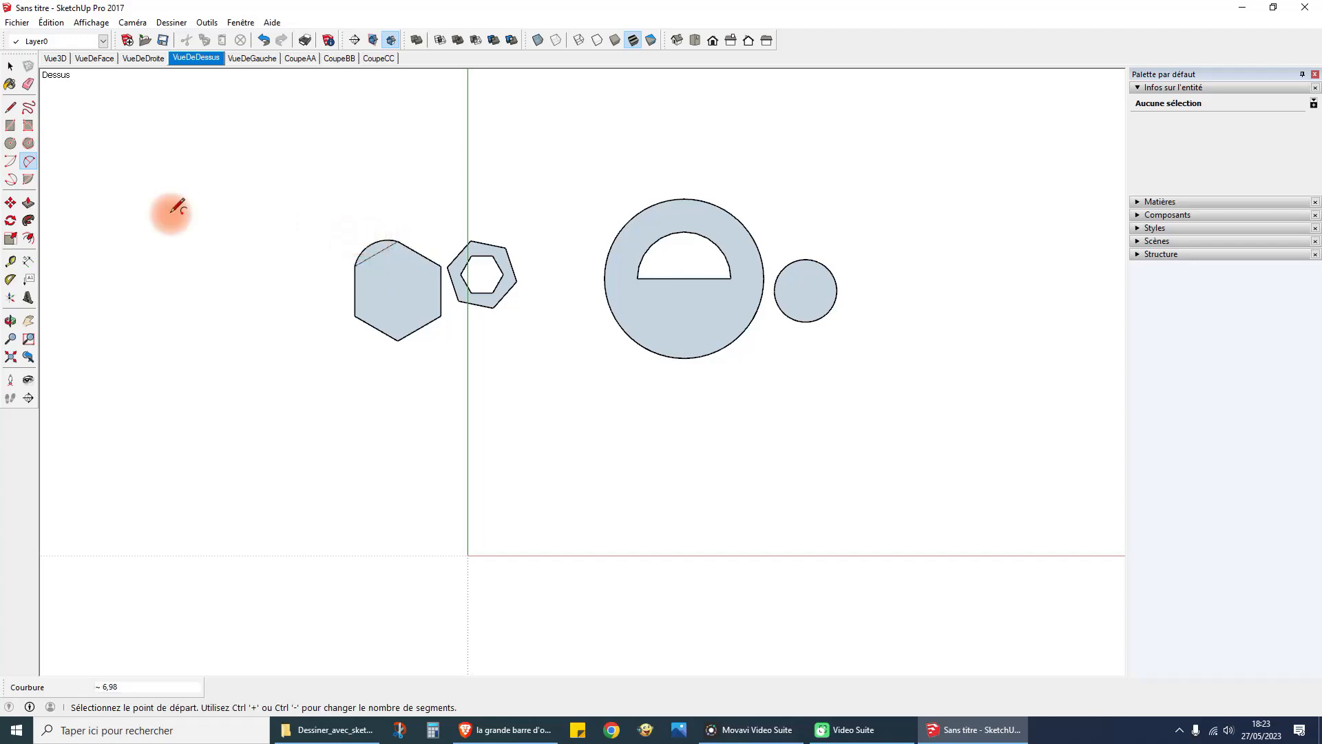
Draw outward two-point arcs on the hexagon's left edge with a bulge of about 5.3 and its lower-left edge with about 4.
click(354, 266)
click(354, 315)
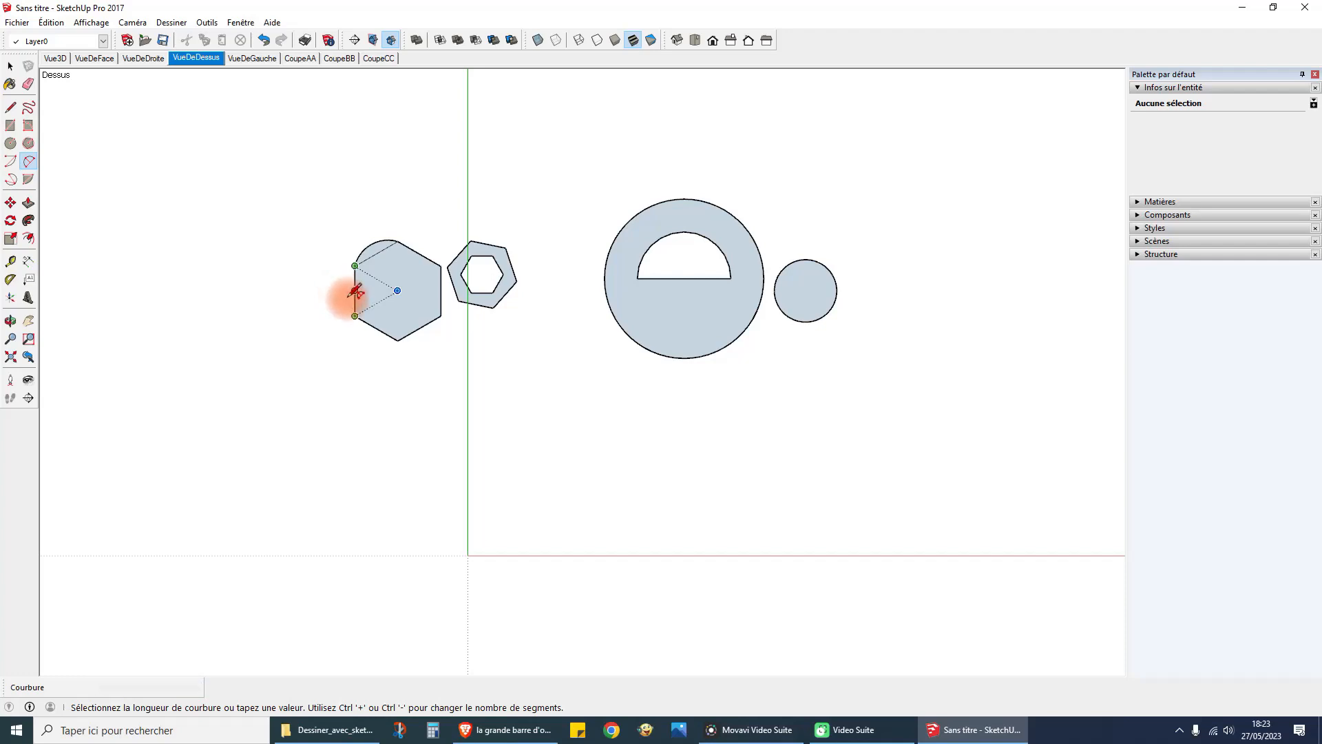
scroll(356, 291, up, 5)
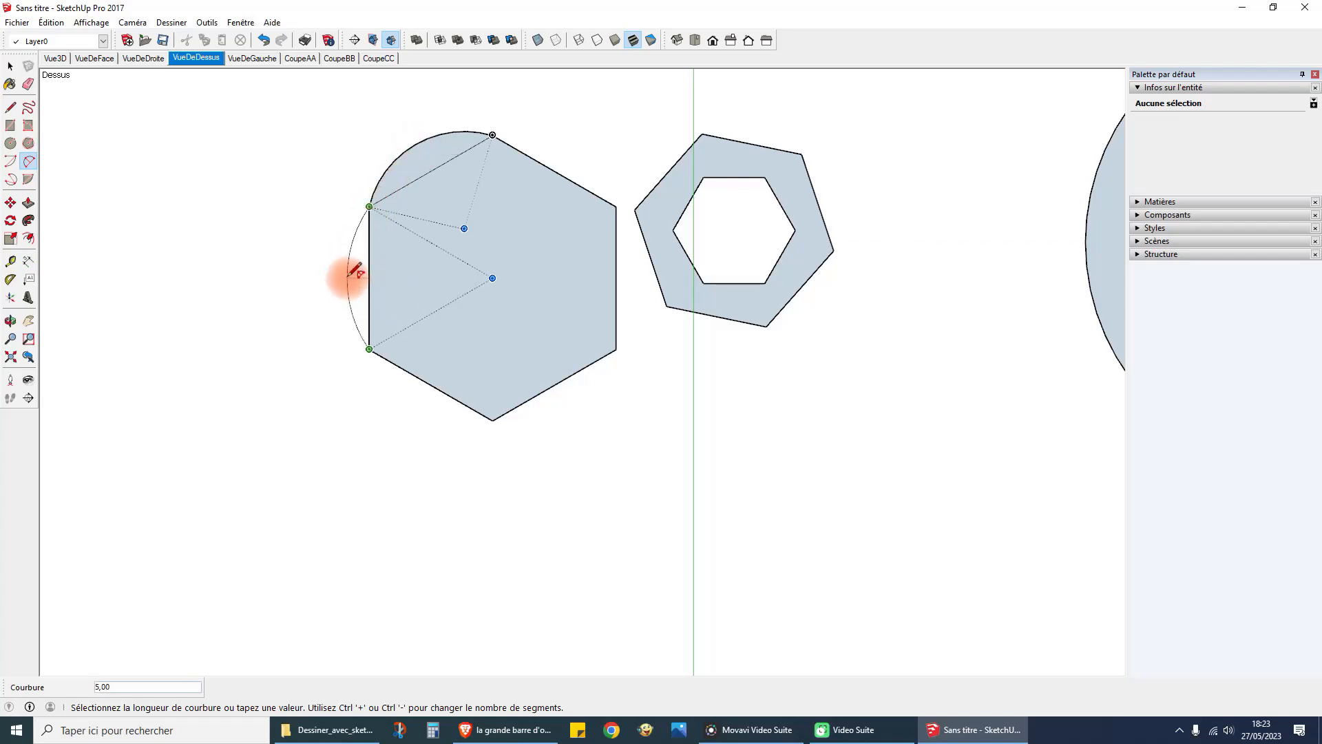
click(347, 272)
click(370, 350)
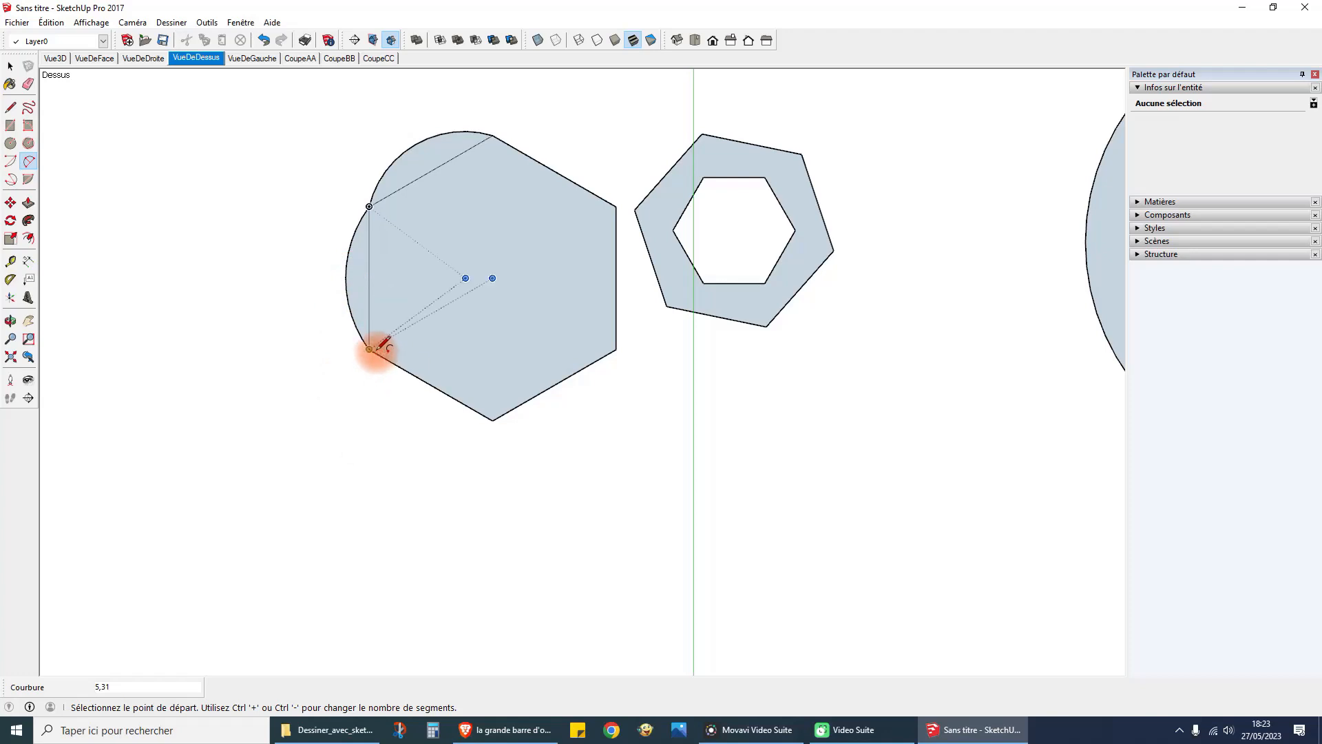
click(493, 421)
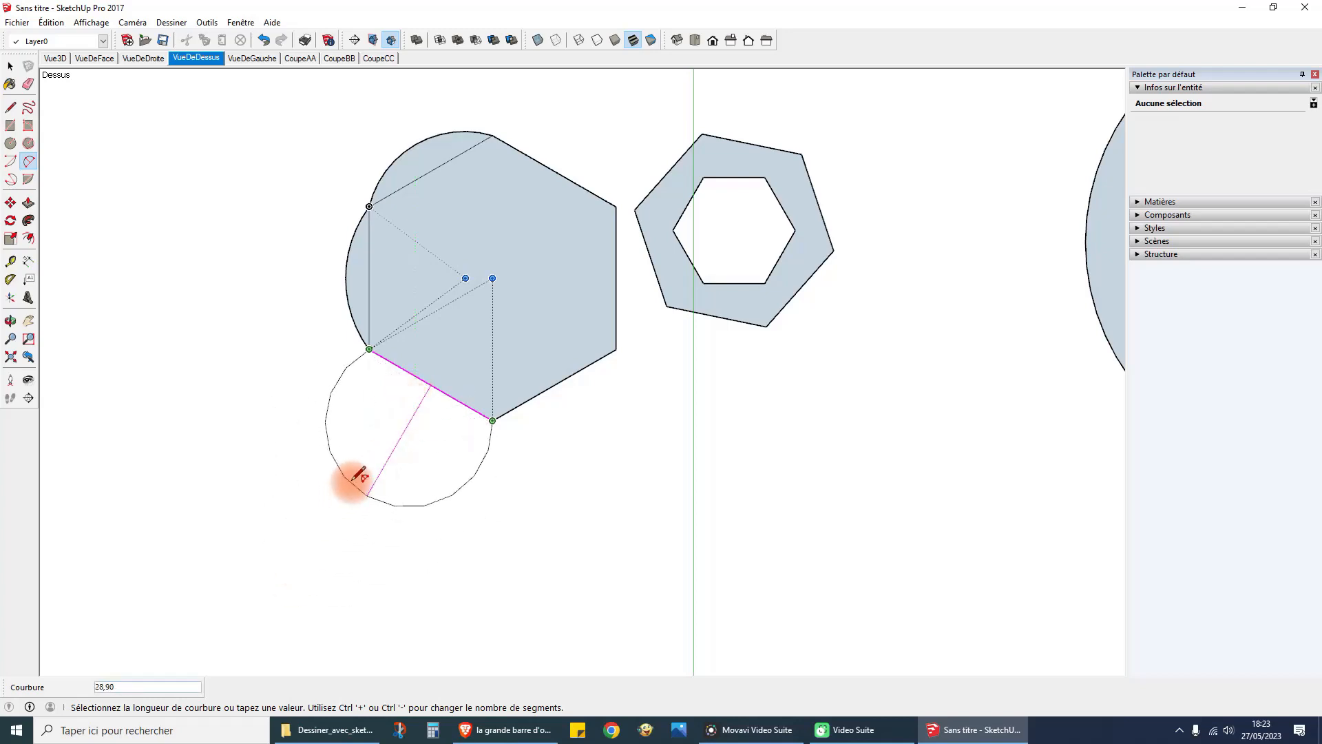
click(409, 391)
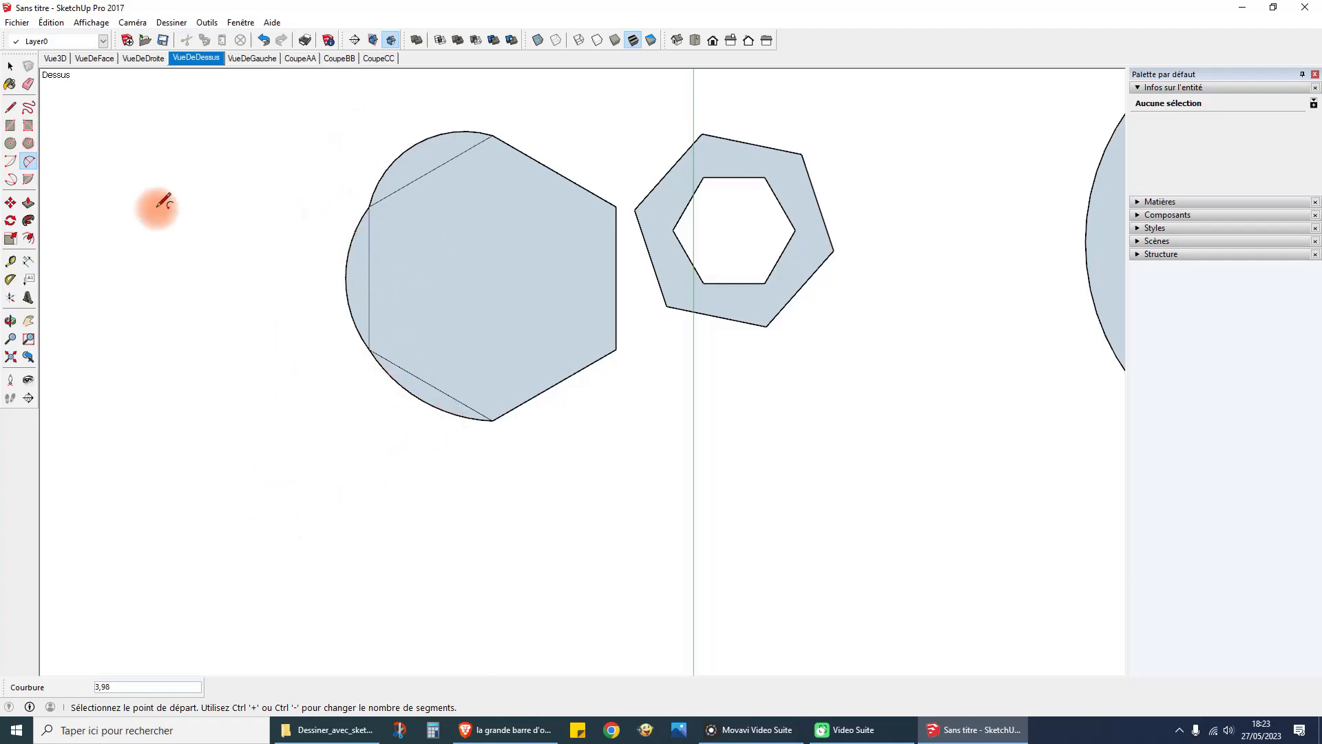
Draw a three-point arc of about 206° from the hexagon's upper-right vertex through its upper-left vertex, ending below the hexagon.
click(11, 181)
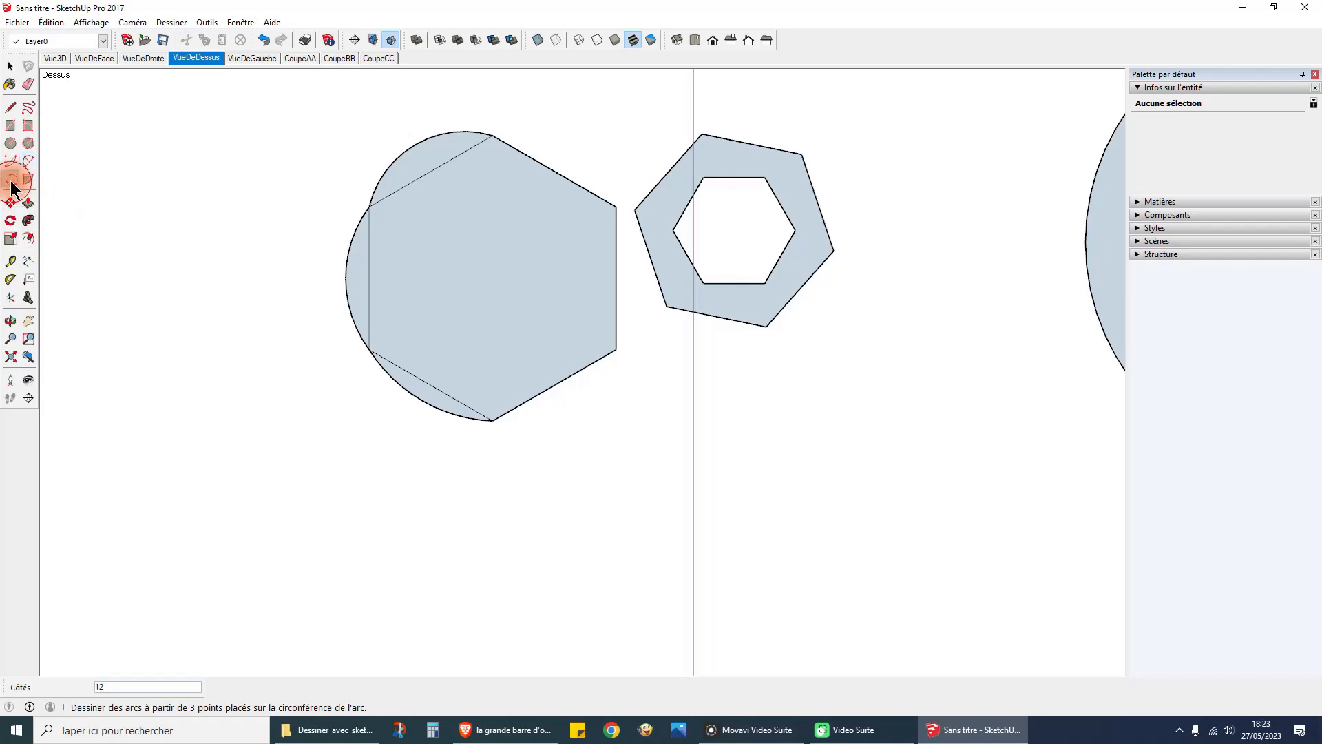
click(616, 206)
click(369, 206)
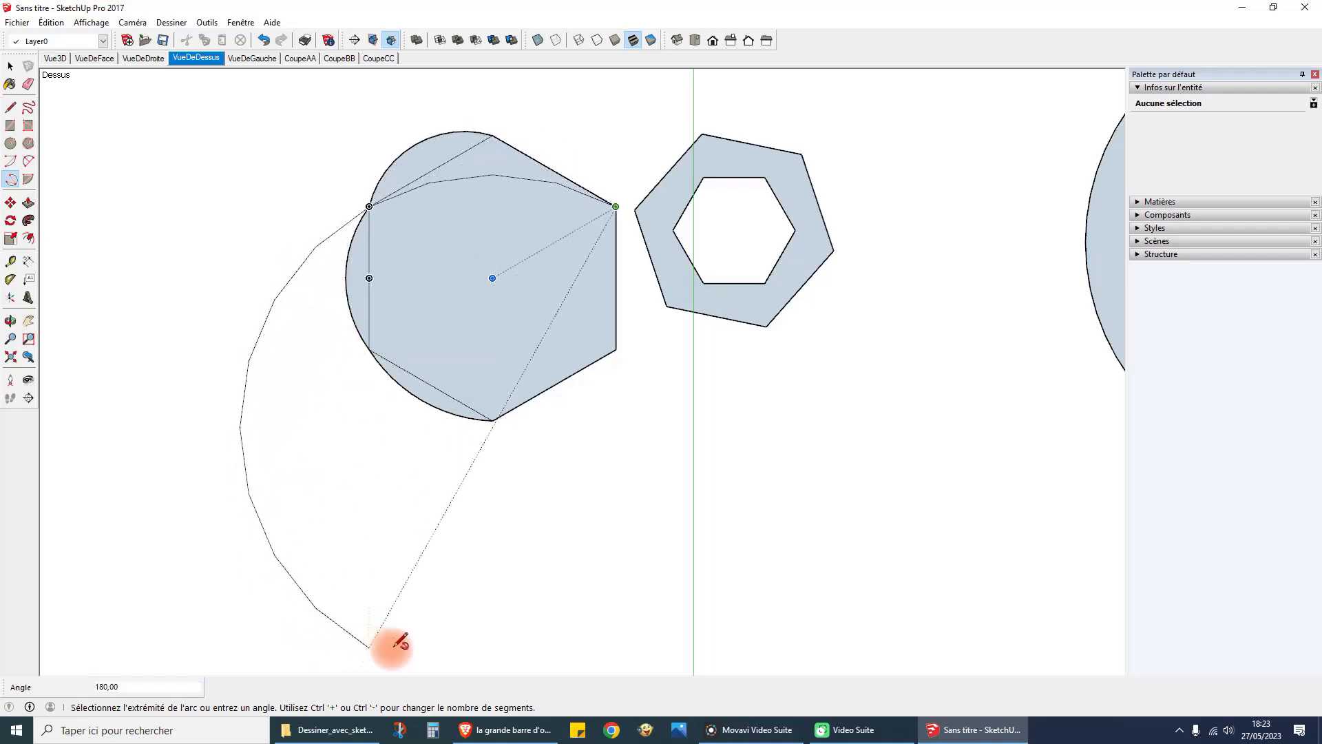
click(469, 636)
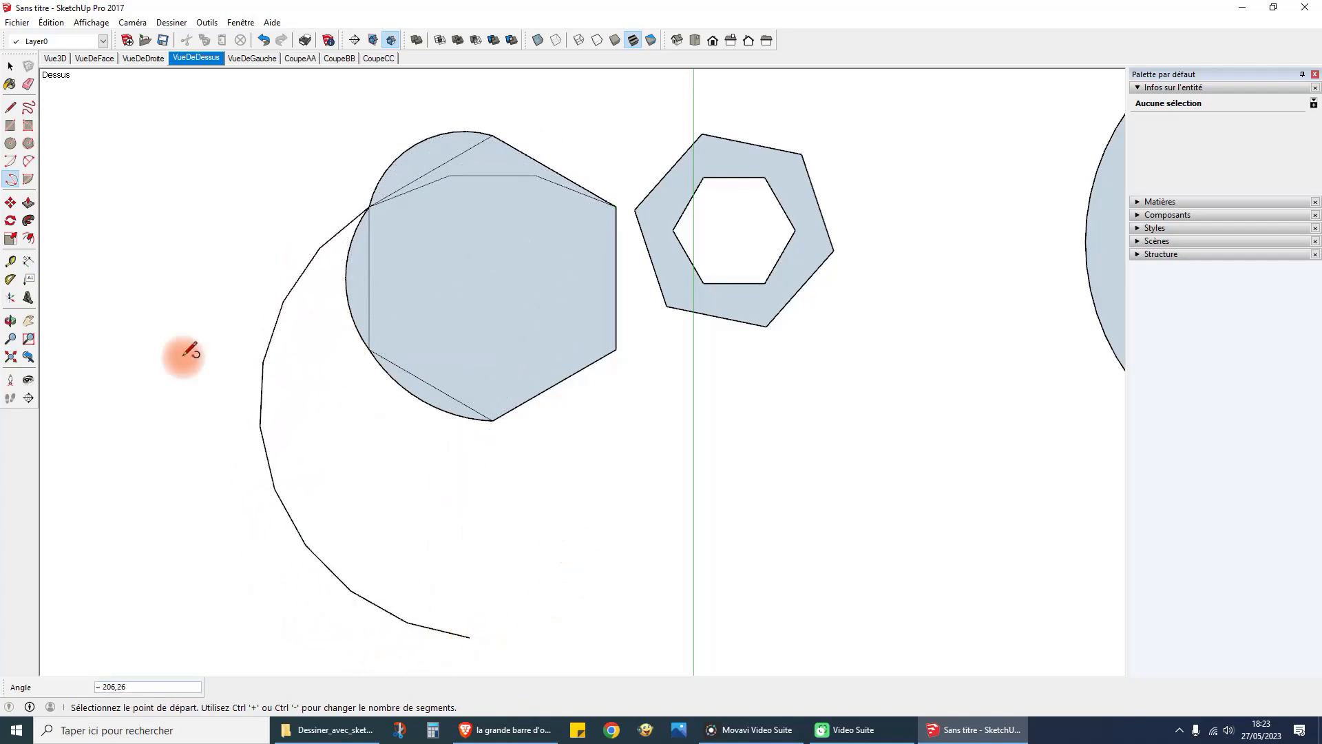
Set the large three-point arc's segment count to 50.
key(space)
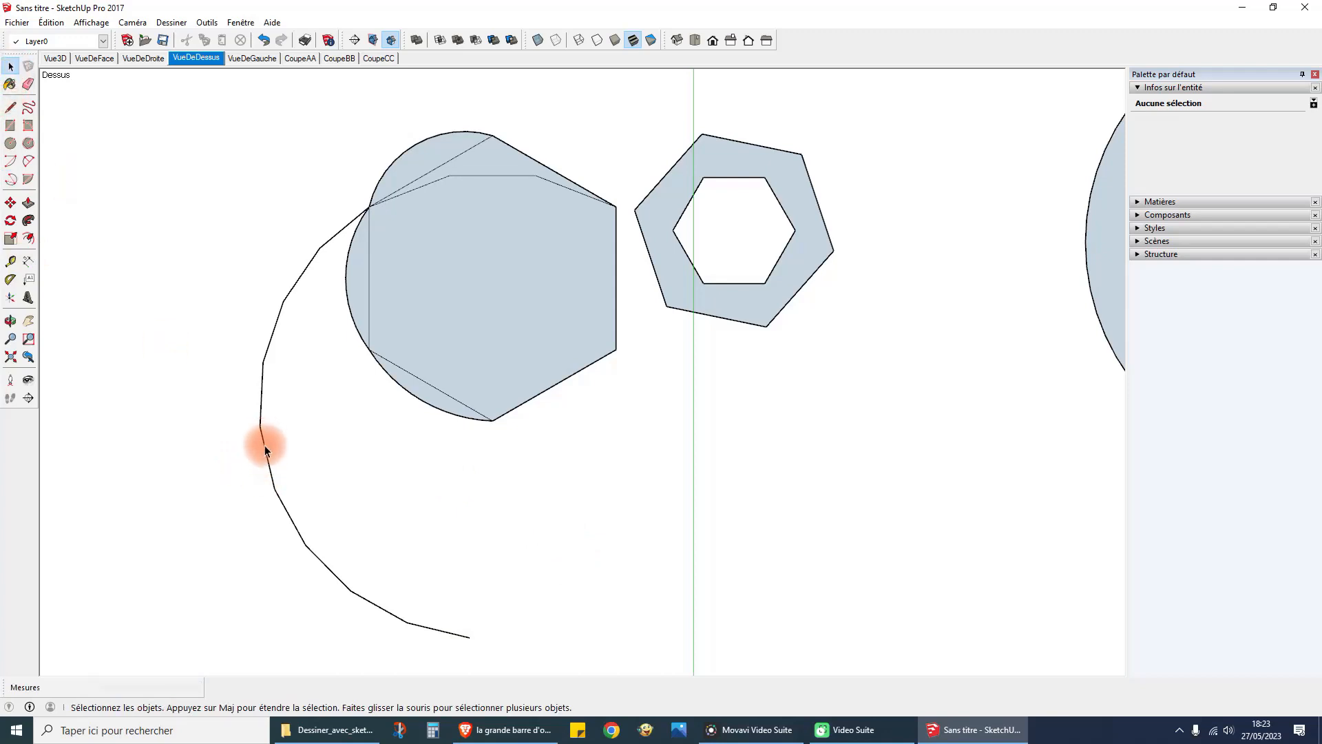
click(266, 449)
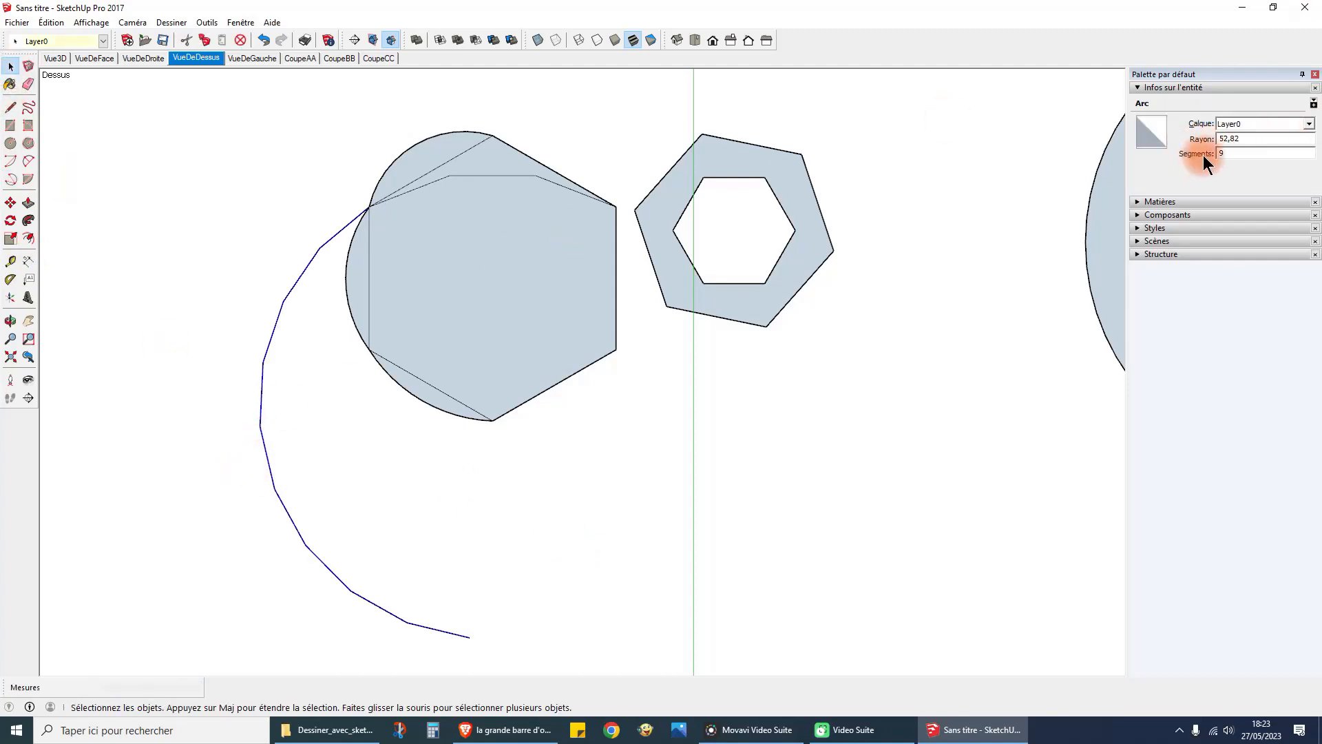
double_click(1231, 154)
text(50)
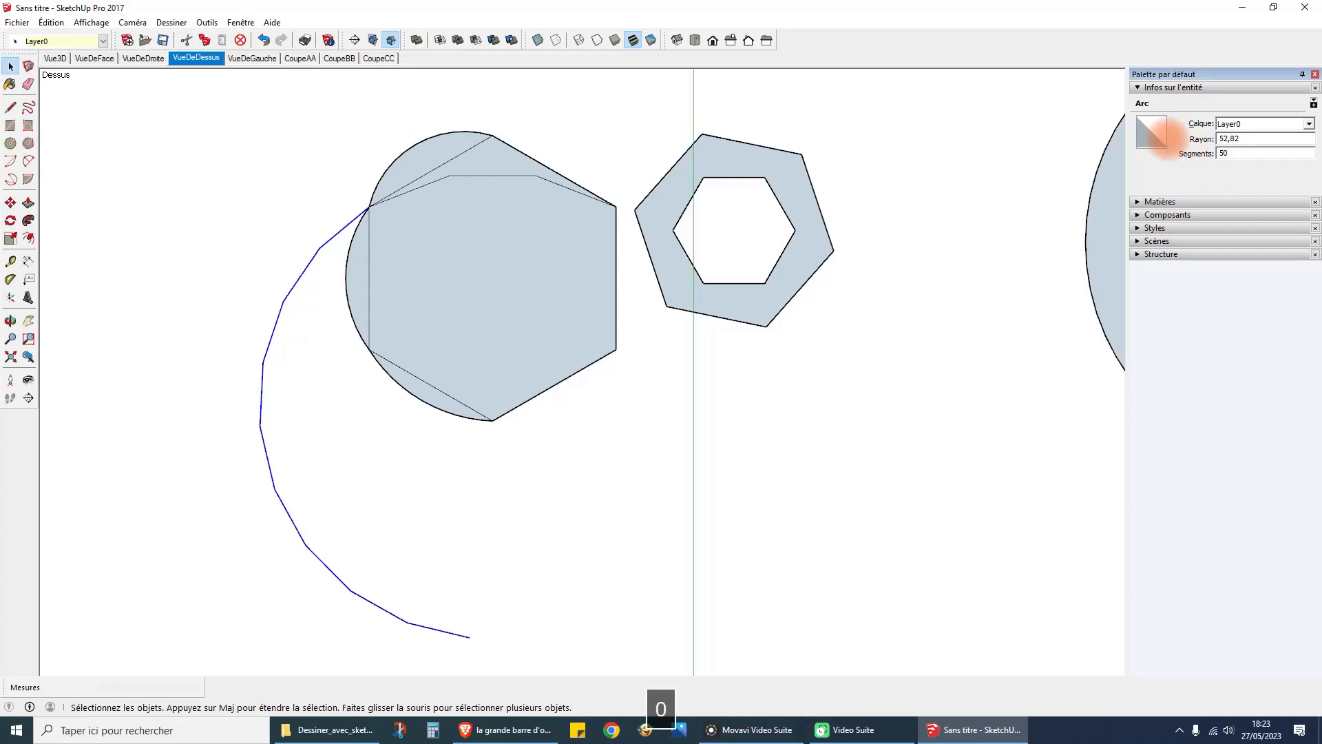
key(Return)
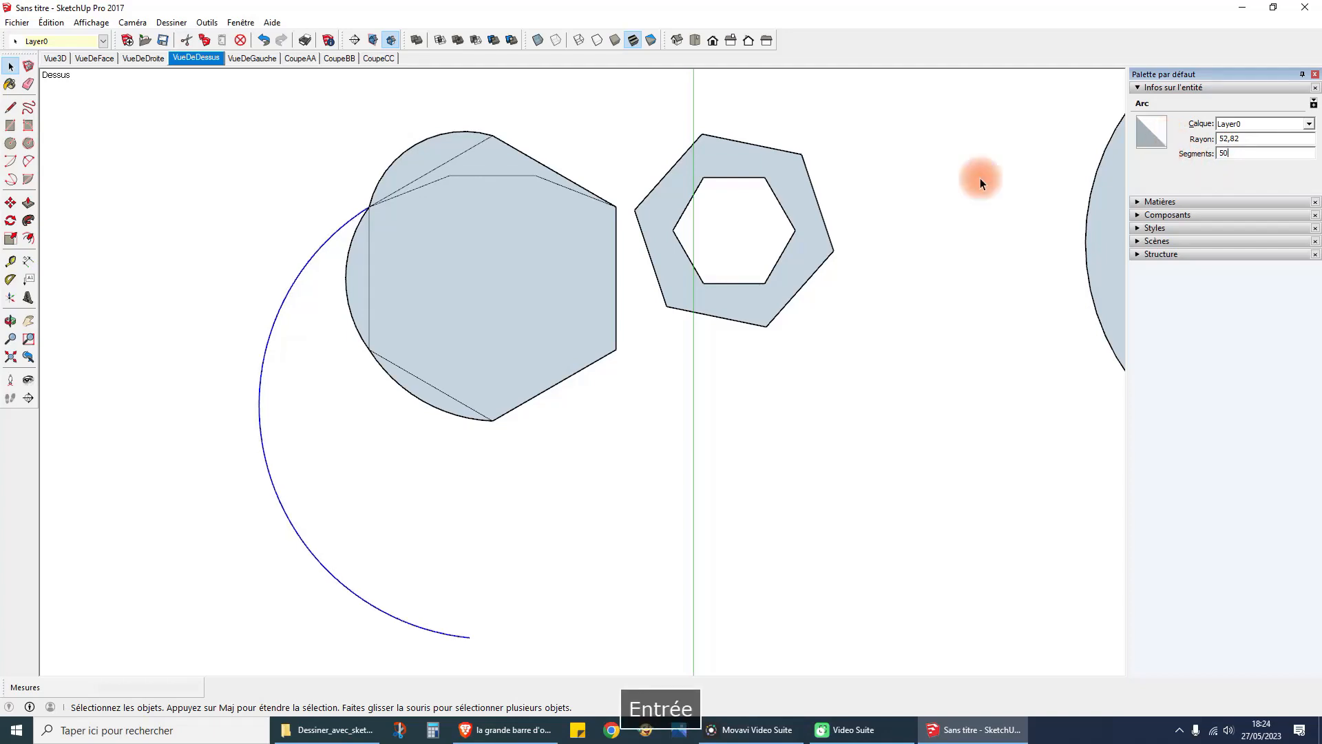
Draw a 60° pie sector centred on the hexagon's lower-right vertex, from the hexagon's centre to its bottom vertex.
click(29, 178)
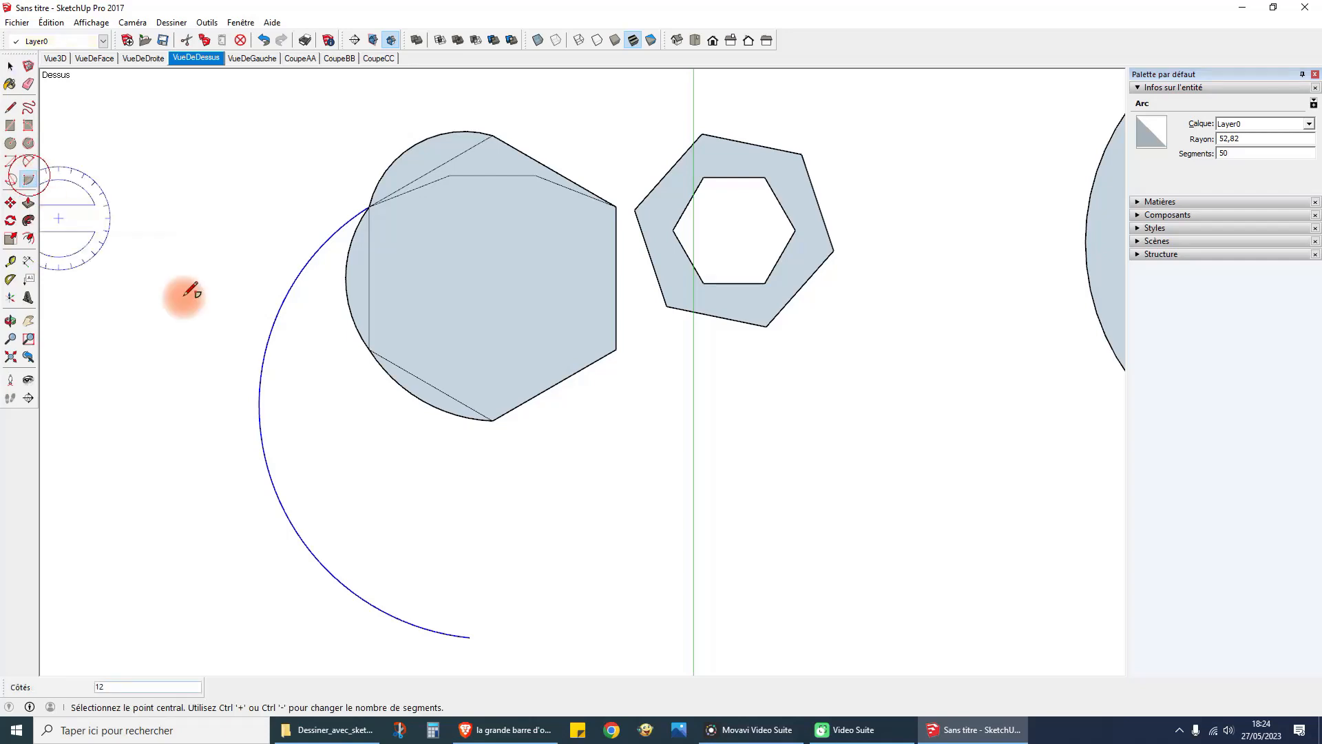
click(615, 349)
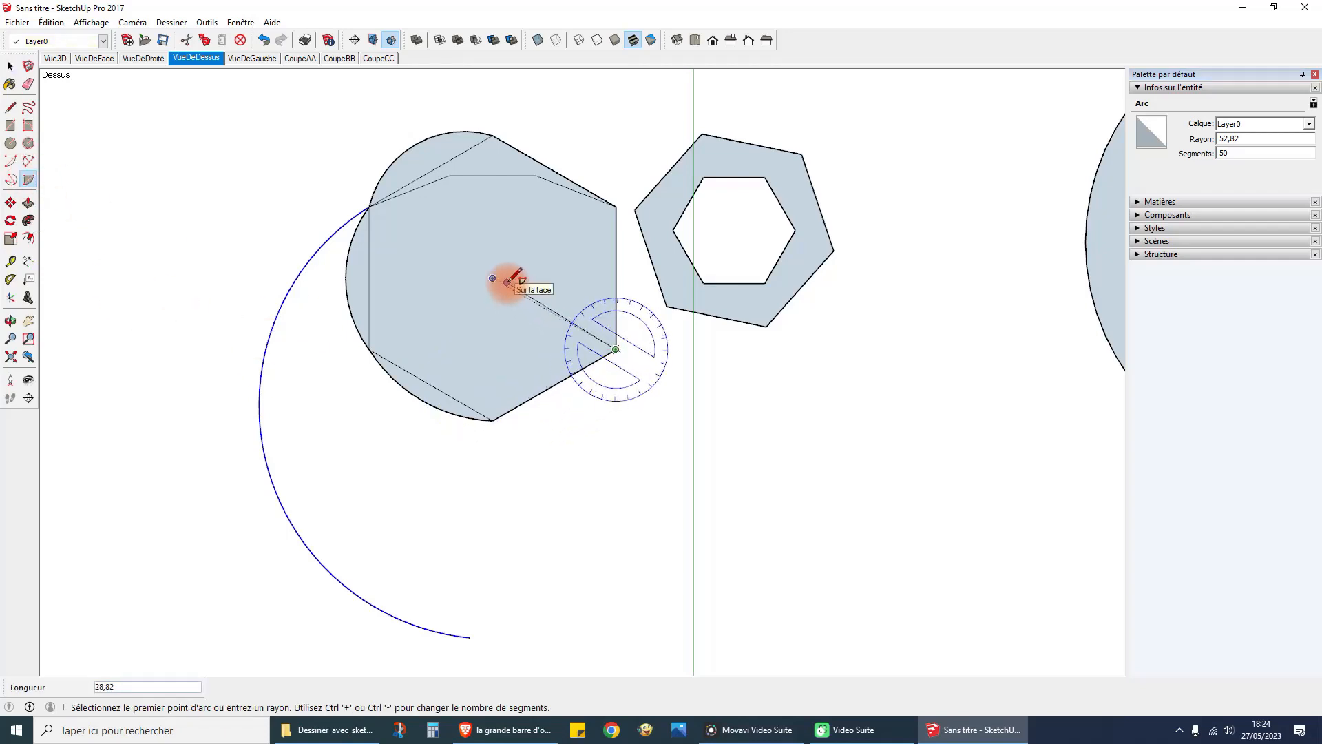
click(493, 278)
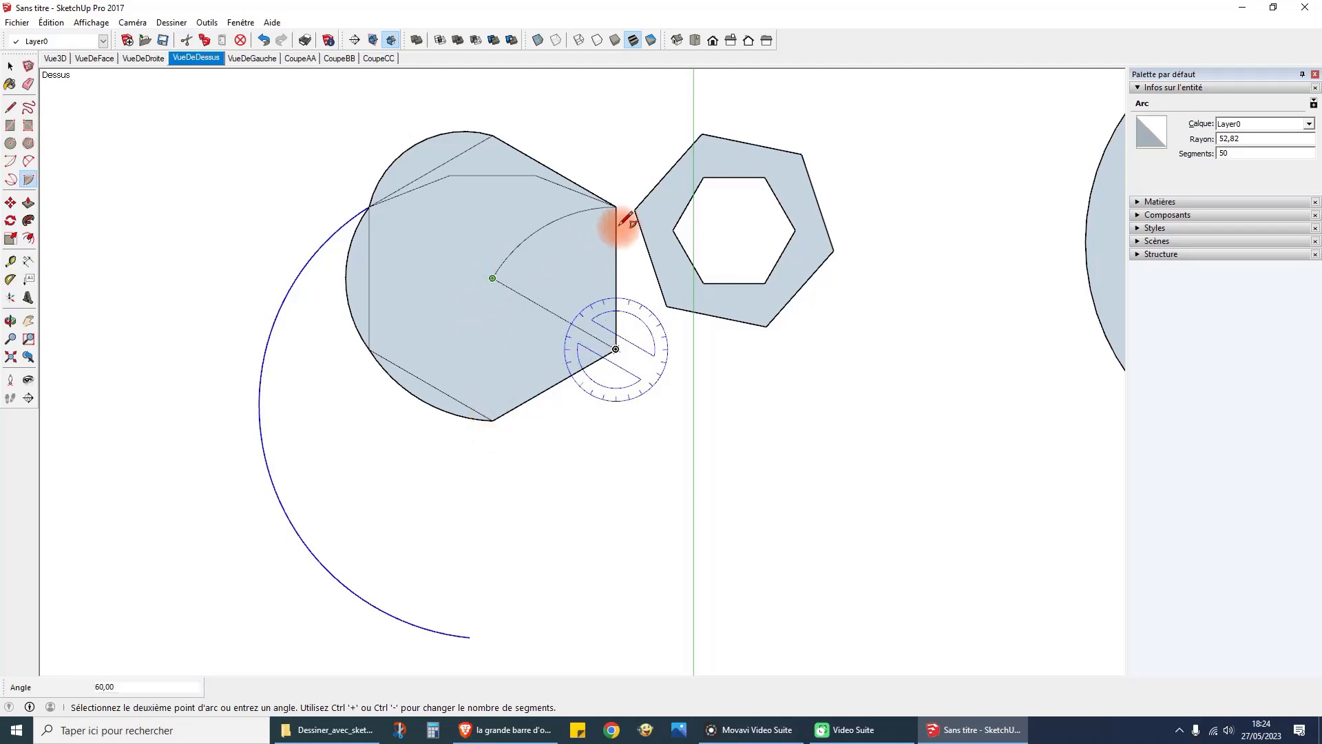
click(490, 417)
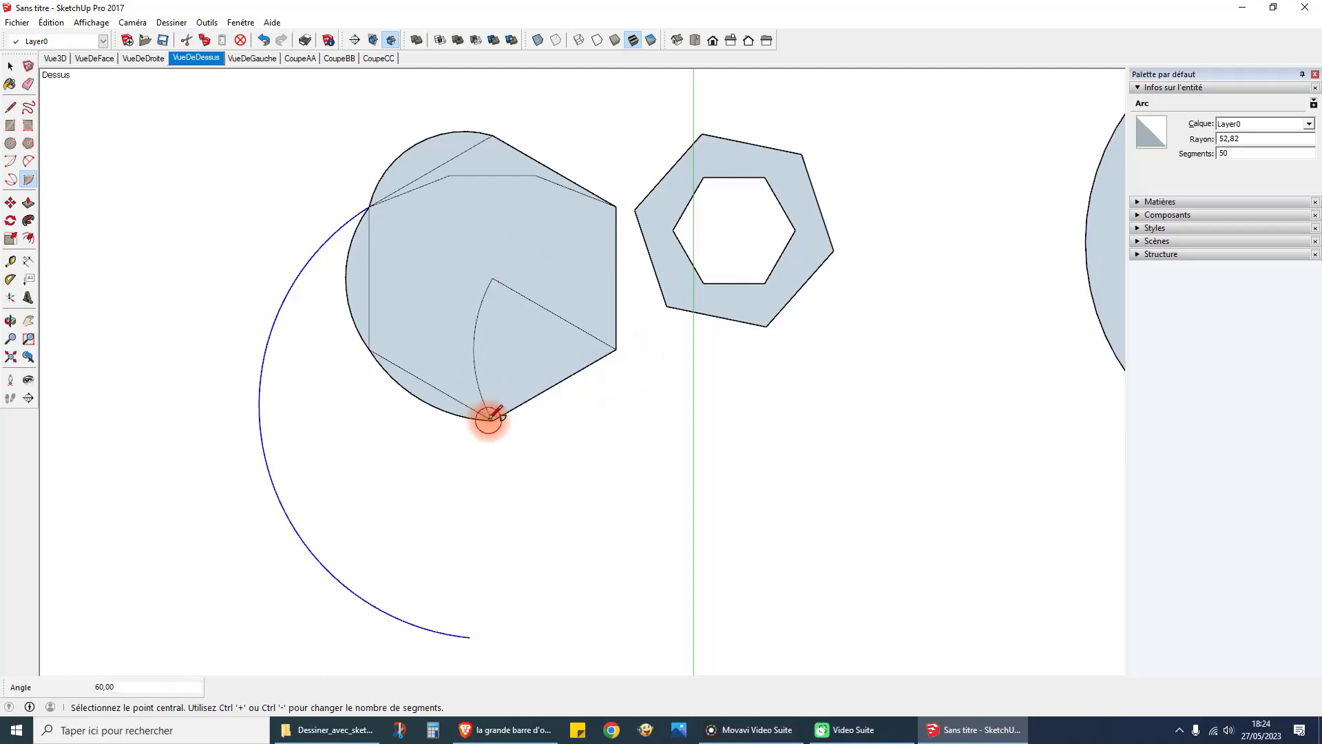
click(10, 66)
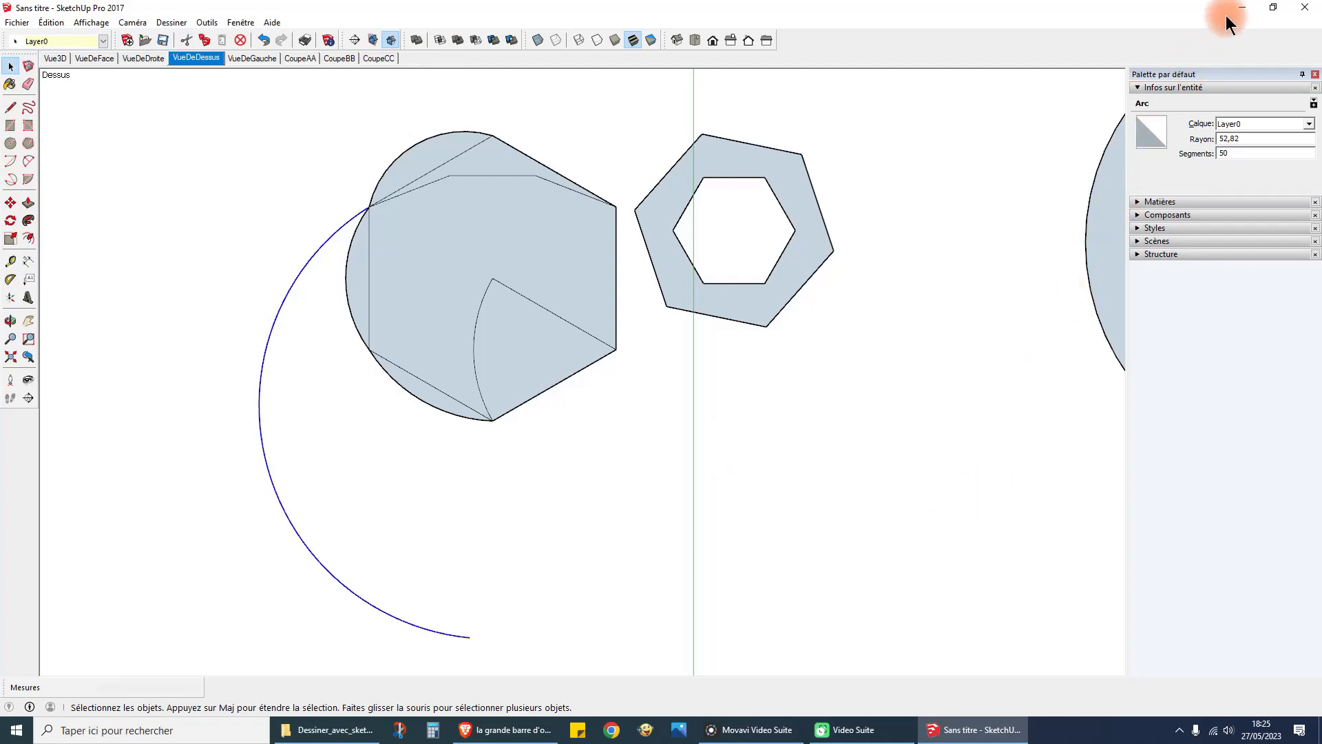
Close SketchUp without saving the untitled model.
click(1308, 8)
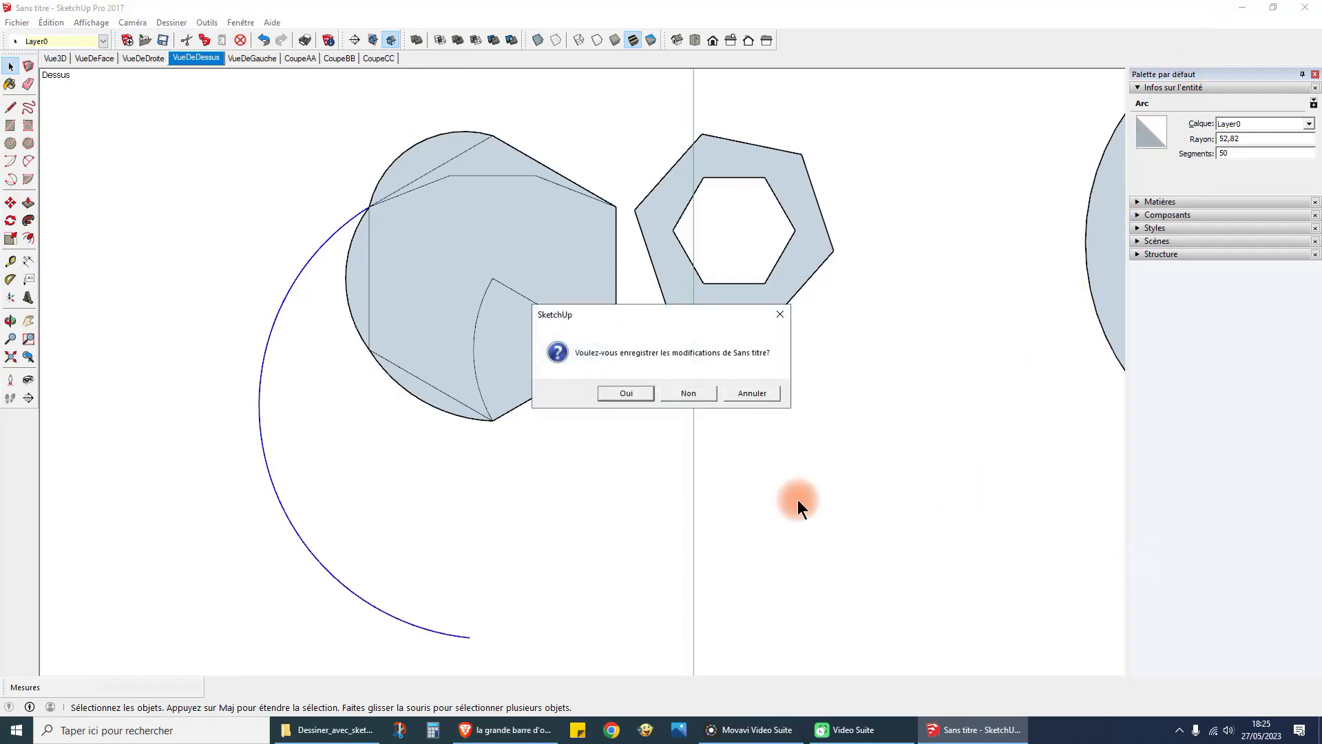
click(679, 395)
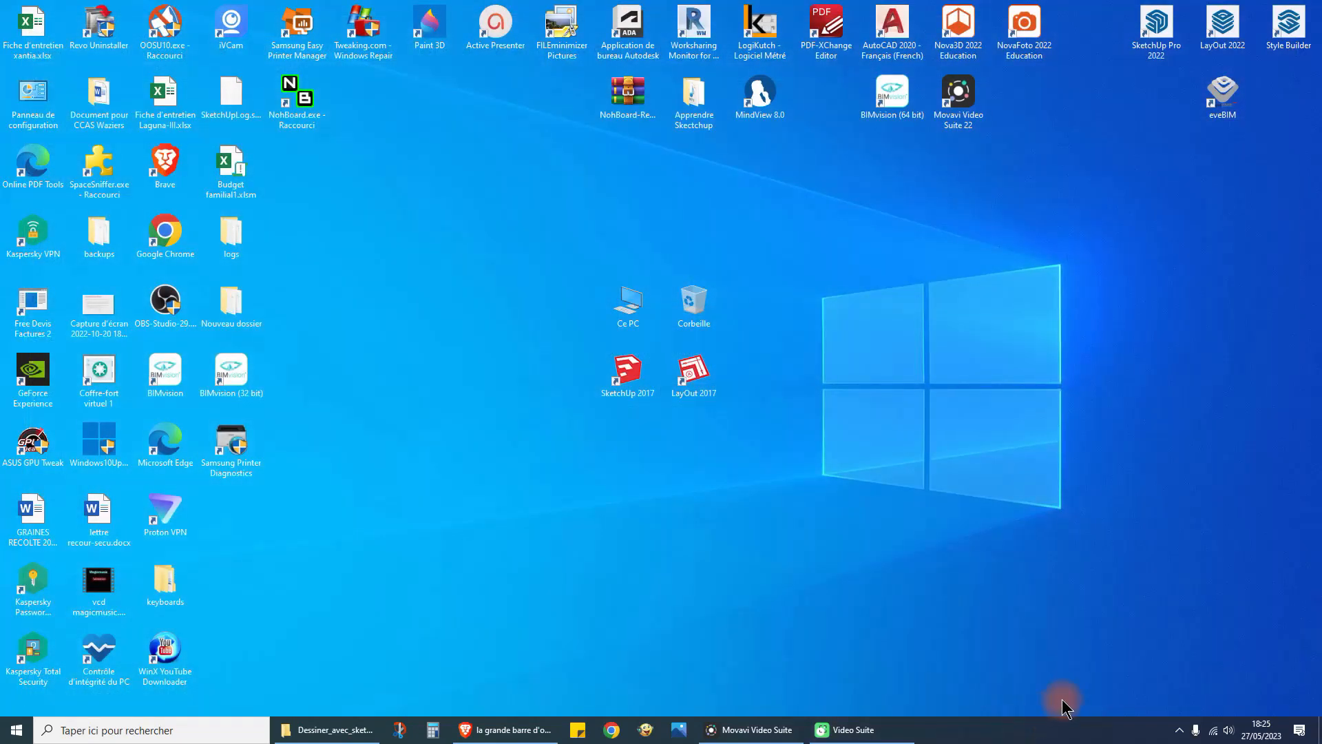